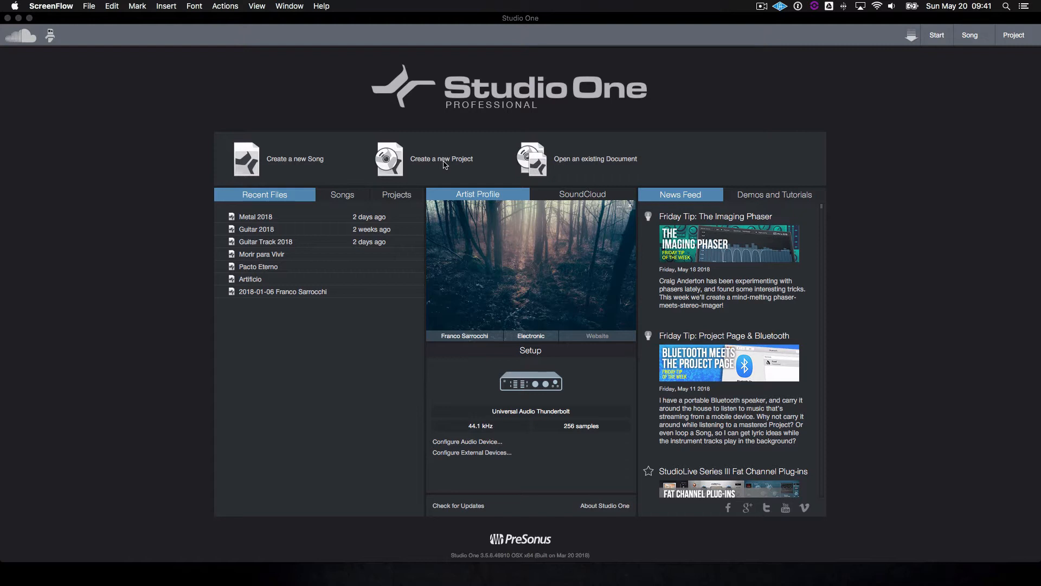
- Create a new mastering project titled "Master Test" with a 44.1 kHz sample rate
{"action": "left_click", "coordinate": [444, 163]}
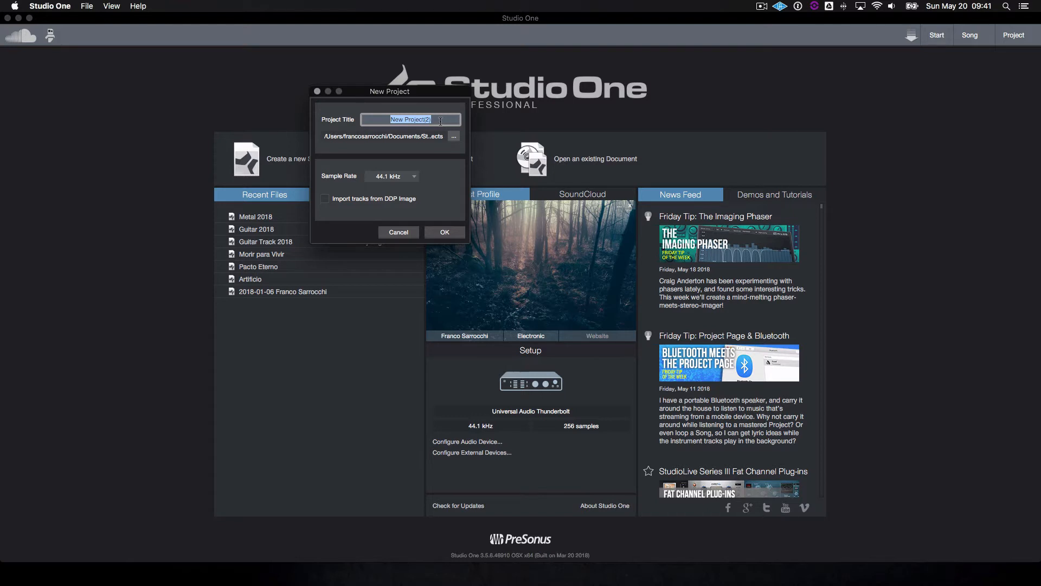
{"action": "type", "text": "Master Test"}
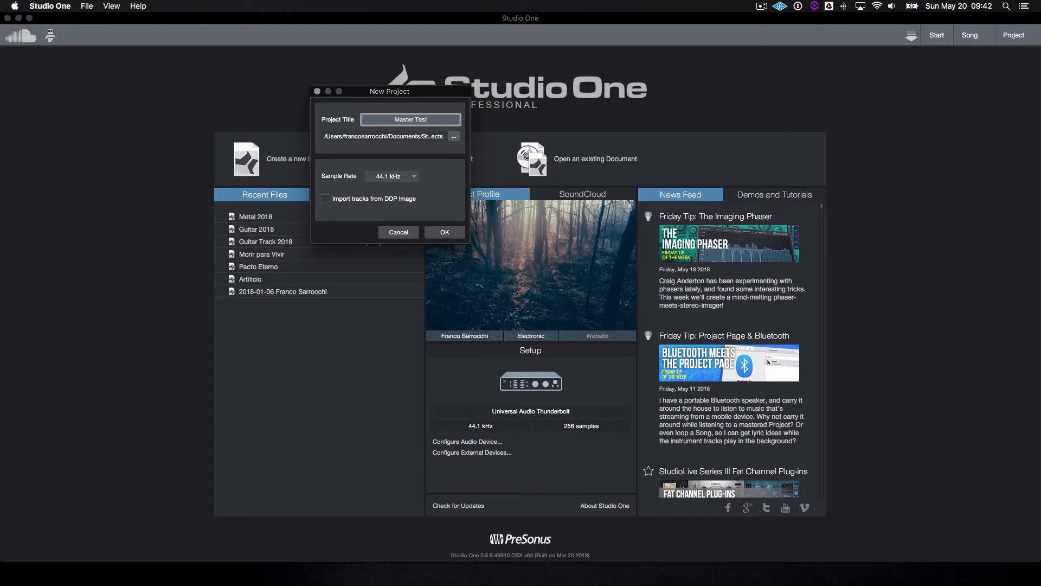
{"action": "left_click", "coordinate": [415, 177]}
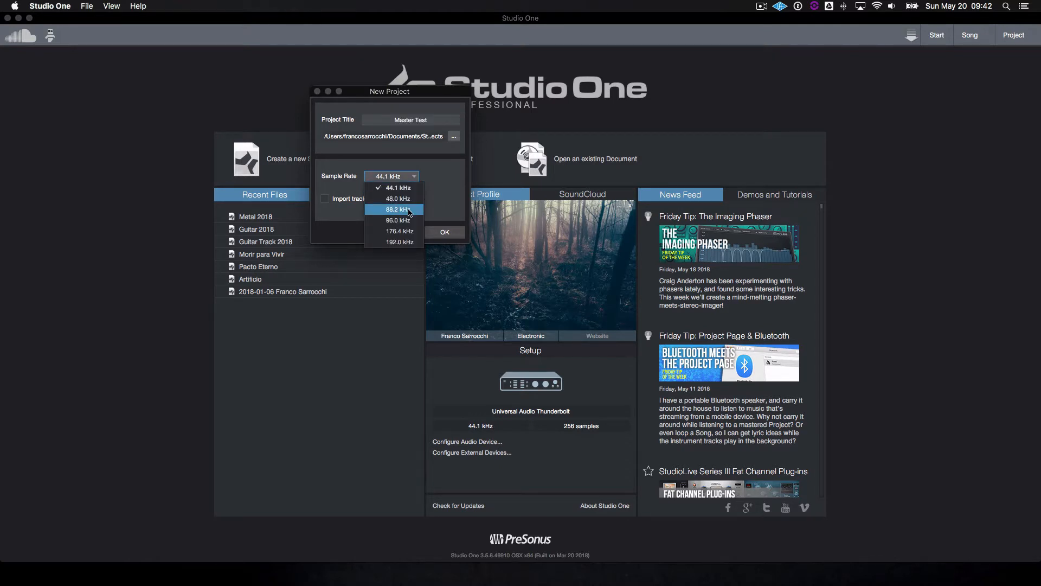
{"action": "left_click", "coordinate": [439, 176]}
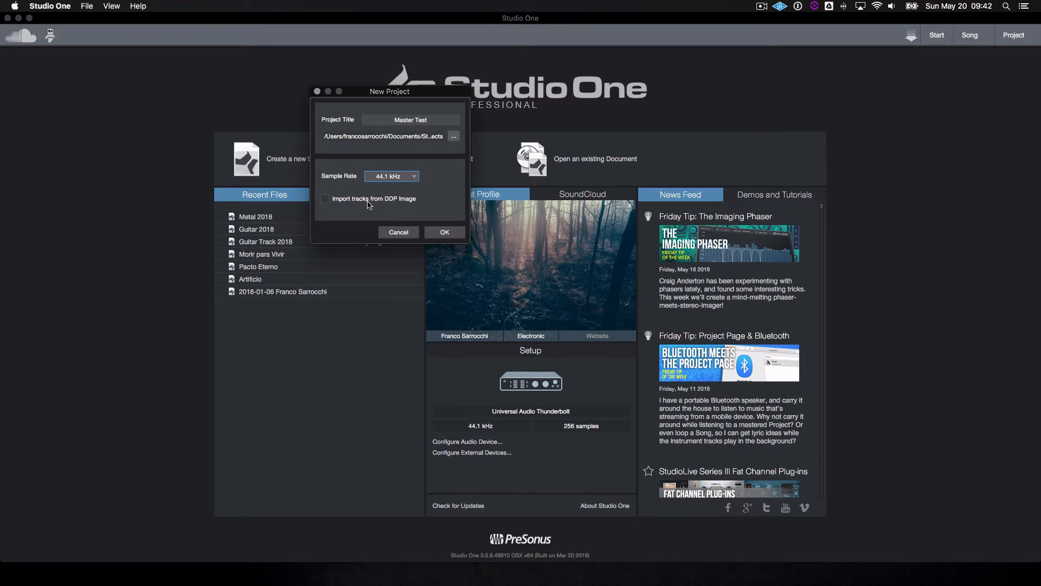
{"action": "left_click", "coordinate": [444, 232]}
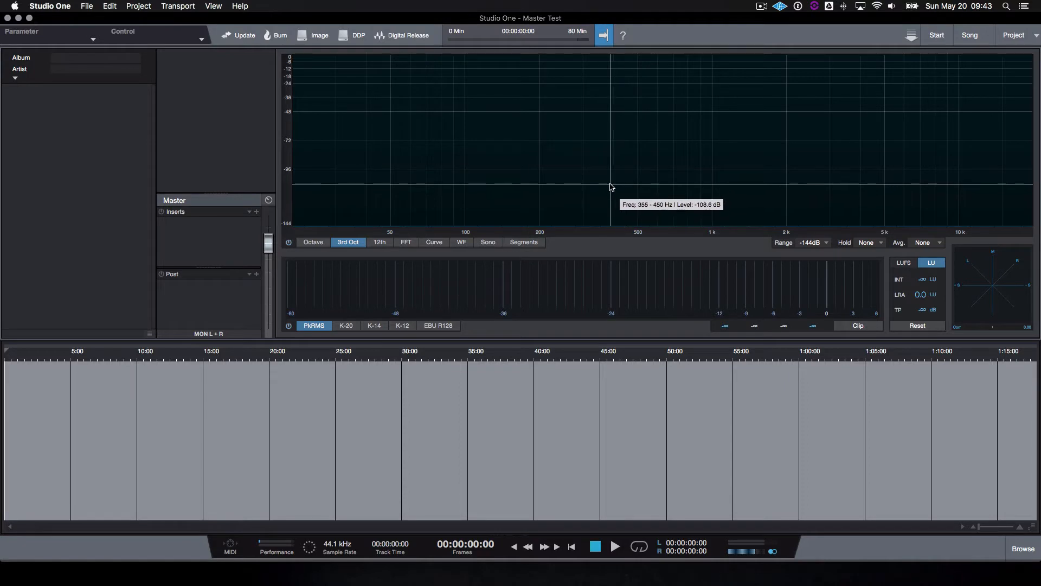
- Examine the spectrum analyzer's display modes, including 3rd Oct, 12th, FFT, Curve, WF, Sono and Segments
{"action": "left_click", "coordinate": [320, 242]}
{"action": "left_click", "coordinate": [342, 244]}
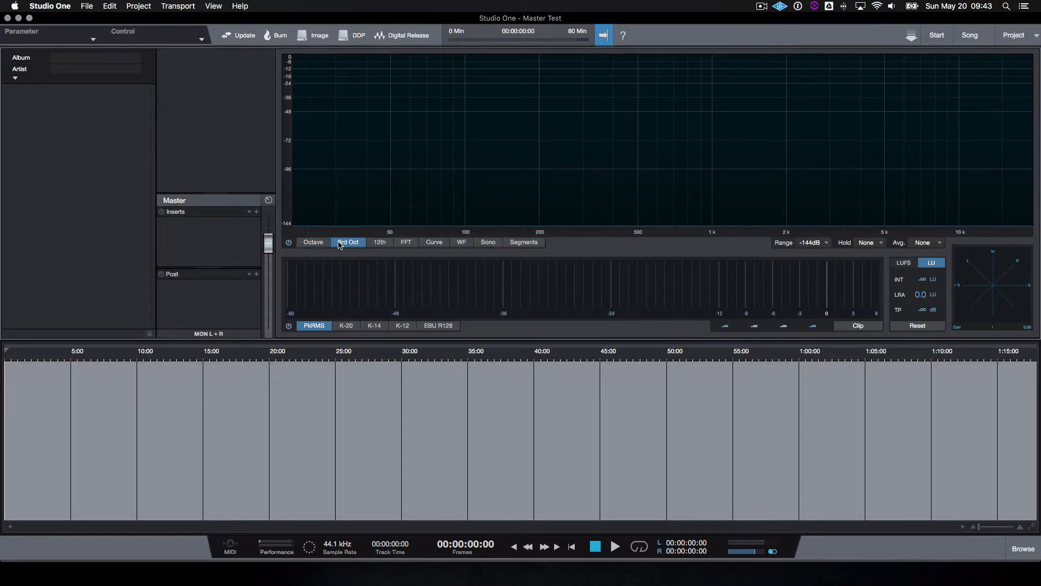
{"action": "left_click", "coordinate": [384, 245]}
{"action": "left_click", "coordinate": [406, 244]}
{"action": "left_click", "coordinate": [434, 244]}
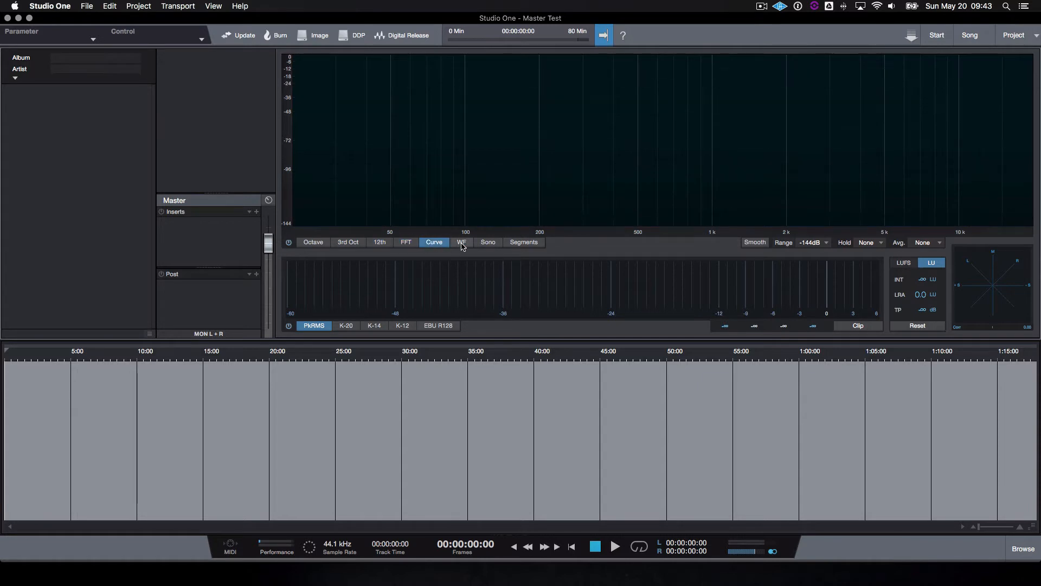
{"action": "left_click", "coordinate": [462, 244]}
{"action": "left_click", "coordinate": [486, 244]}
{"action": "left_click", "coordinate": [524, 242]}
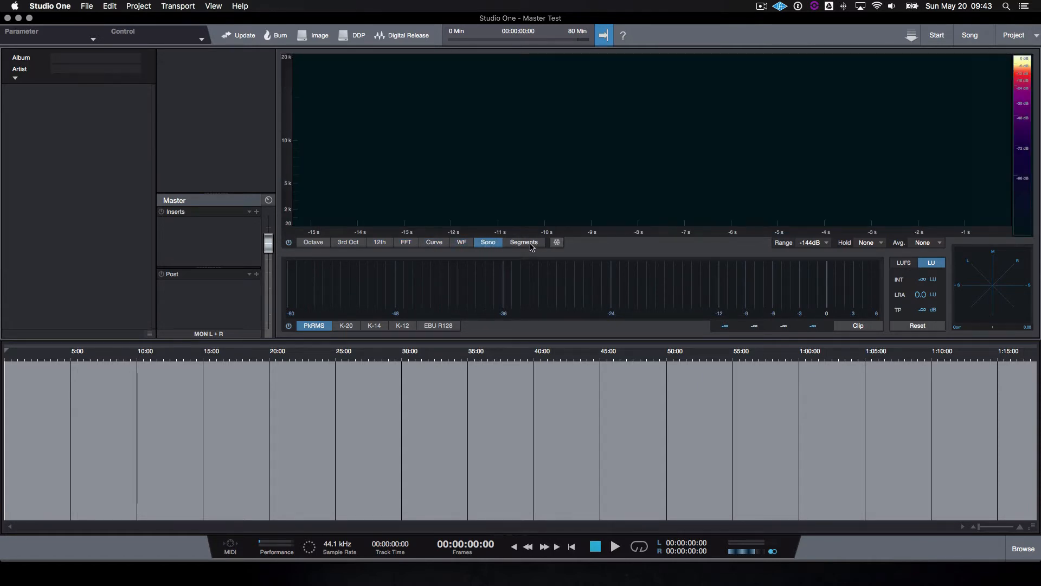
{"action": "left_click", "coordinate": [487, 244]}
{"action": "left_click", "coordinate": [439, 244]}
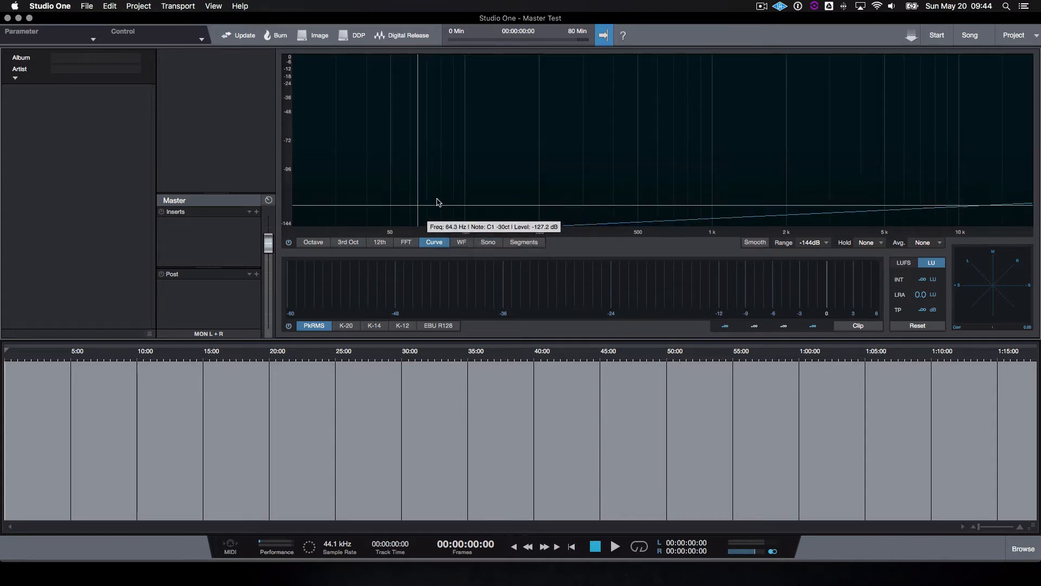
{"action": "left_click", "coordinate": [461, 244]}
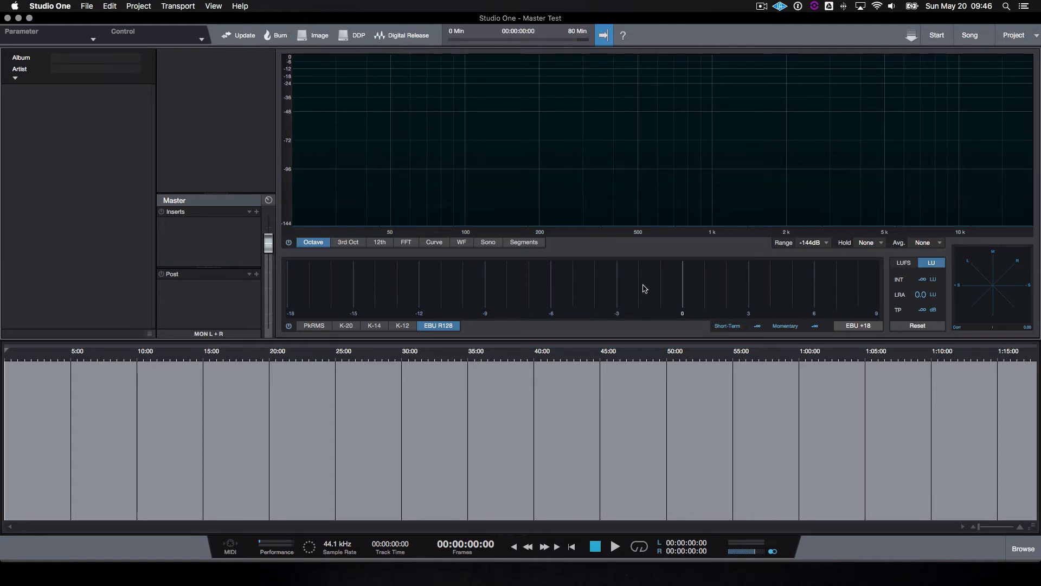
- Compare the level meter's PkRMS, K-20, K-14 and K-12 scales, and set the meter to EBU R128
{"action": "left_click", "coordinate": [315, 326]}
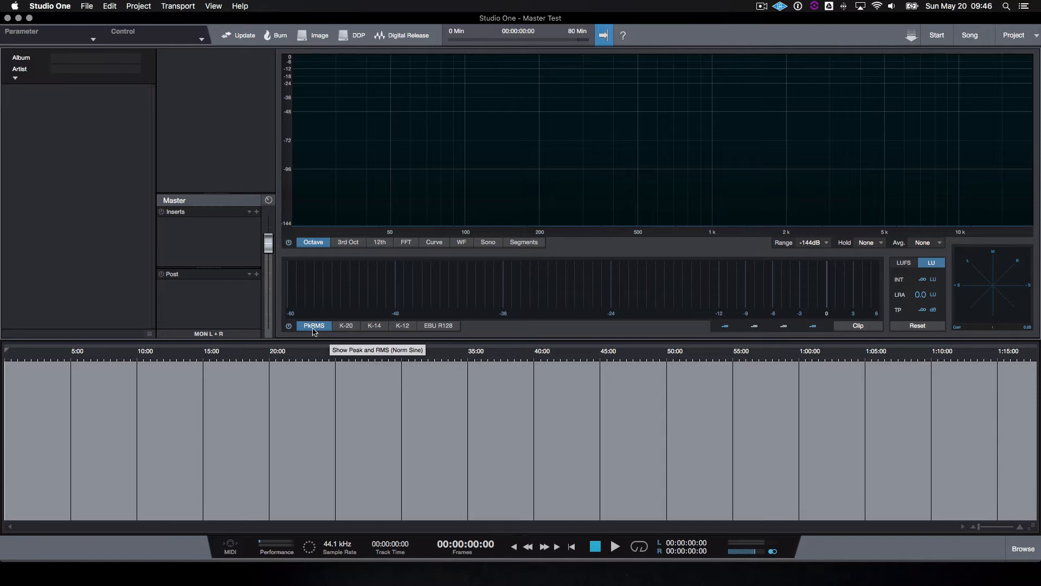
{"action": "left_click", "coordinate": [347, 327]}
{"action": "left_click", "coordinate": [372, 327]}
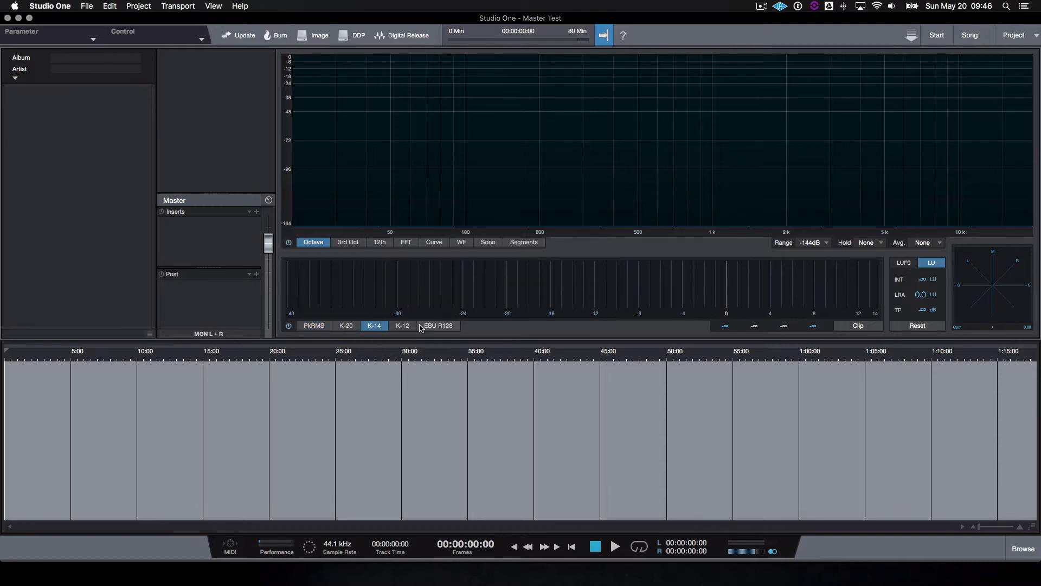
{"action": "left_click", "coordinate": [402, 327]}
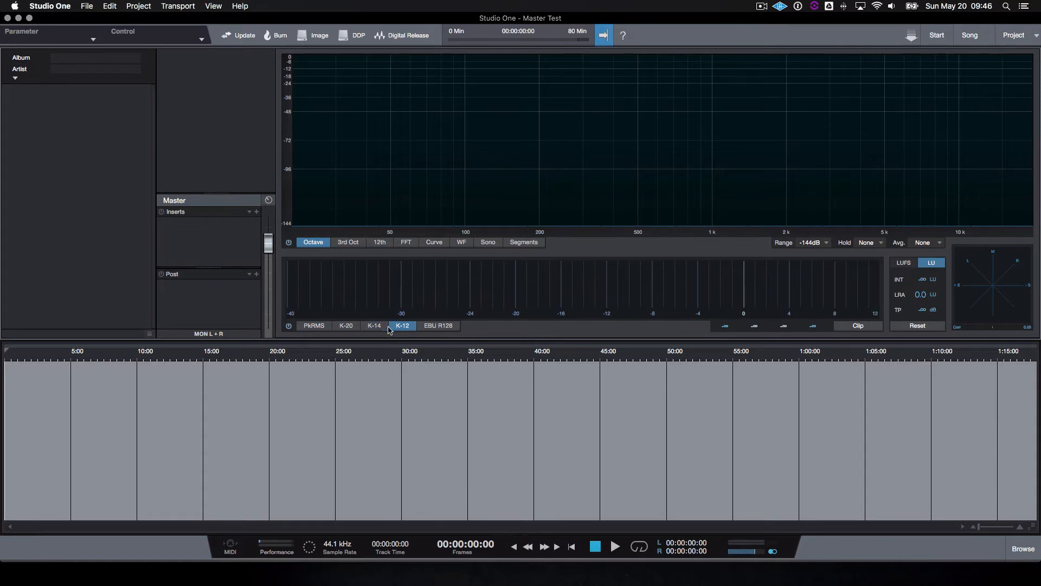
{"action": "left_click", "coordinate": [351, 327]}
{"action": "left_click", "coordinate": [373, 328]}
{"action": "left_click", "coordinate": [404, 327]}
{"action": "left_click", "coordinate": [348, 327]}
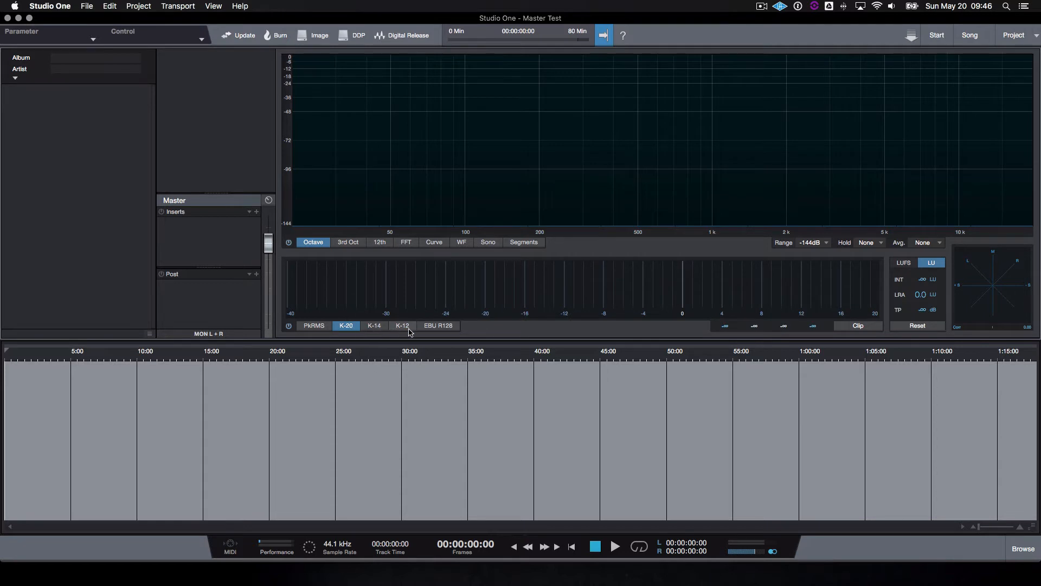
{"action": "left_click", "coordinate": [449, 331]}
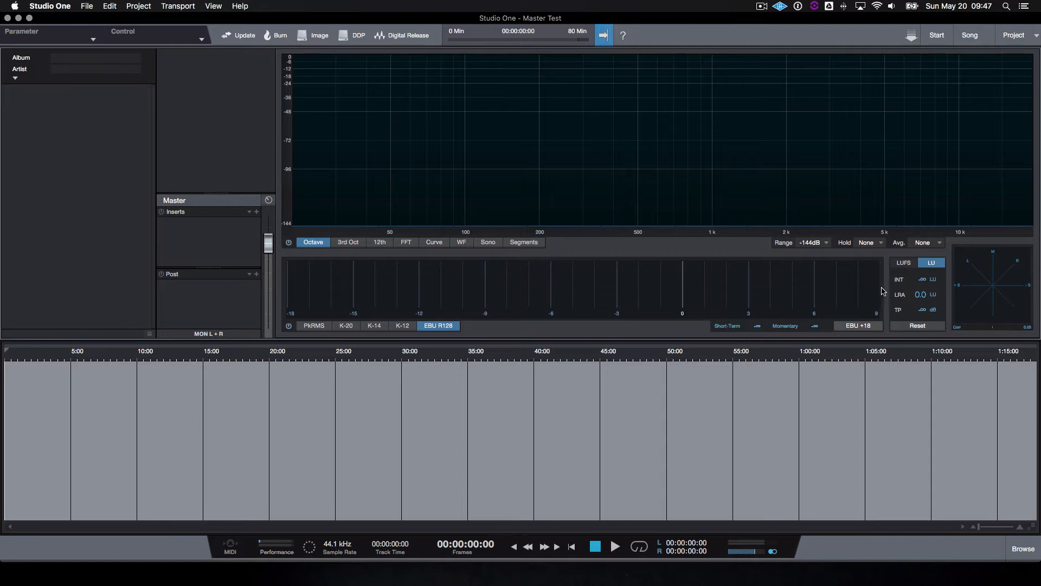
- Compare the loudness meter in LUFS and LU units, and leave it set to LUFS
{"action": "left_click", "coordinate": [909, 265]}
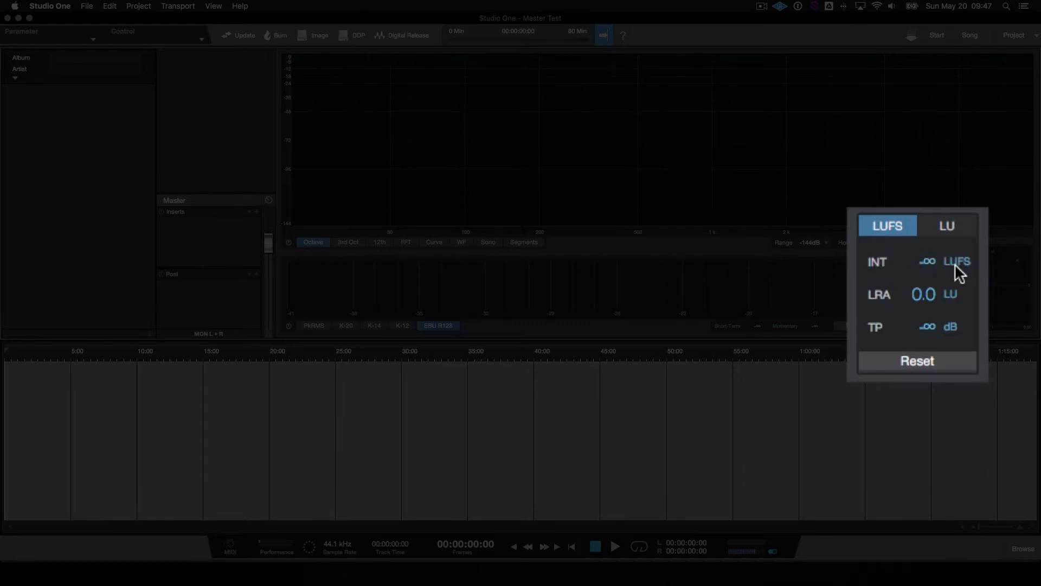
{"action": "left_click", "coordinate": [956, 227]}
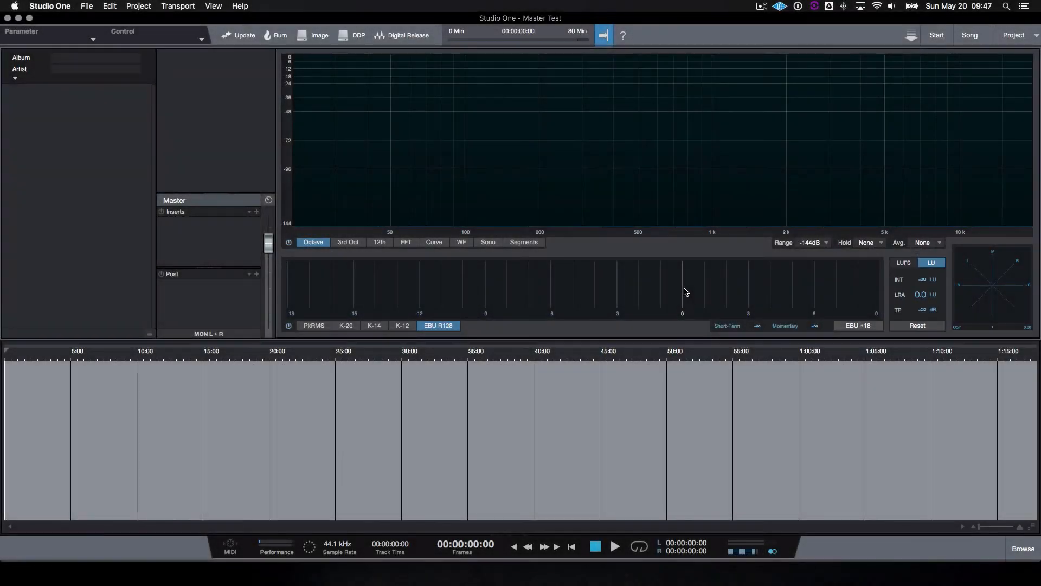
{"action": "left_click", "coordinate": [912, 264]}
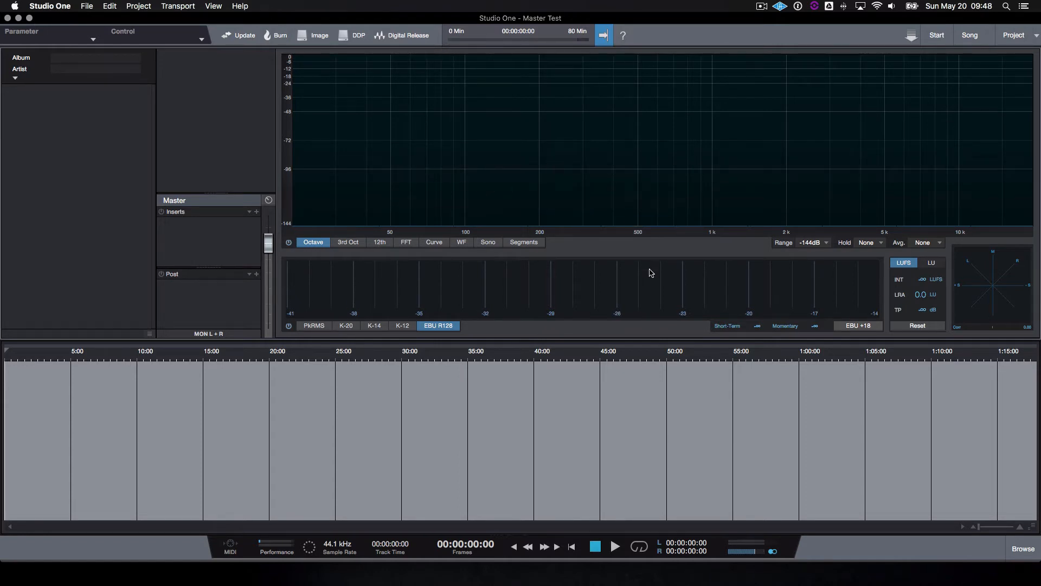
{"action": "left_click", "coordinate": [932, 265]}
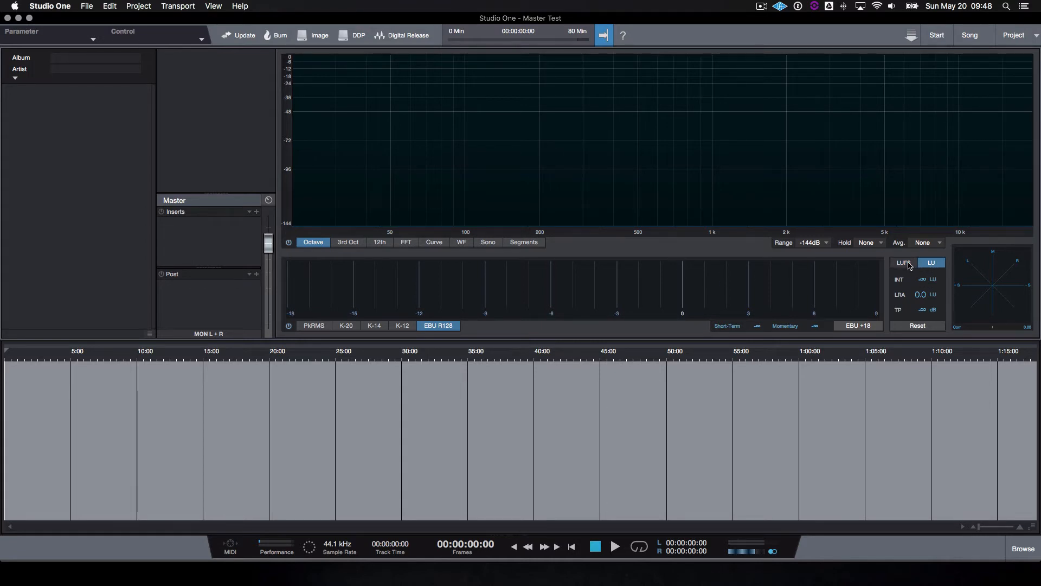
{"action": "left_click", "coordinate": [910, 266]}
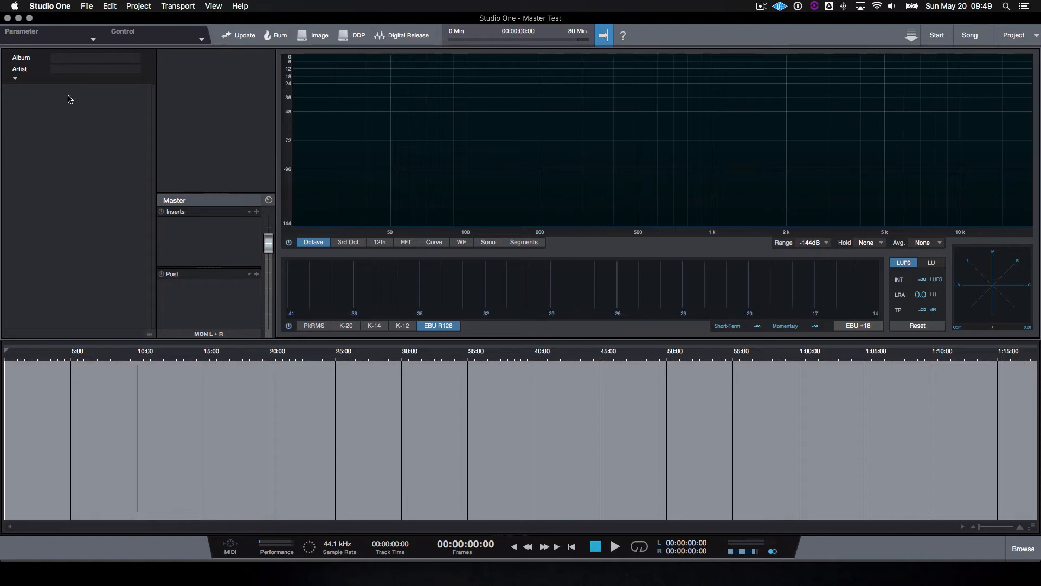
{"action": "right_click", "coordinate": [55, 119]}
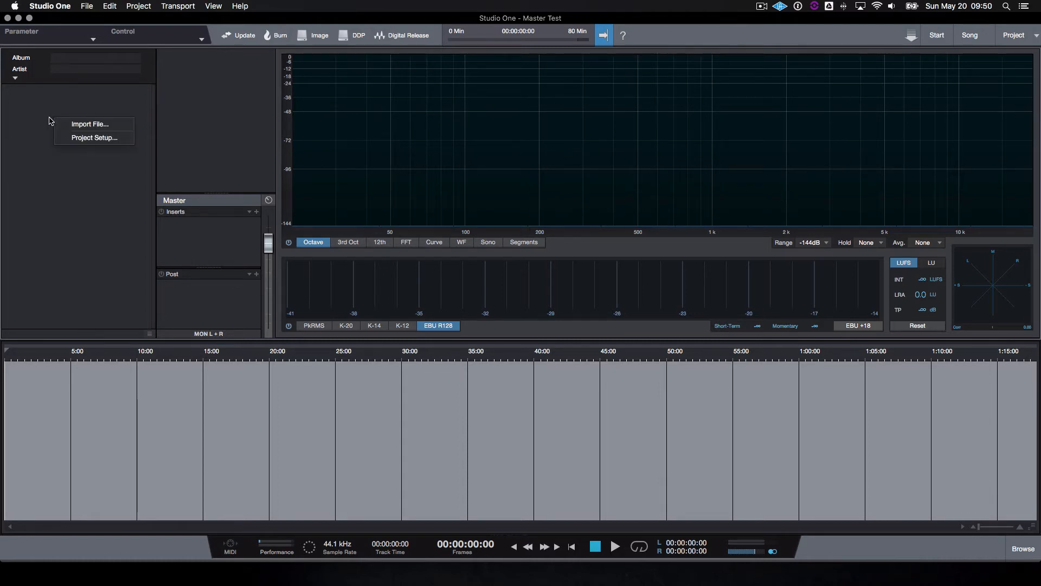
{"action": "left_click", "coordinate": [111, 92]}
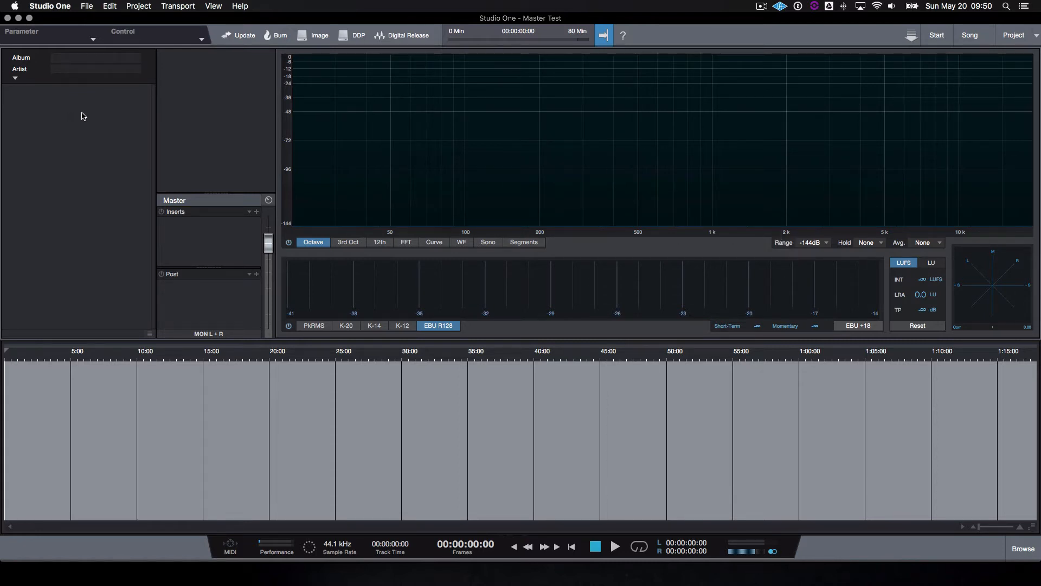
{"action": "left_click", "coordinate": [85, 6]}
{"action": "mouse_move", "coordinate": [139, 6]}
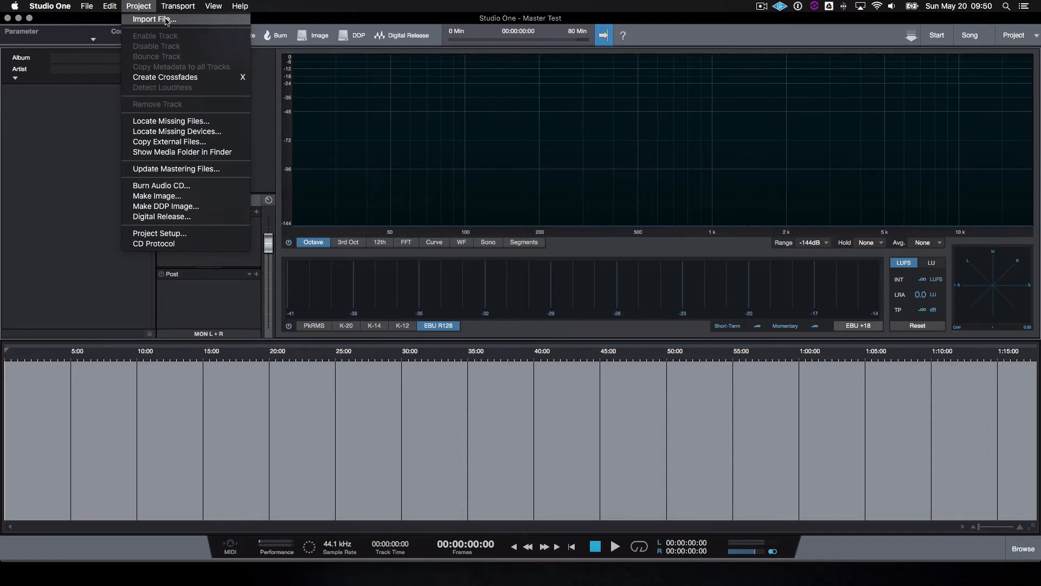
{"action": "left_click", "coordinate": [137, 6]}
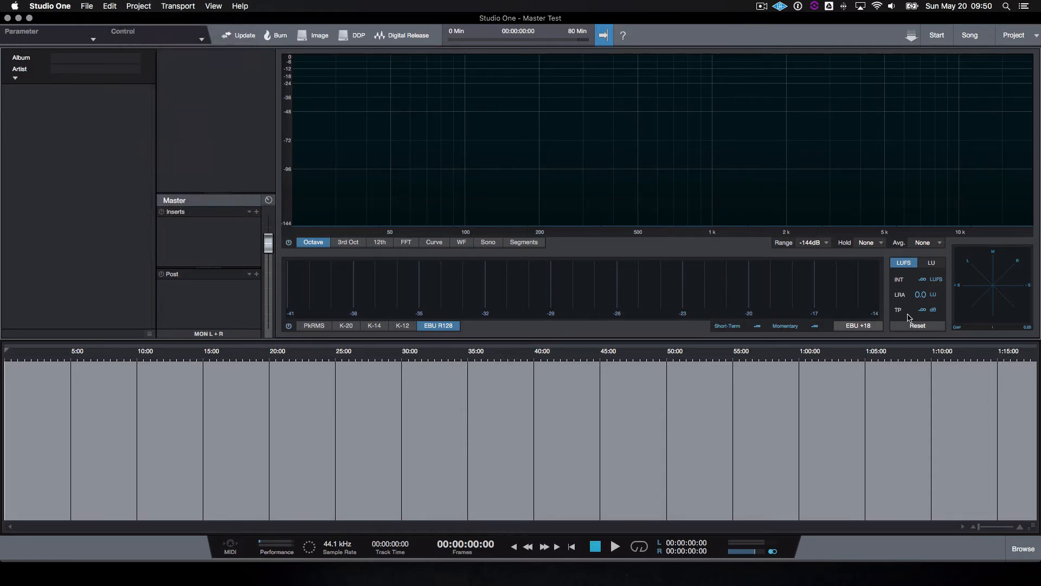
- Add all five WAV mixes from the desktop's Ejemplo Master folder to the project's track list, and close the file browser
{"action": "left_click", "coordinate": [1023, 549]}
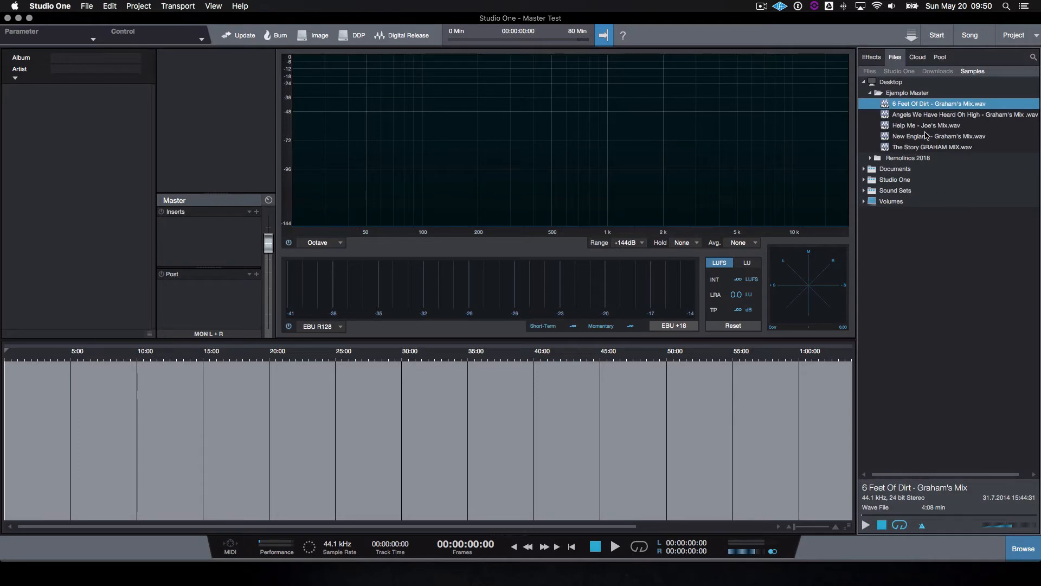
{"action": "double_click", "coordinate": [878, 95]}
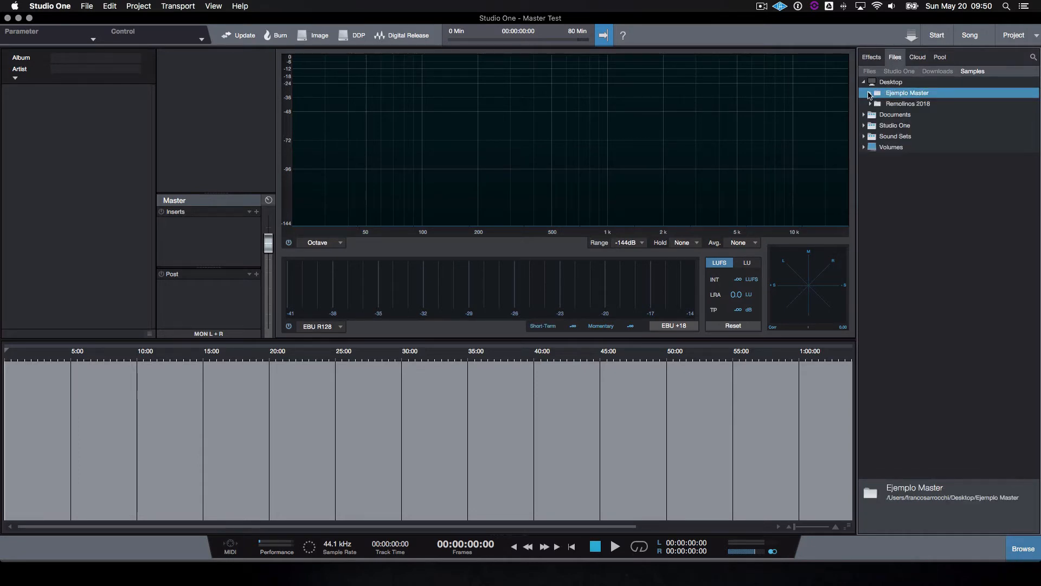
{"action": "left_click", "coordinate": [869, 94]}
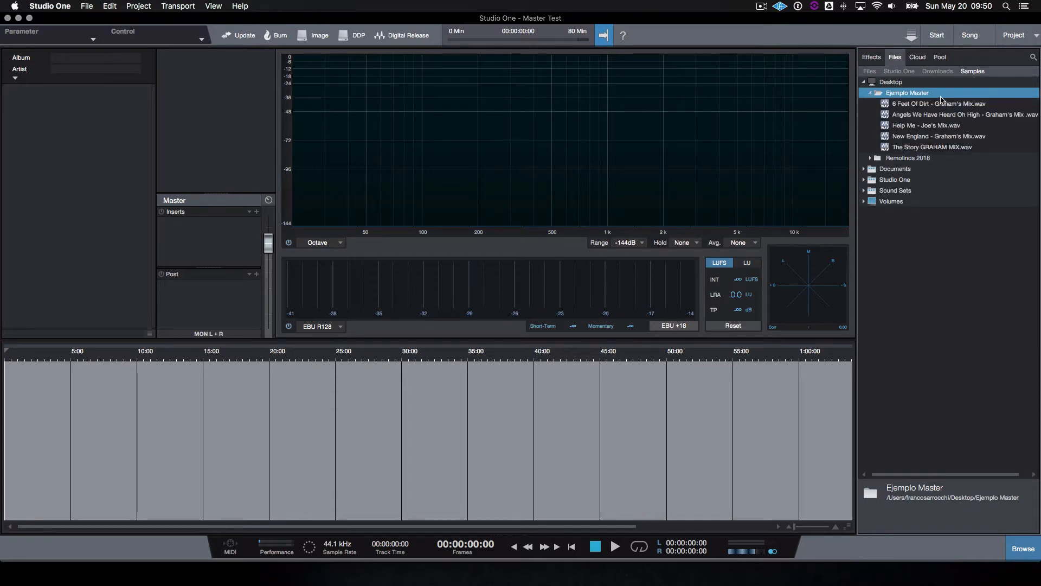
{"action": "left_click", "coordinate": [922, 105]}
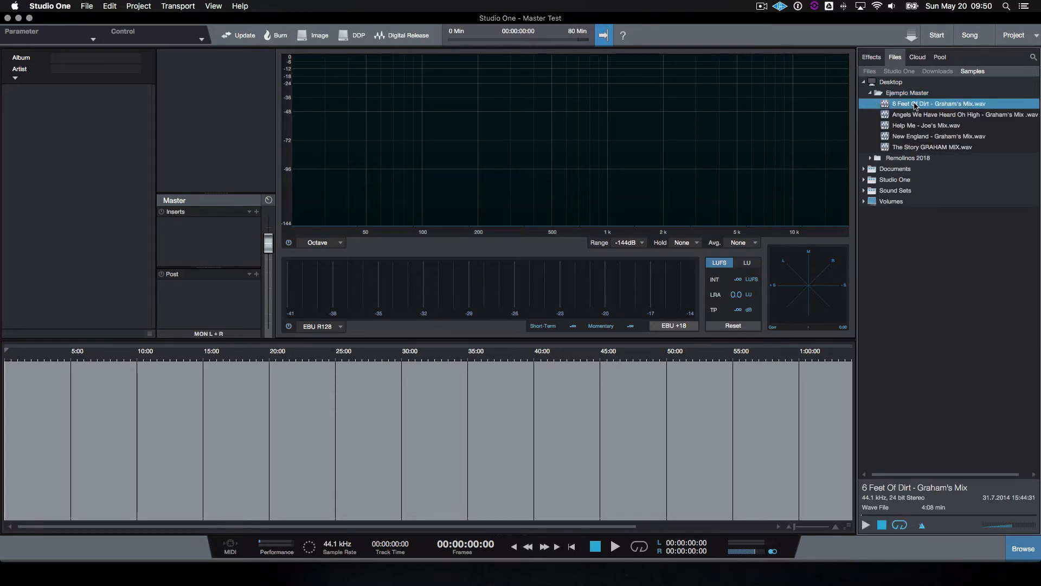
{"action": "left_click", "coordinate": [888, 148]}
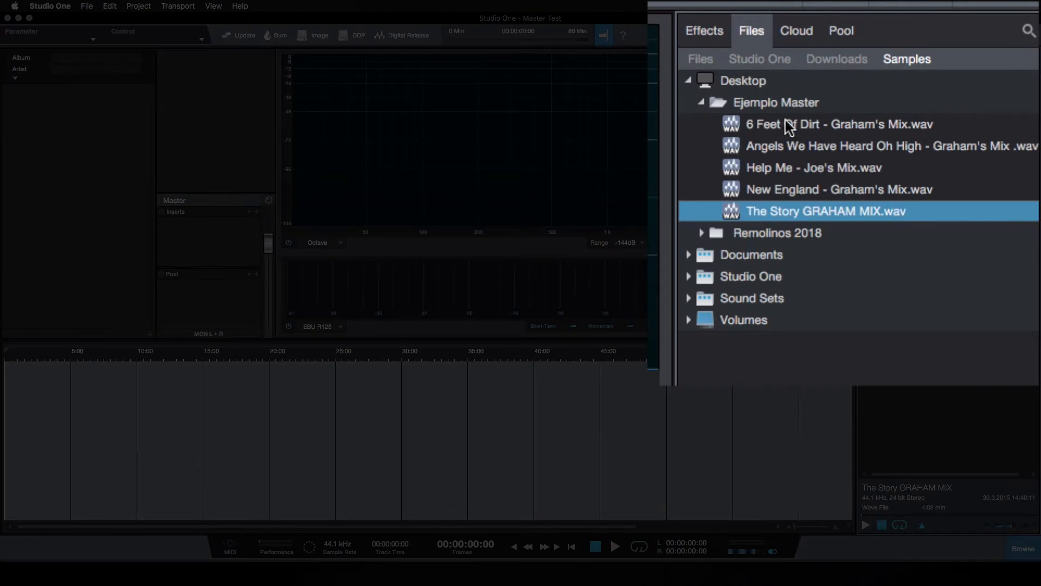
{"action": "left_click", "coordinate": [789, 126]}
{"action": "left_click", "coordinate": [806, 209], "text": "shift"}
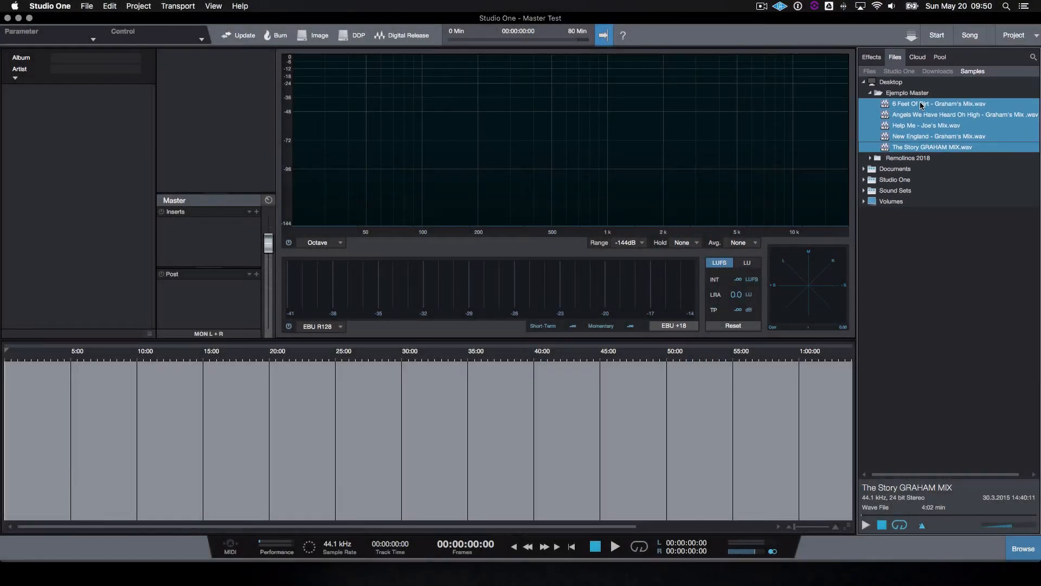
{"action": "left_click_drag", "start_coordinate": [942, 104], "coordinate": [53, 117]}
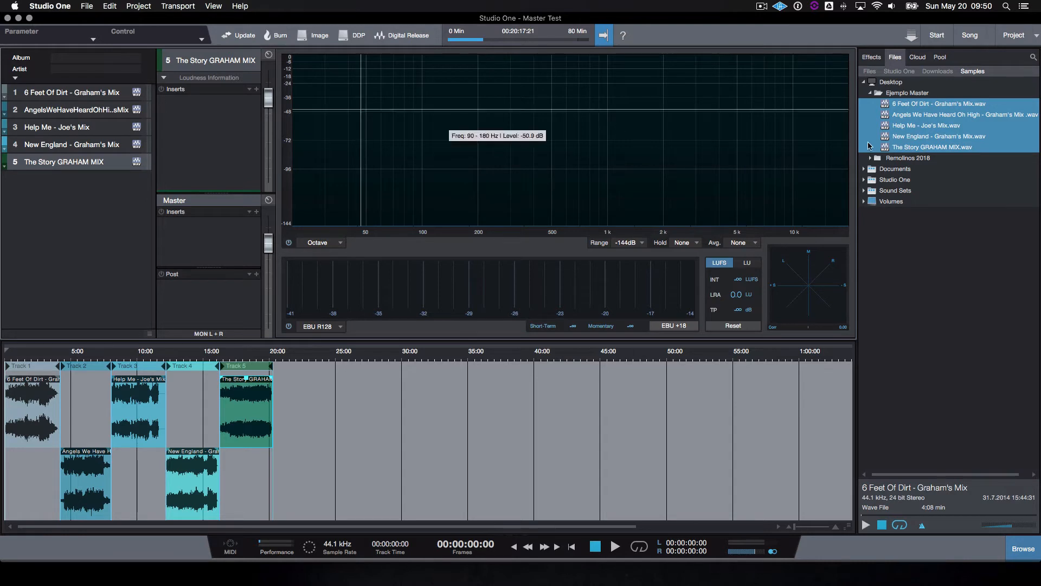
{"action": "left_click", "coordinate": [1030, 549]}
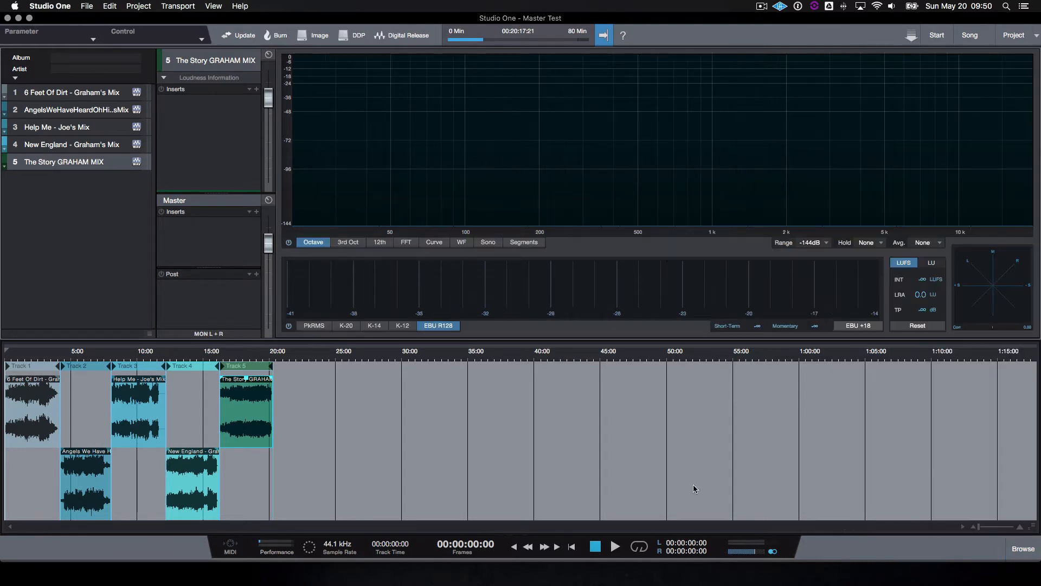
- Look through the five mixes in the track list in order, ending with the first track, 6 Feet Of Dirt, selected
{"action": "left_click", "coordinate": [75, 97]}
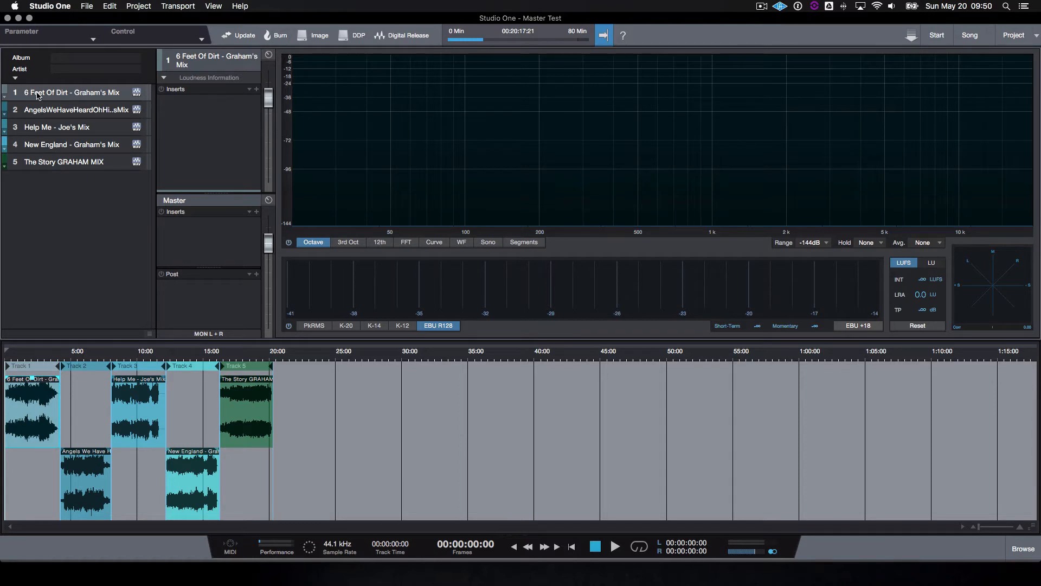
{"action": "double_click", "coordinate": [84, 92]}
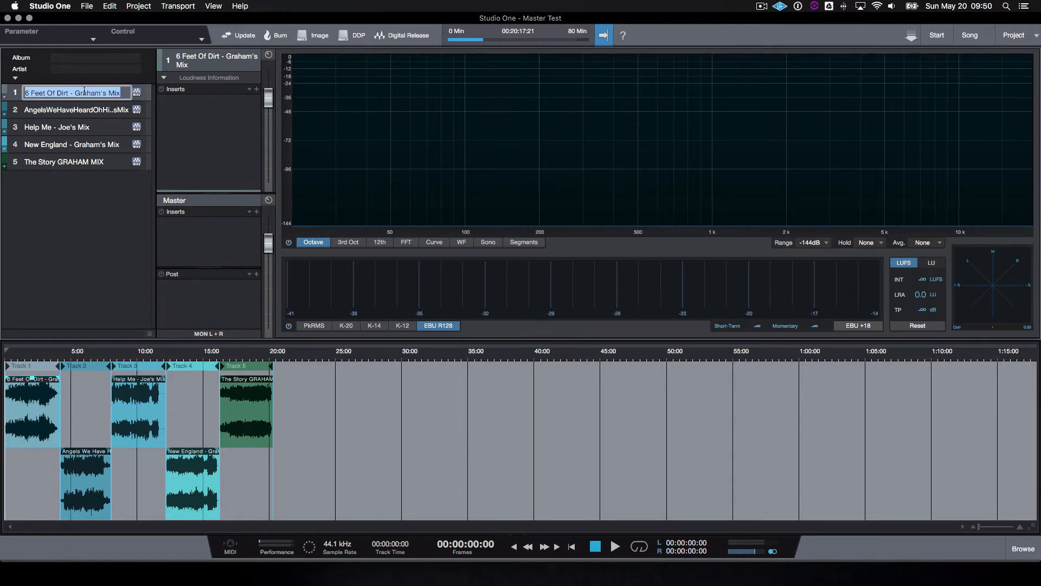
{"action": "left_click", "coordinate": [81, 109]}
{"action": "left_click", "coordinate": [81, 128]}
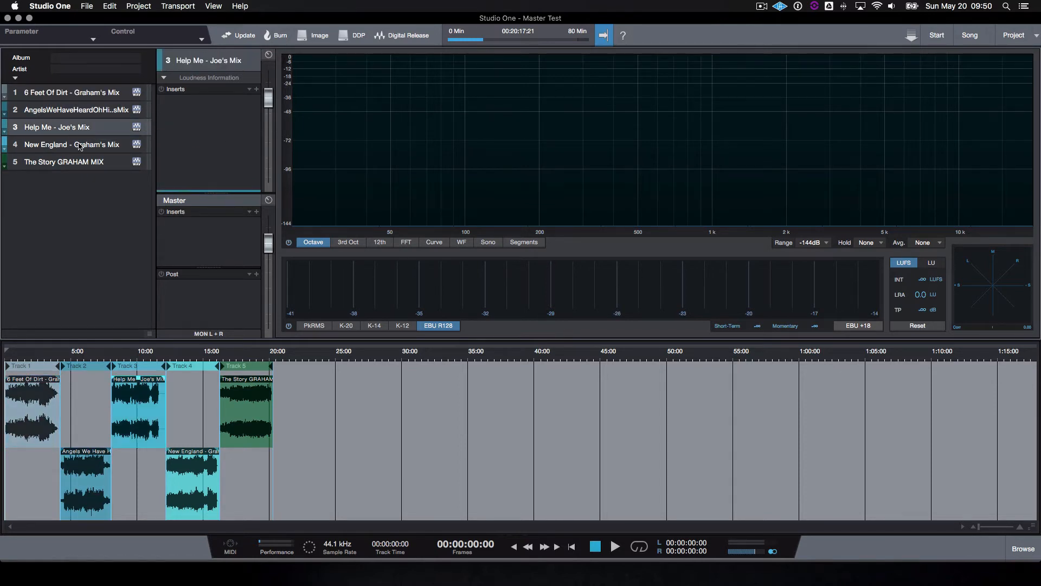
{"action": "left_click", "coordinate": [79, 145]}
{"action": "left_click", "coordinate": [78, 164]}
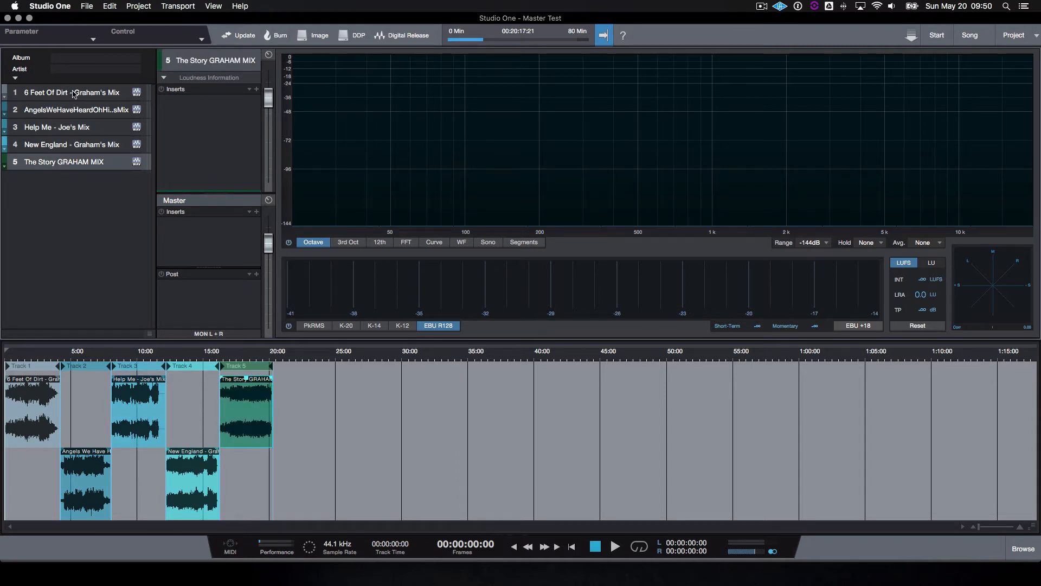
{"action": "left_click", "coordinate": [74, 93]}
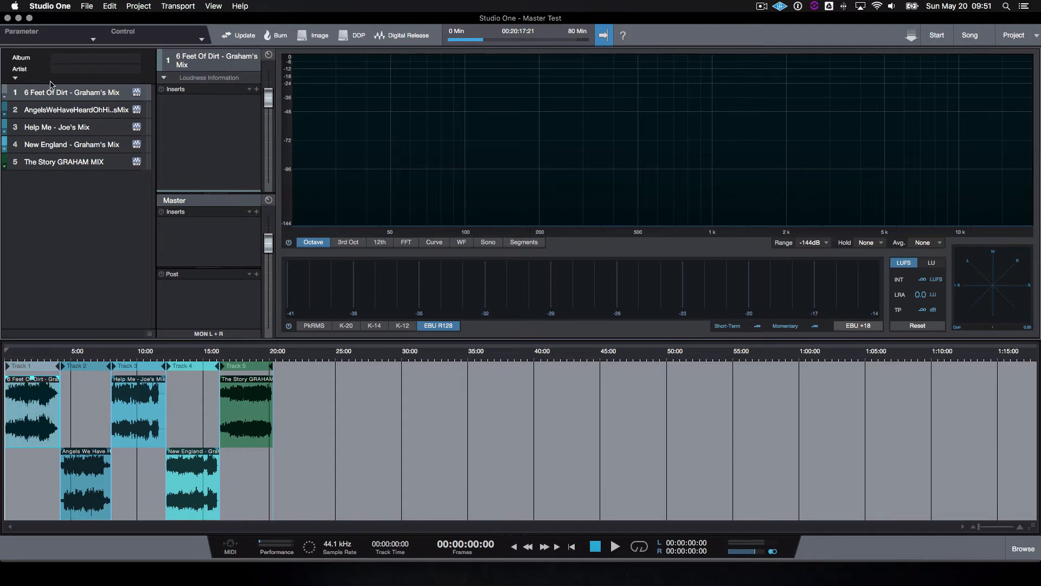
- Set the project's album title to Master Test
{"action": "left_click", "coordinate": [104, 60]}
{"action": "type", "text": "Master Test"}
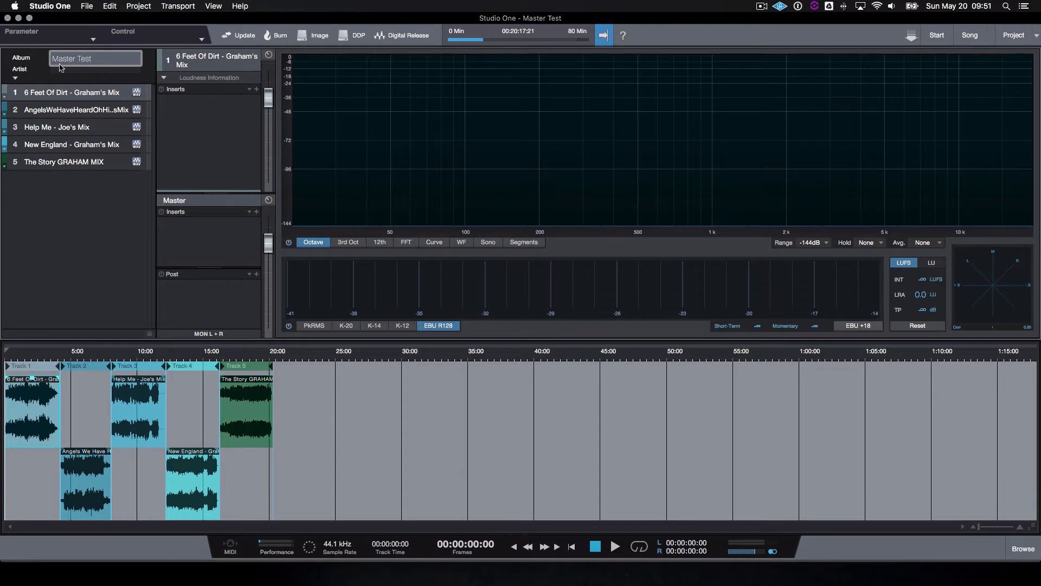
{"action": "left_click", "coordinate": [39, 60]}
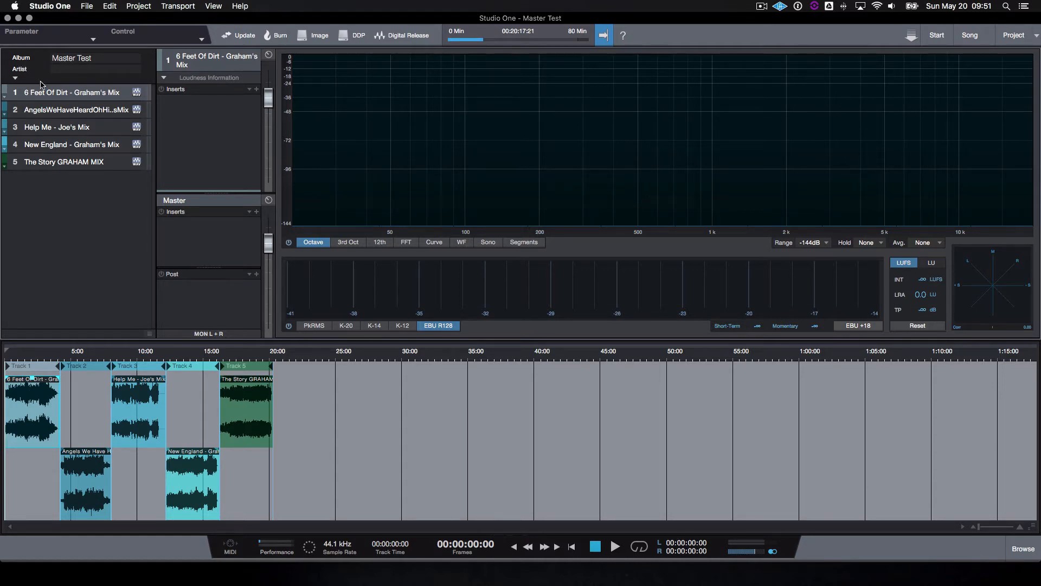
{"action": "left_click", "coordinate": [56, 114]}
{"action": "left_click", "coordinate": [55, 124]}
{"action": "left_click", "coordinate": [59, 143]}
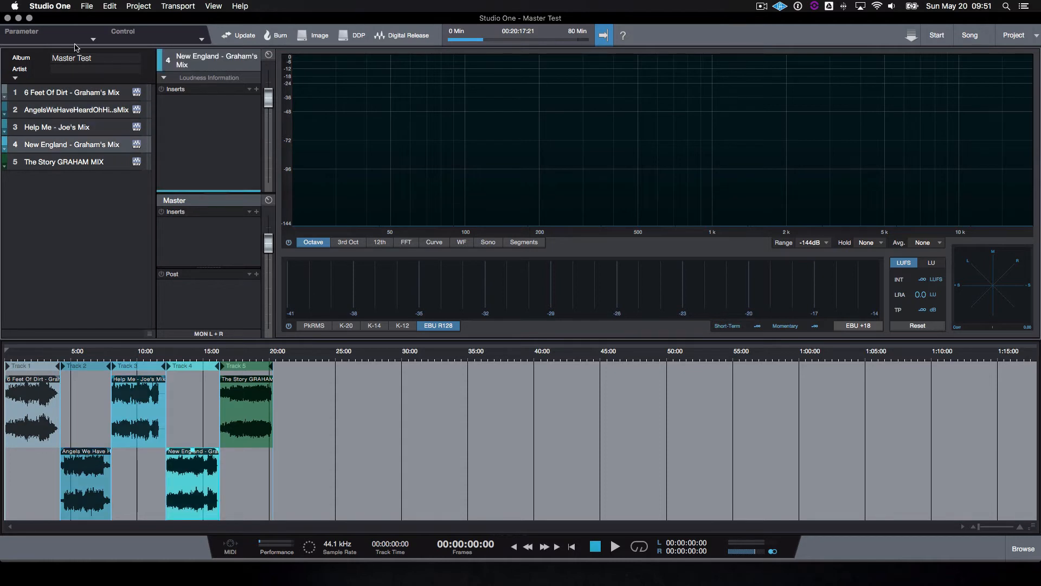
{"action": "left_click", "coordinate": [80, 161]}
{"action": "left_click", "coordinate": [79, 93]}
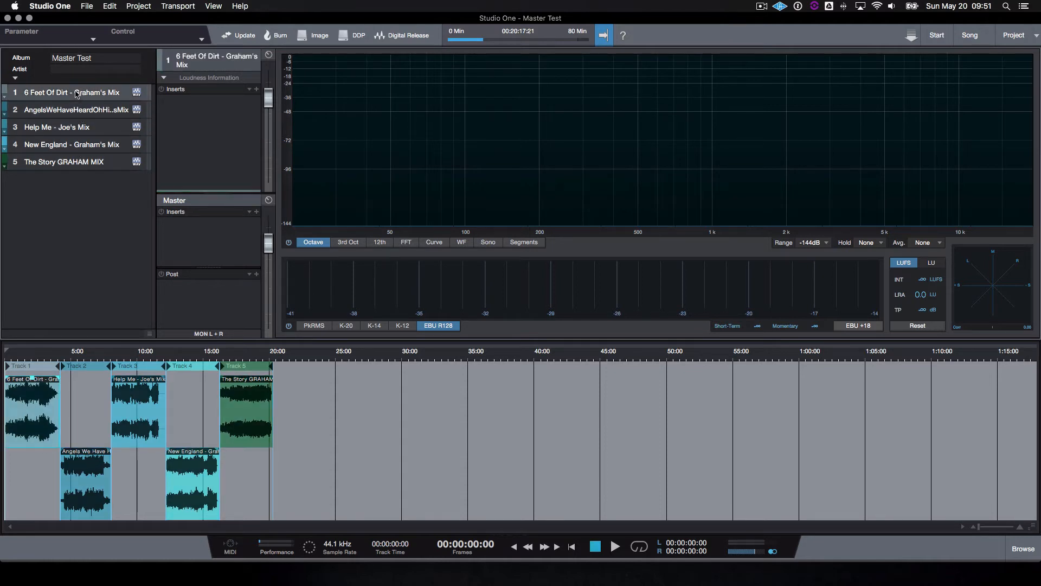
- Set the album's artist to varios
{"action": "left_click", "coordinate": [72, 69]}
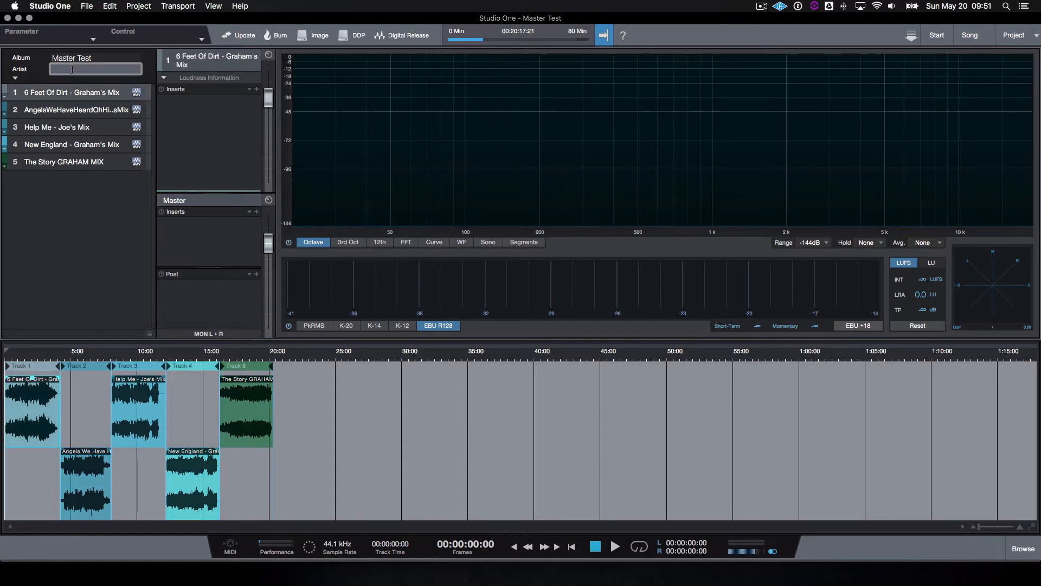
{"action": "type", "text": "varios"}
{"action": "key", "text": "Return"}
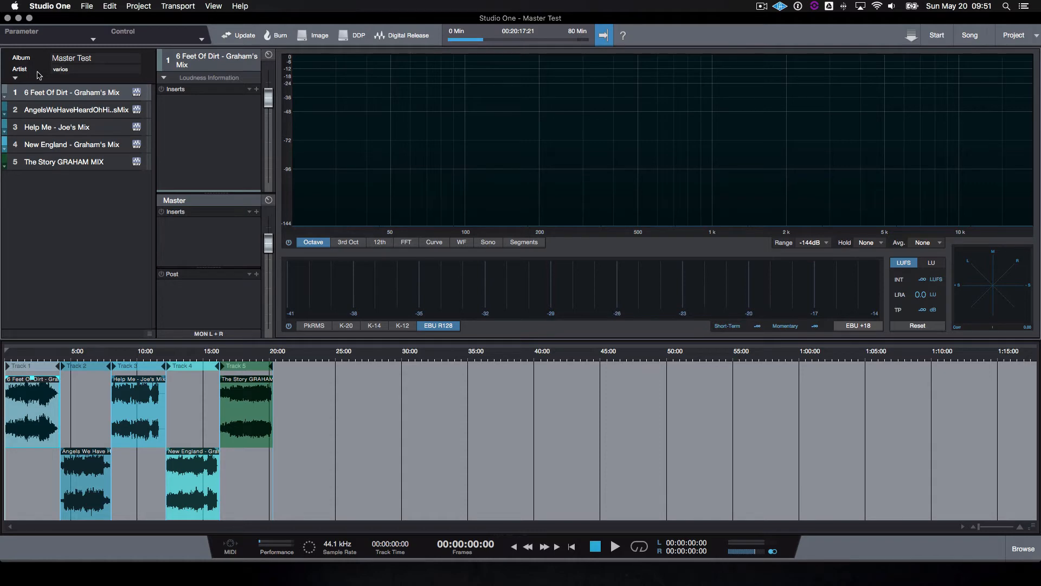
- Examine the album's additional metadata fields, from EAN and Comment to Genre, Year and Artwork, and collapse them
{"action": "left_click", "coordinate": [15, 78]}
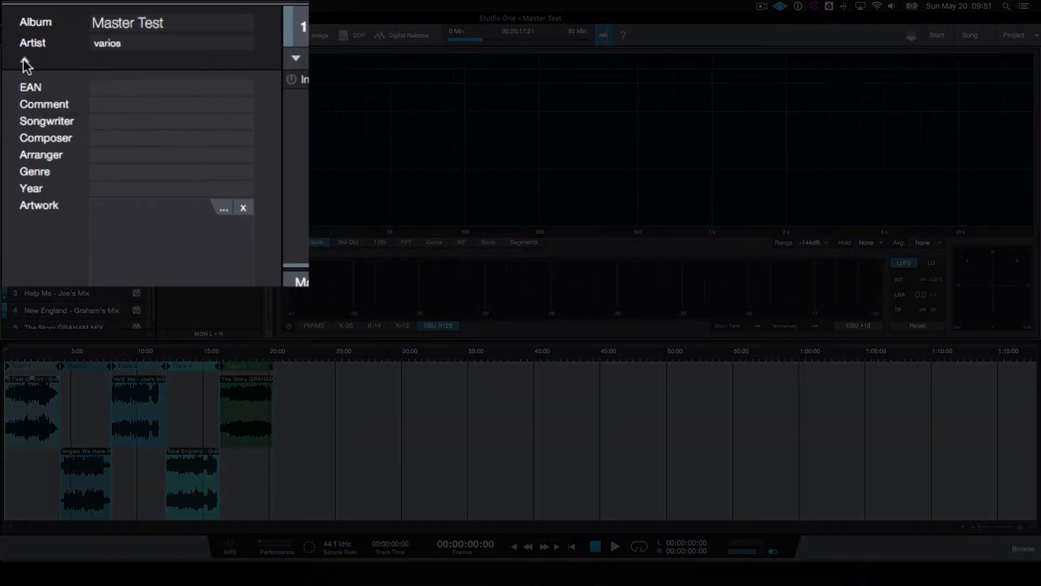
{"action": "left_click", "coordinate": [23, 58]}
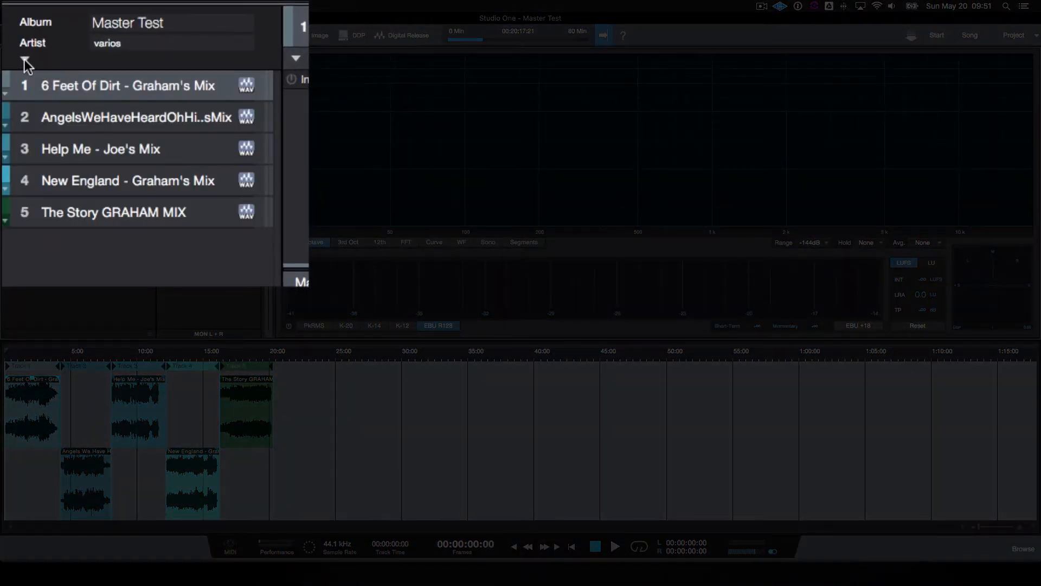
{"action": "left_click", "coordinate": [24, 60]}
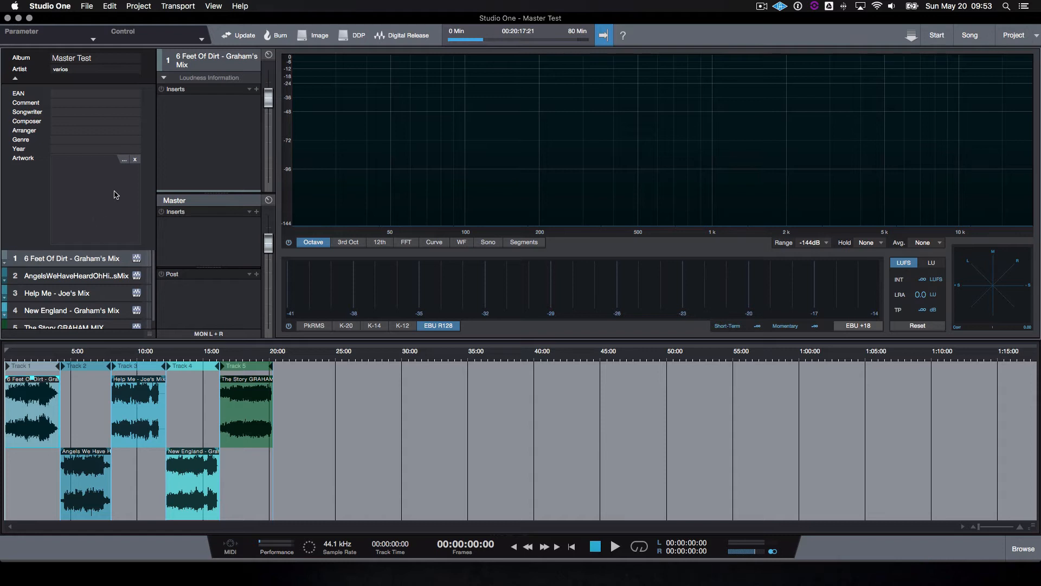
{"action": "left_click", "coordinate": [16, 80]}
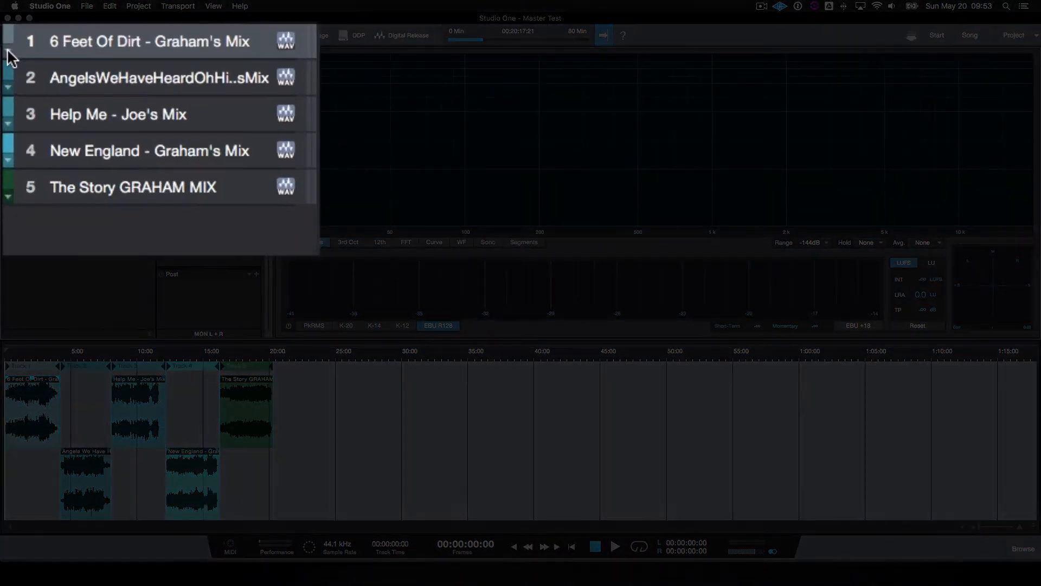
- Compare the first track's metadata fields, including ISRC and Artwork, with the album's fields, and collapse both sets
{"action": "left_click", "coordinate": [6, 82]}
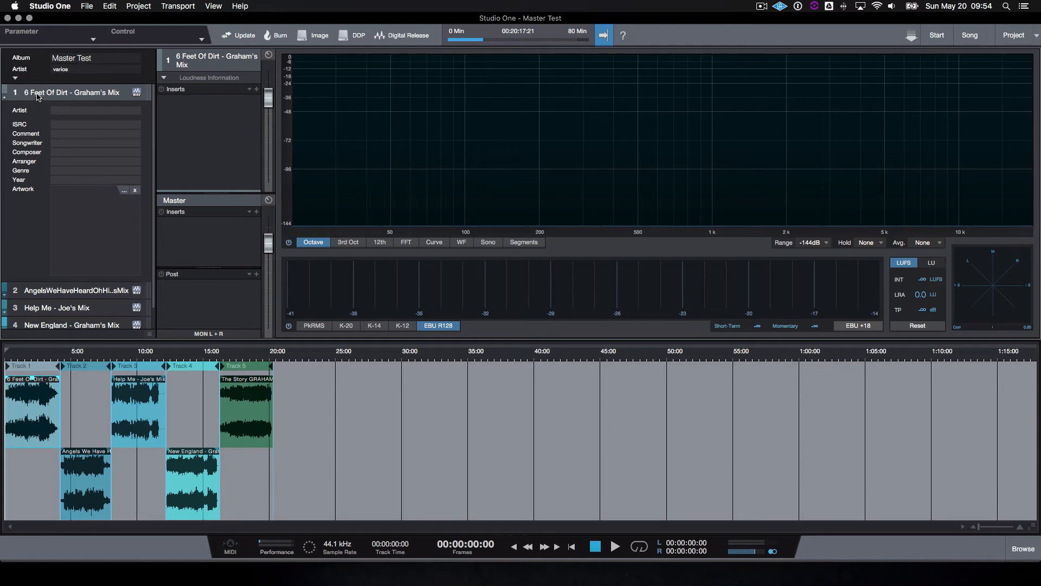
{"action": "left_click", "coordinate": [15, 78]}
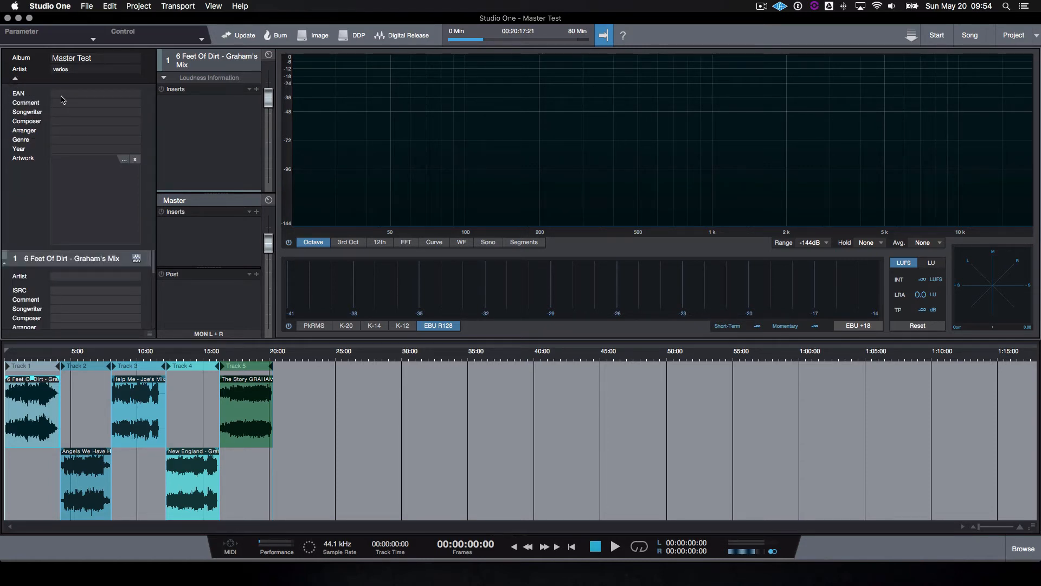
{"action": "left_click", "coordinate": [15, 79]}
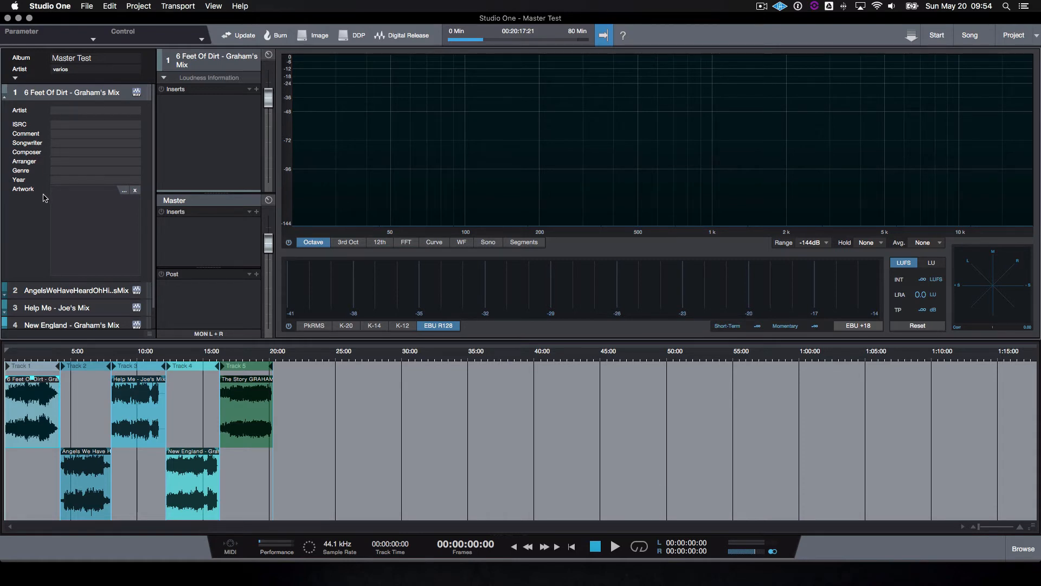
{"action": "left_click", "coordinate": [3, 99]}
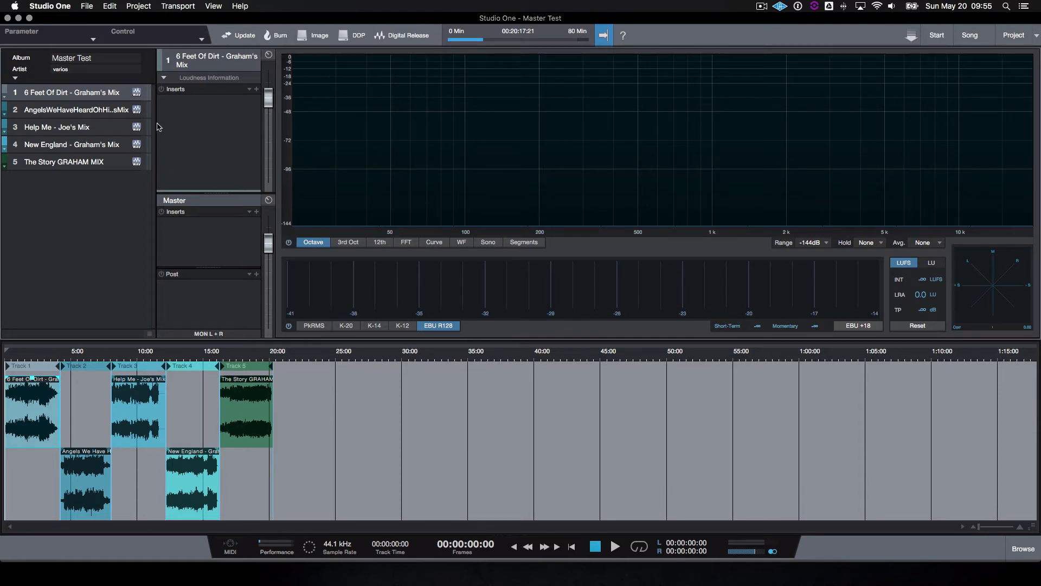
- Switch between the tracks to examine each one's own insert rack and fader, ending on the first track
{"action": "left_click", "coordinate": [70, 112]}
{"action": "left_click", "coordinate": [73, 93]}
{"action": "left_click", "coordinate": [65, 162]}
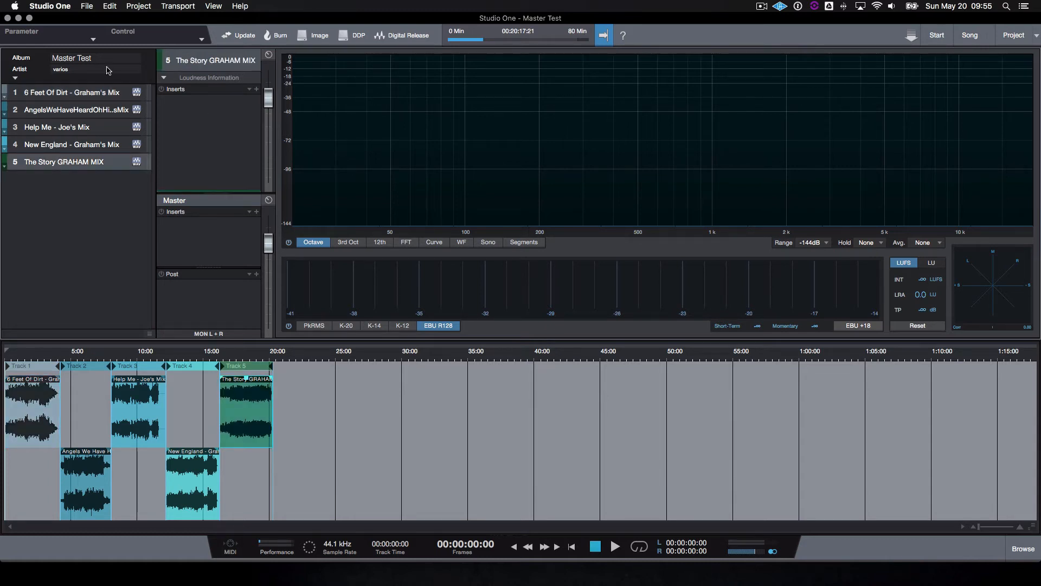
{"action": "left_click", "coordinate": [91, 97]}
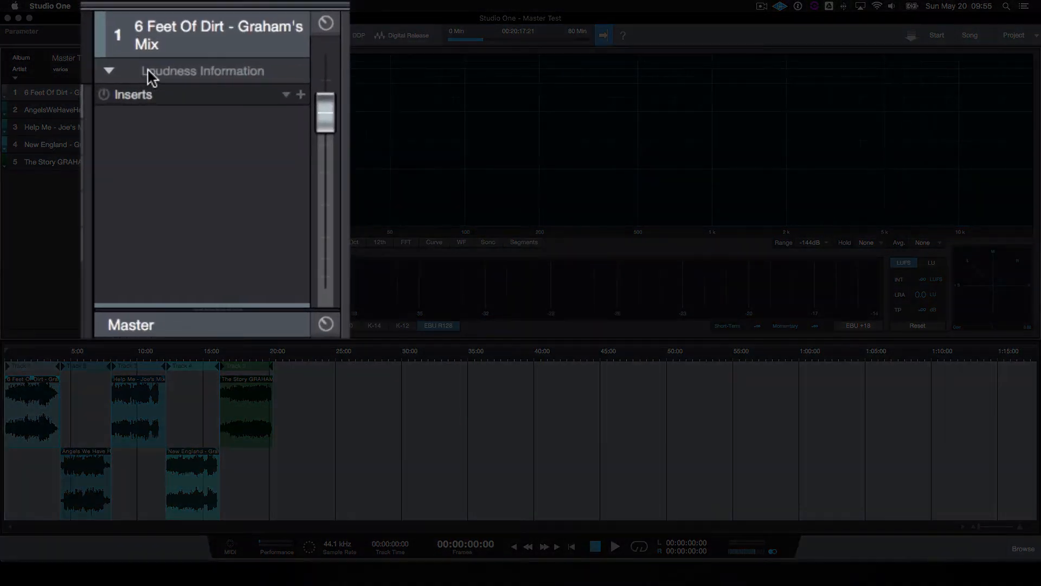
{"action": "left_click", "coordinate": [53, 110]}
{"action": "left_click", "coordinate": [53, 127]}
{"action": "left_click", "coordinate": [52, 144]}
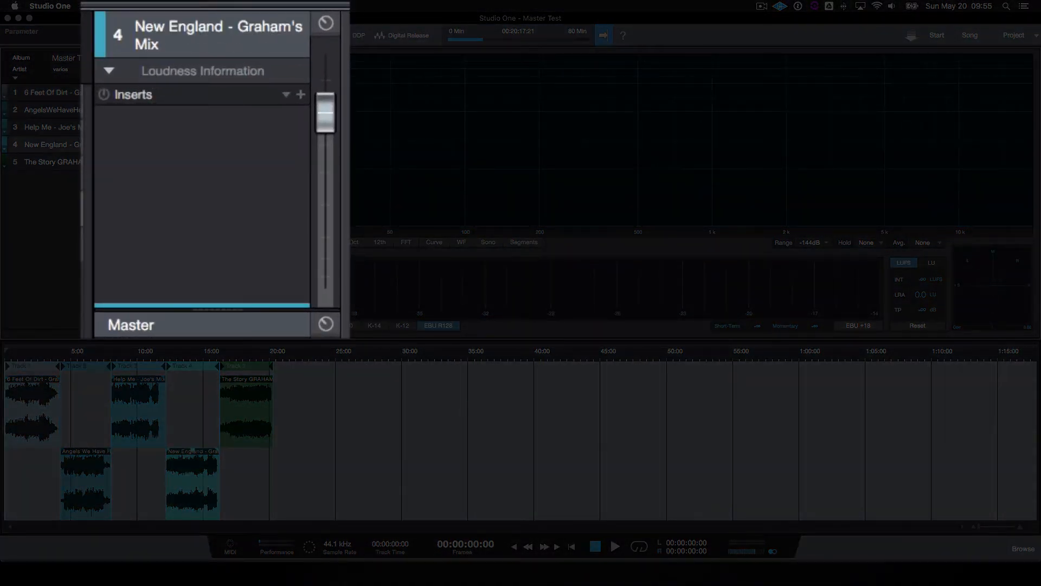
{"action": "left_click", "coordinate": [53, 92]}
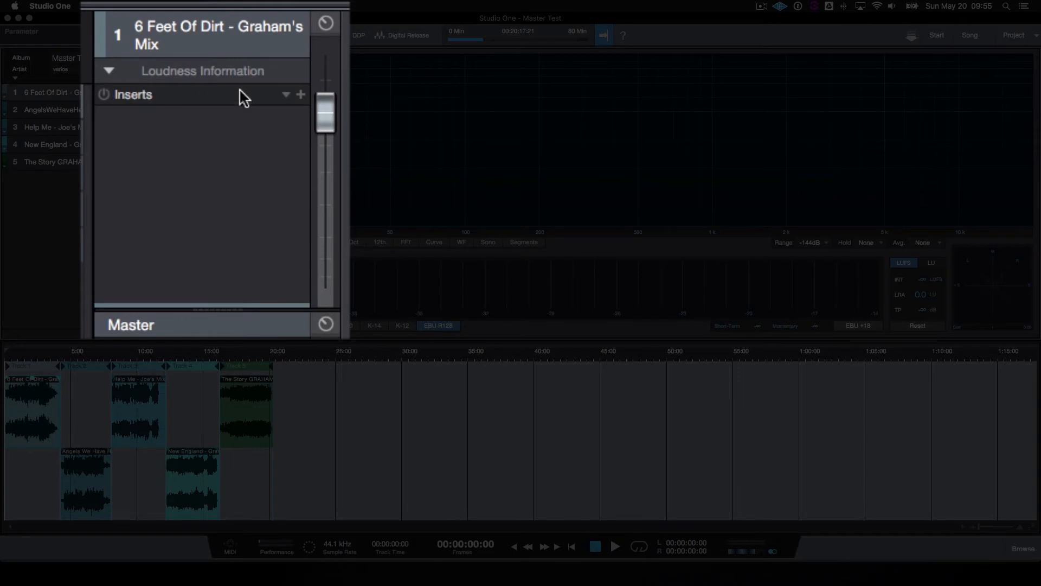
- Compare the first track's Pre FX and Post FX loudness information, and collapse the loudness details
{"action": "left_click", "coordinate": [206, 73]}
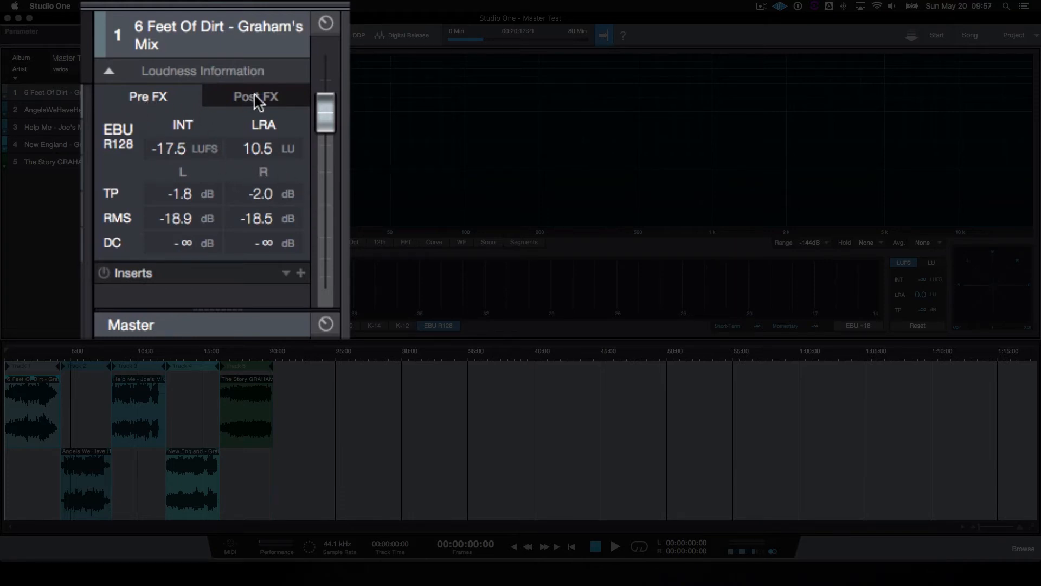
{"action": "left_click", "coordinate": [266, 104]}
{"action": "left_click", "coordinate": [173, 98]}
{"action": "left_click", "coordinate": [255, 99]}
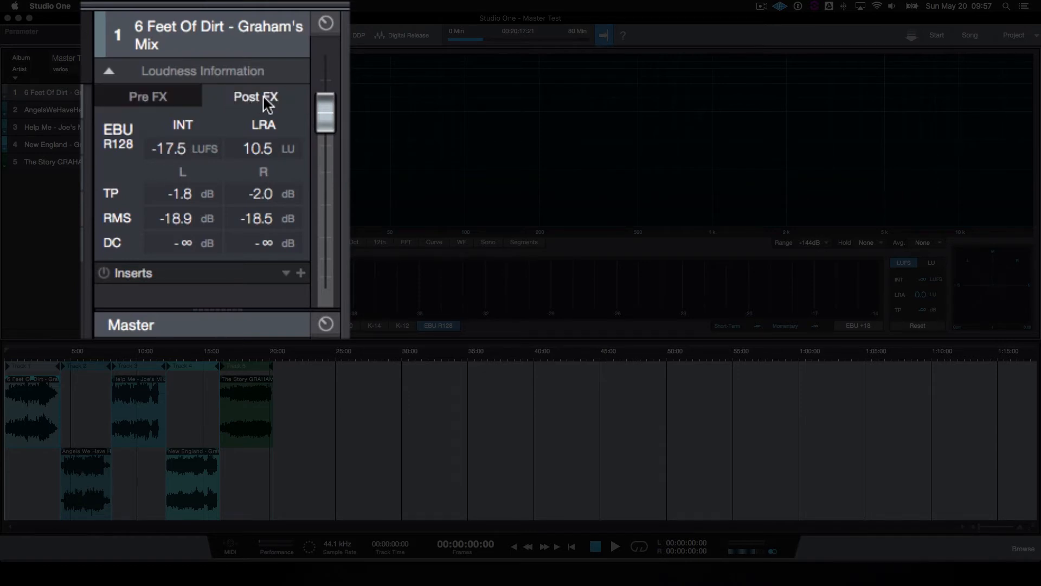
{"action": "left_click", "coordinate": [167, 97]}
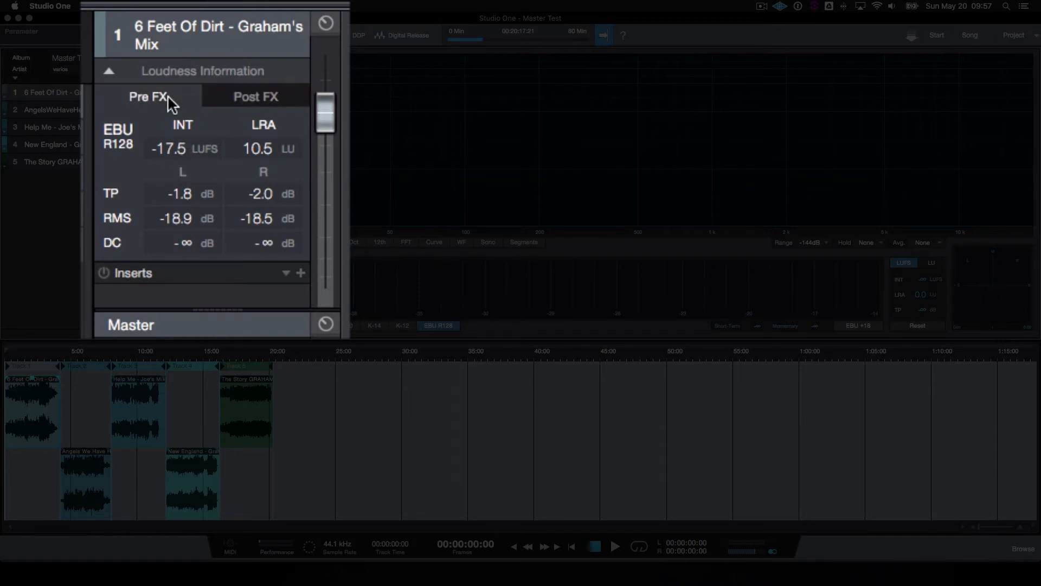
{"action": "left_click", "coordinate": [270, 102]}
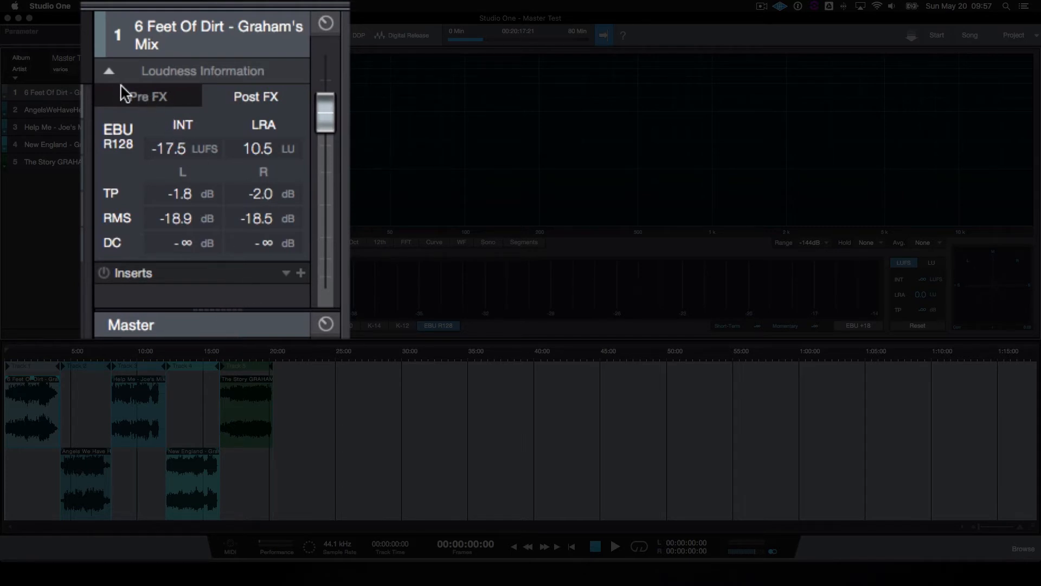
{"action": "left_click", "coordinate": [112, 73]}
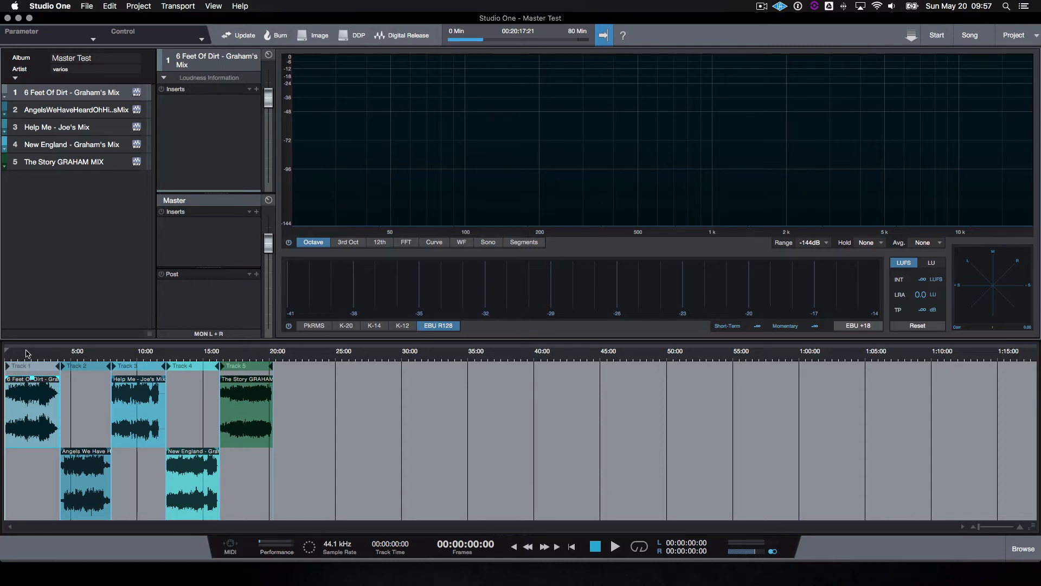
- Examine the arrangement of the tracks on the timeline, including the start of the first track and the spacing between tracks
{"action": "left_click_drag", "start_coordinate": [28, 353], "coordinate": [446, 393]}
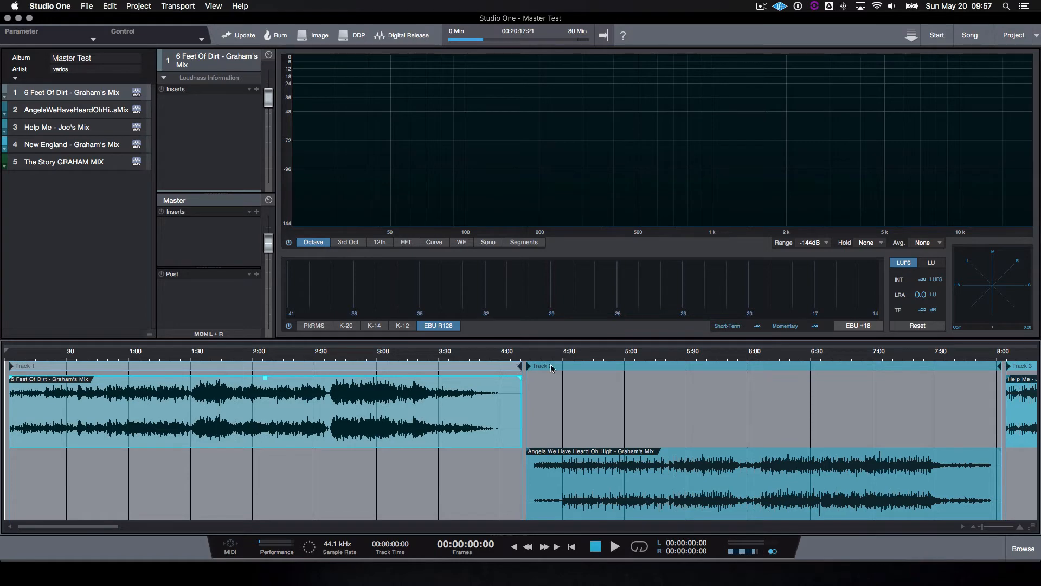
{"action": "left_click_drag", "start_coordinate": [572, 355], "coordinate": [296, 335]}
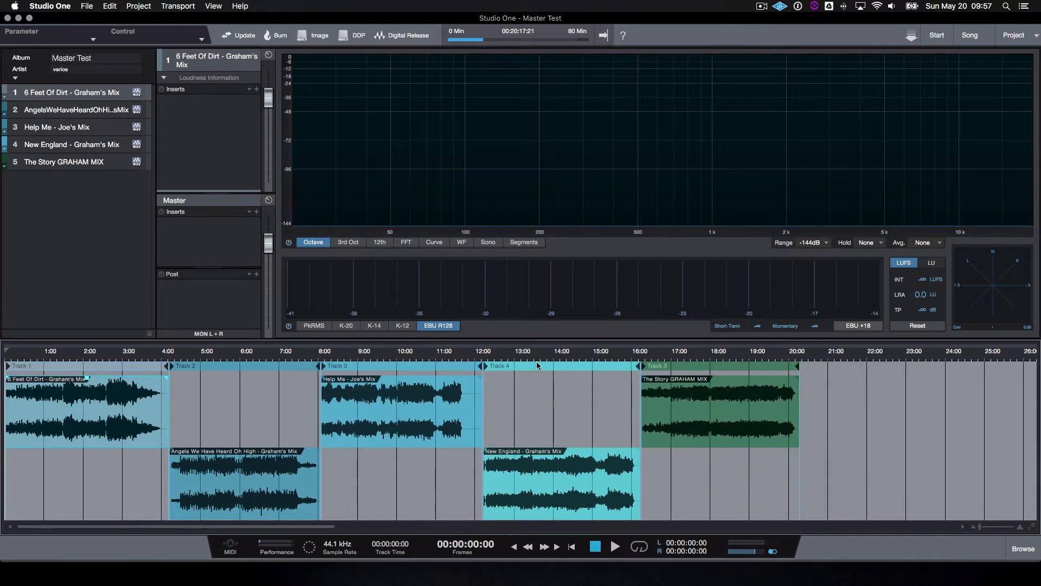
{"action": "left_click_drag", "start_coordinate": [101, 357], "coordinate": [156, 385]}
{"action": "left_click_drag", "start_coordinate": [557, 356], "coordinate": [504, 382]}
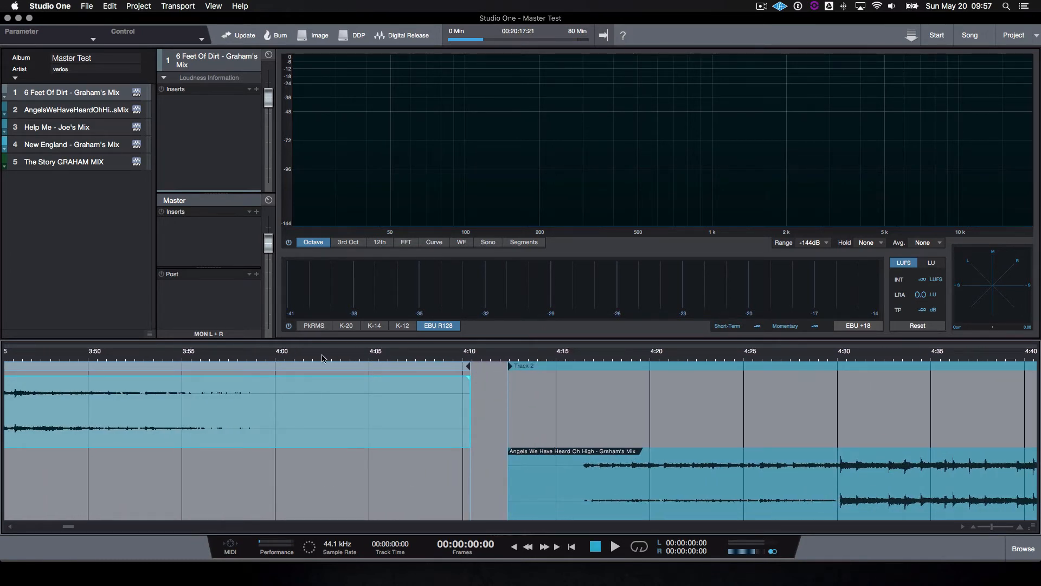
{"action": "left_click_drag", "start_coordinate": [322, 358], "coordinate": [710, 323]}
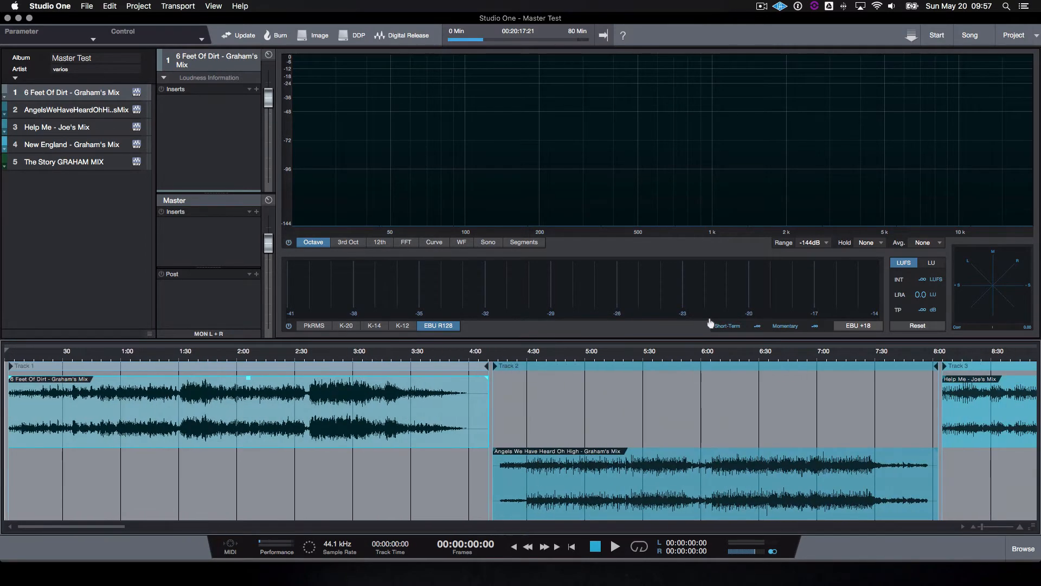
{"action": "left_click_drag", "start_coordinate": [23, 357], "coordinate": [150, 402]}
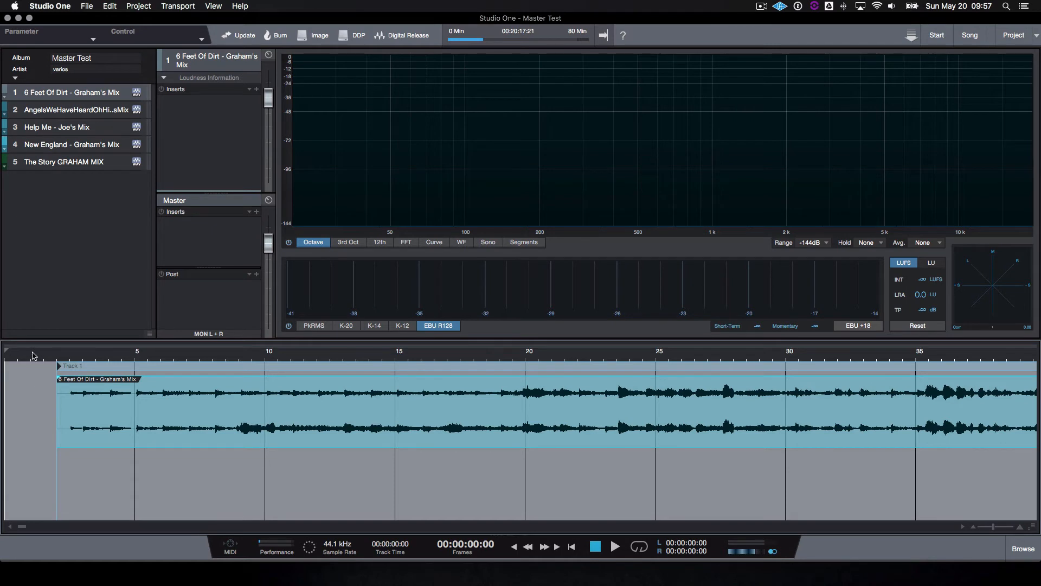
{"action": "left_click_drag", "start_coordinate": [32, 355], "coordinate": [103, 373]}
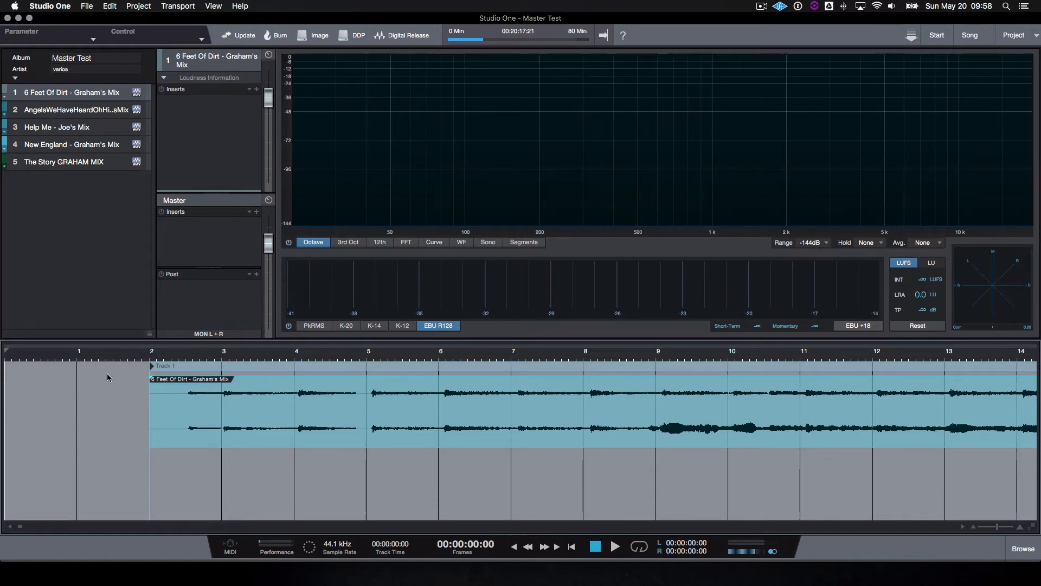
{"action": "left_click_drag", "start_coordinate": [102, 356], "coordinate": [114, 305]}
{"action": "left_click_drag", "start_coordinate": [293, 356], "coordinate": [230, 349]}
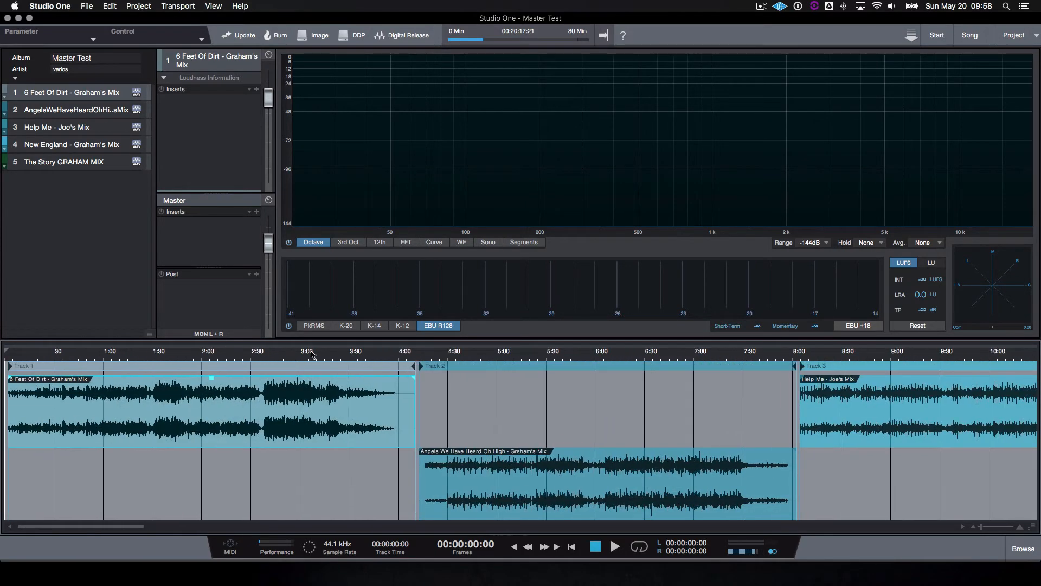
- Reorder the album so New England becomes the second track and The Story the fourth track
{"action": "left_click_drag", "start_coordinate": [418, 353], "coordinate": [396, 421]}
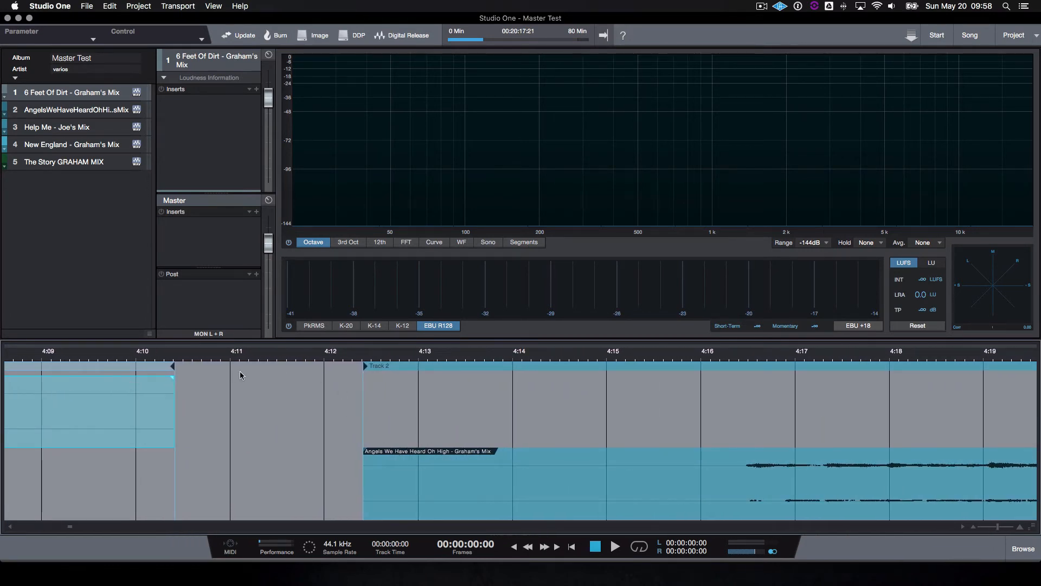
{"action": "left_click_drag", "start_coordinate": [136, 355], "coordinate": [210, 293]}
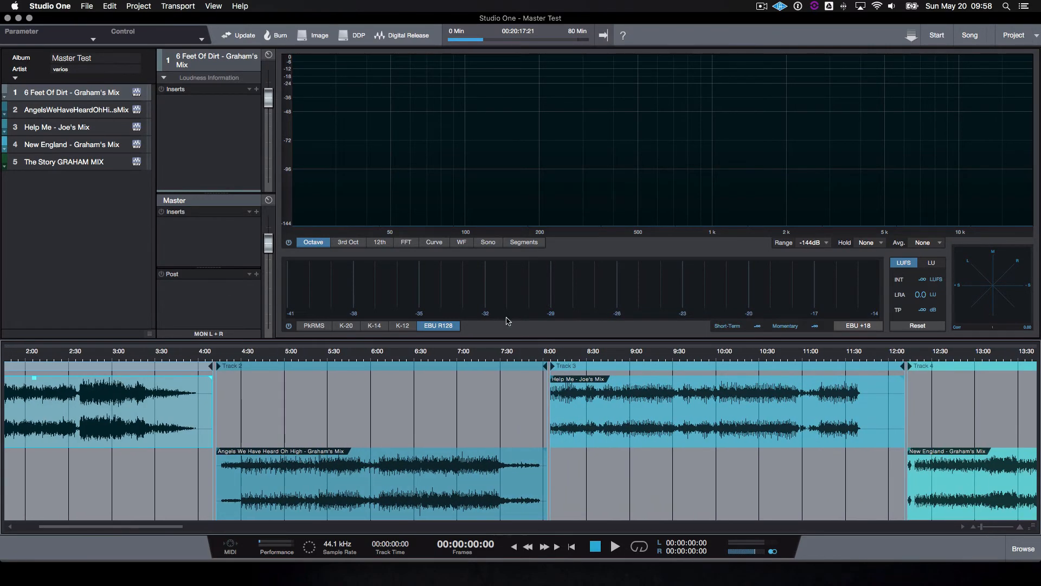
{"action": "left_click_drag", "start_coordinate": [601, 353], "coordinate": [434, 337]}
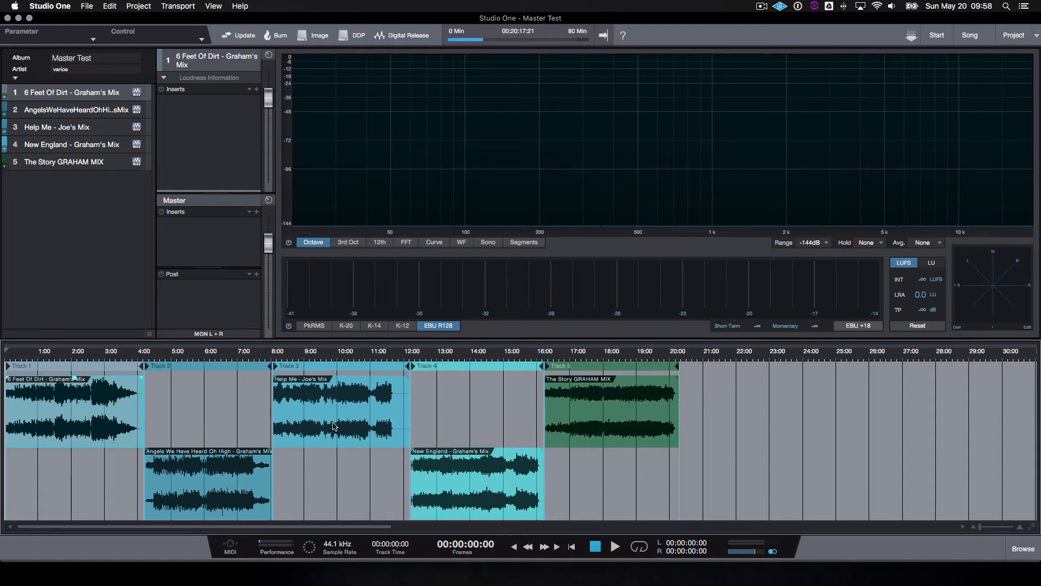
{"action": "left_click", "coordinate": [72, 148]}
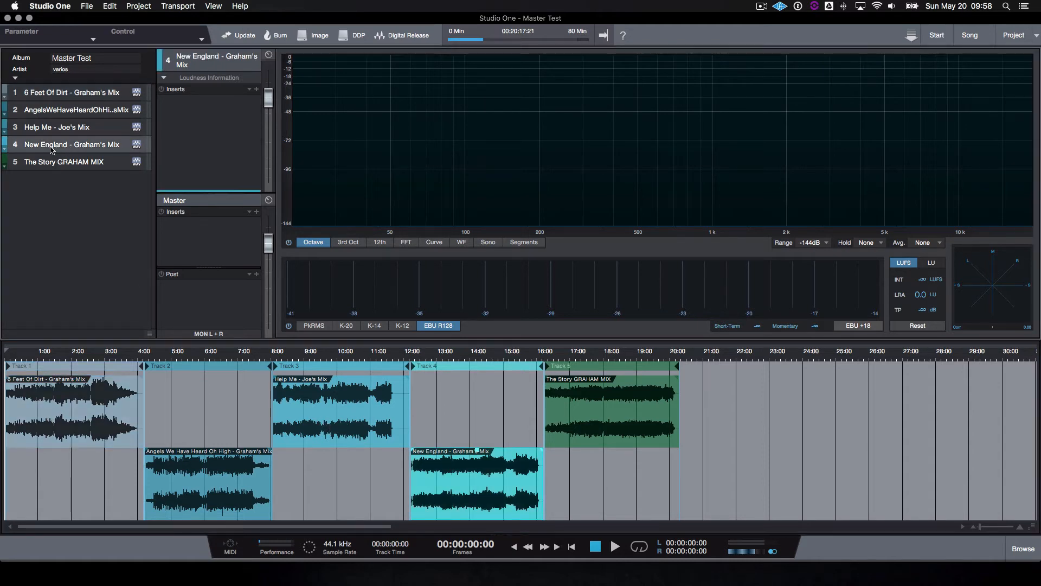
{"action": "left_click_drag", "start_coordinate": [52, 146], "coordinate": [51, 108]}
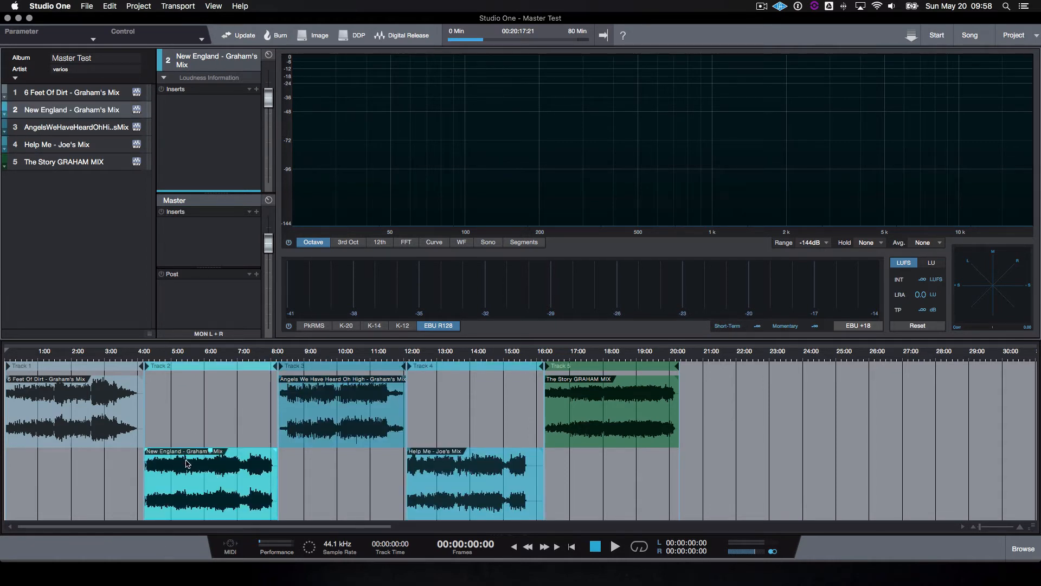
{"action": "left_click", "coordinate": [64, 164]}
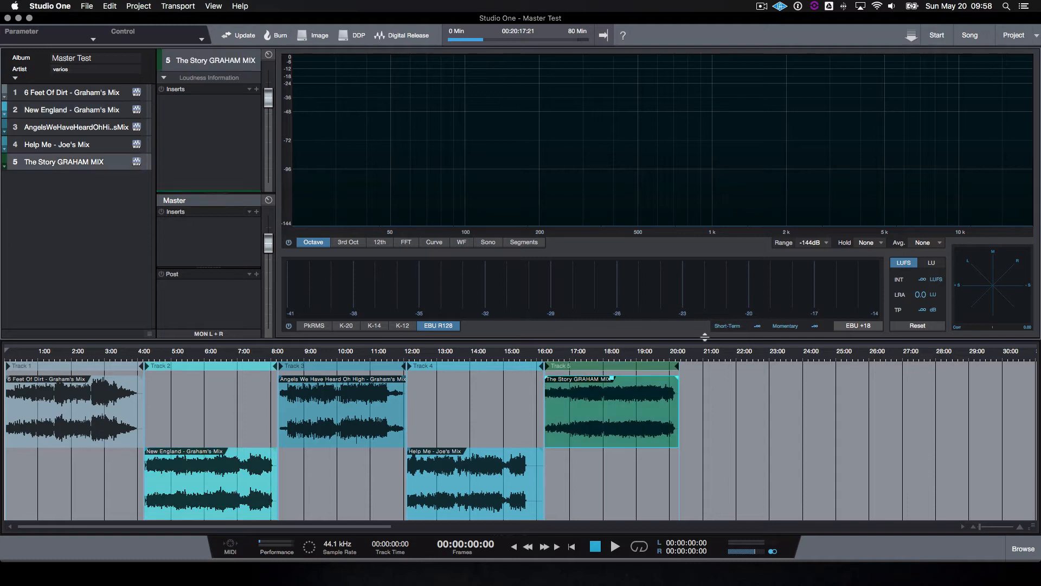
{"action": "left_click_drag", "start_coordinate": [74, 165], "coordinate": [73, 145]}
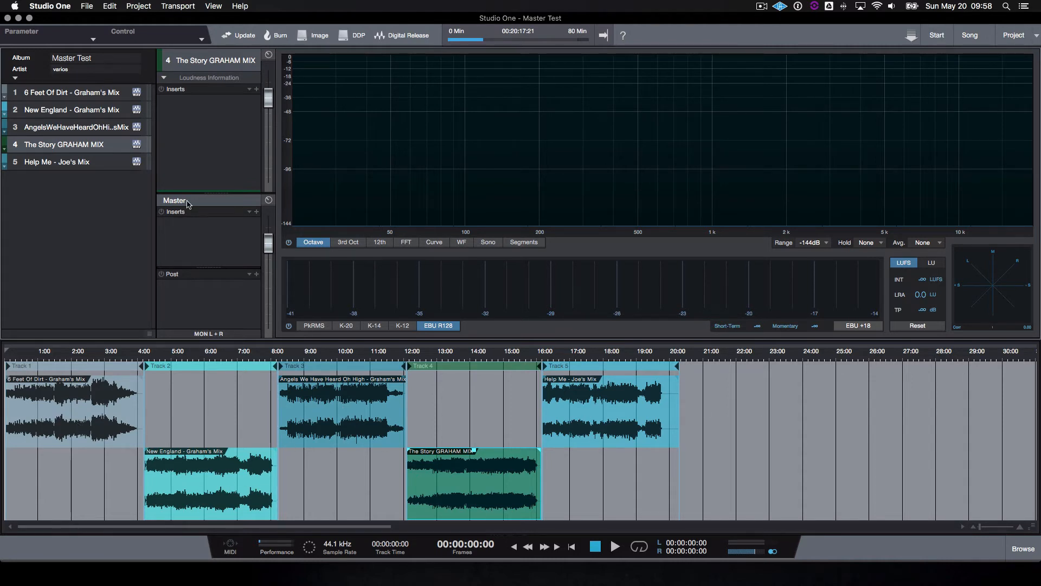
- Recolour the second track teal green, the third track olive green and the fifth track sandy yellow
{"action": "left_click", "coordinate": [6, 107]}
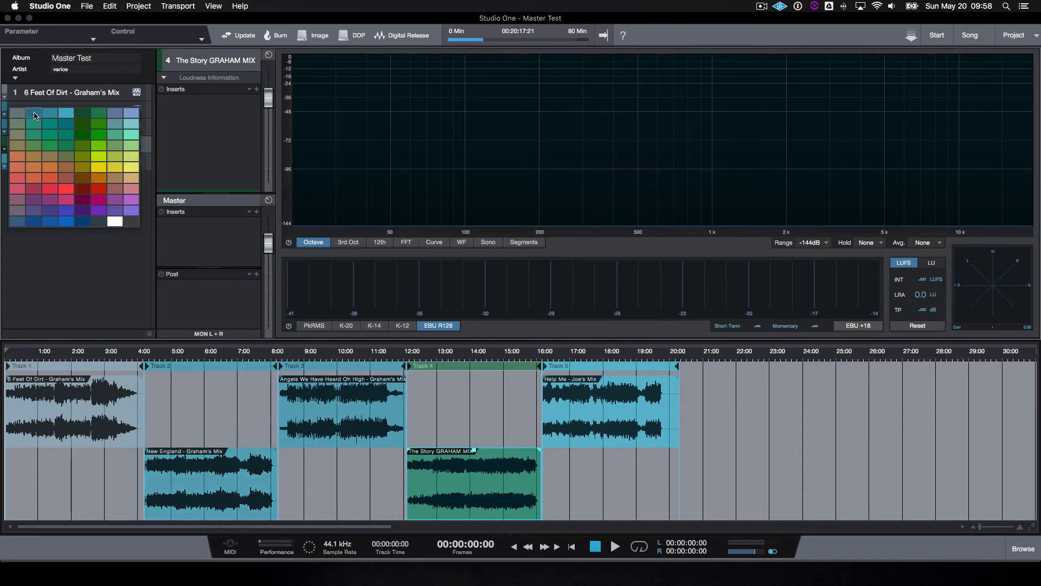
{"action": "left_click", "coordinate": [34, 126]}
{"action": "left_click", "coordinate": [6, 126]}
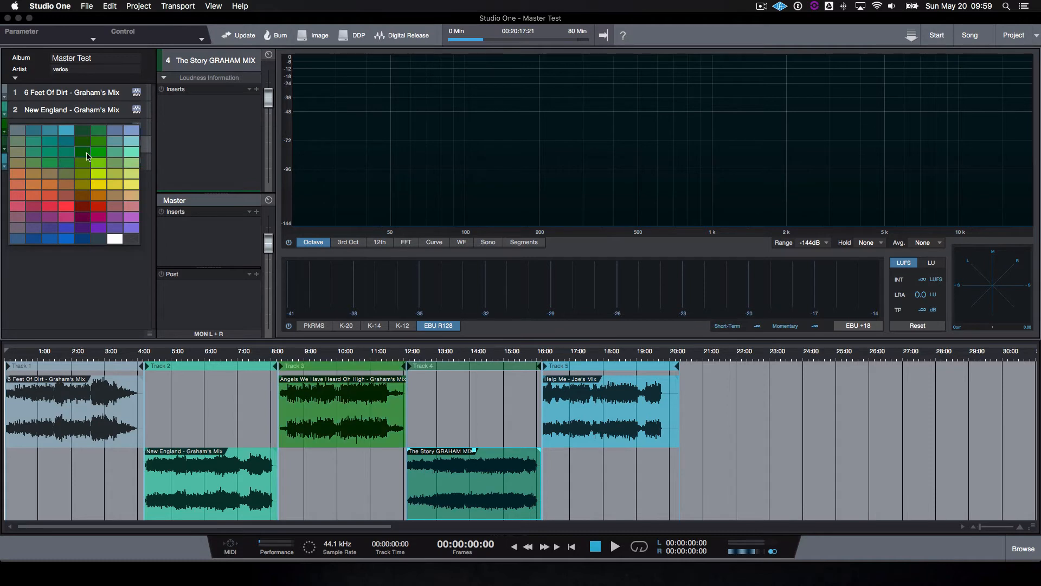
{"action": "left_click", "coordinate": [80, 194]}
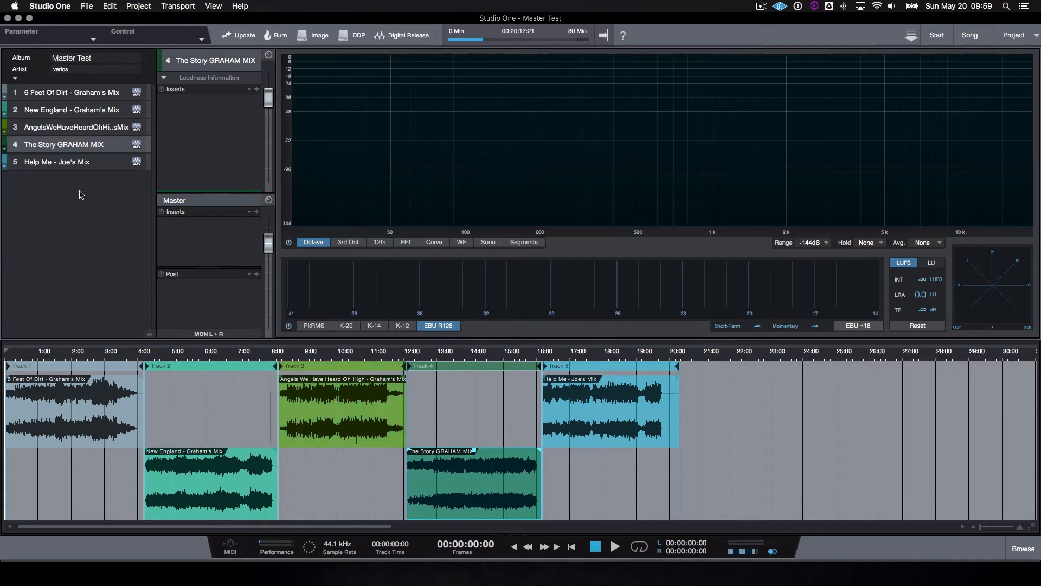
{"action": "left_click", "coordinate": [4, 161]}
{"action": "left_click", "coordinate": [125, 234]}
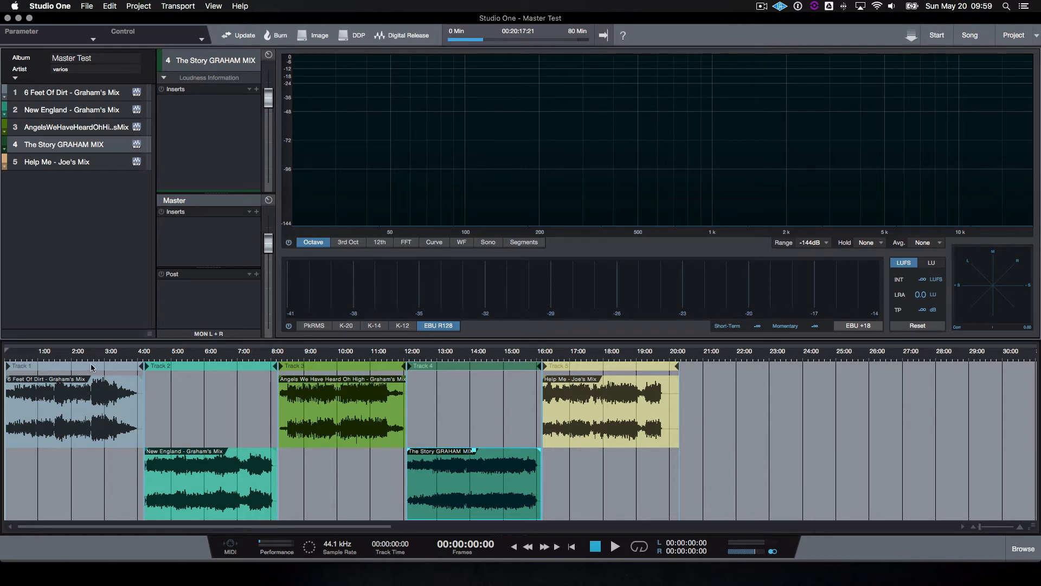
- Trim the first track's audio to end at about 4:00 and give it a short fade-out from about 3:55
{"action": "left_click", "coordinate": [160, 369]}
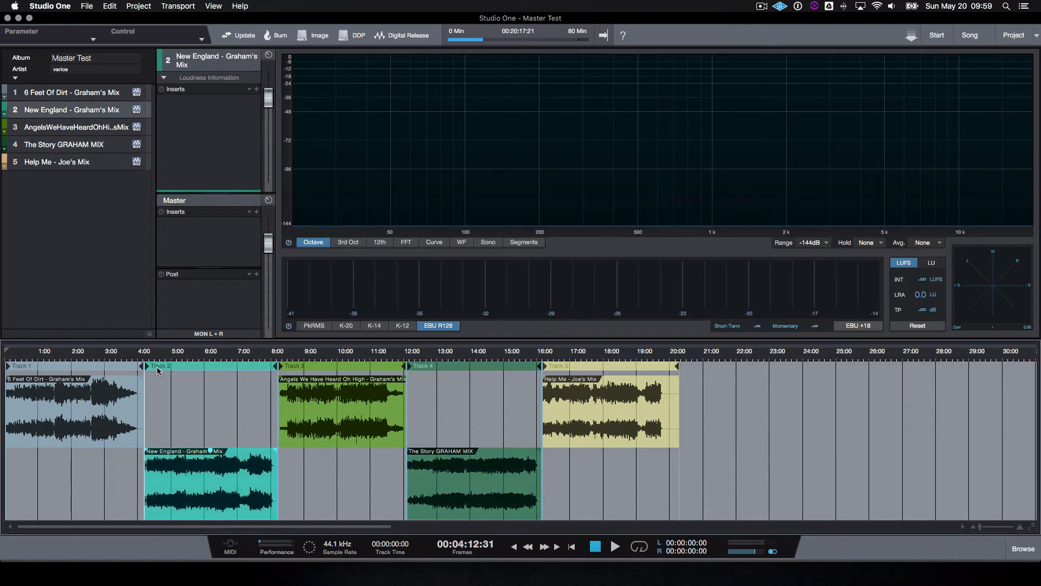
{"action": "key", "text": "e"}
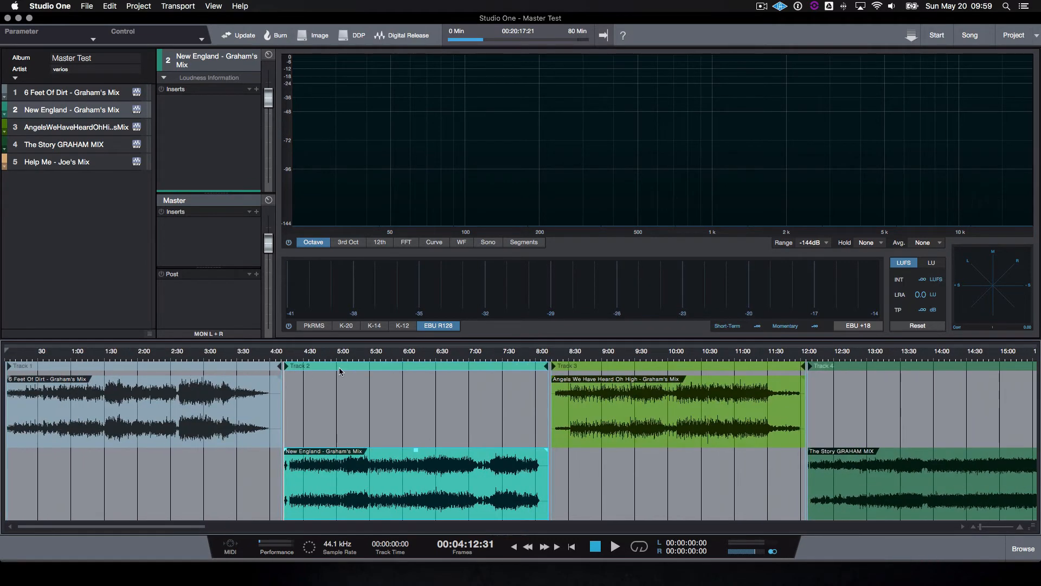
{"action": "left_click_drag", "start_coordinate": [58, 351], "coordinate": [50, 370]}
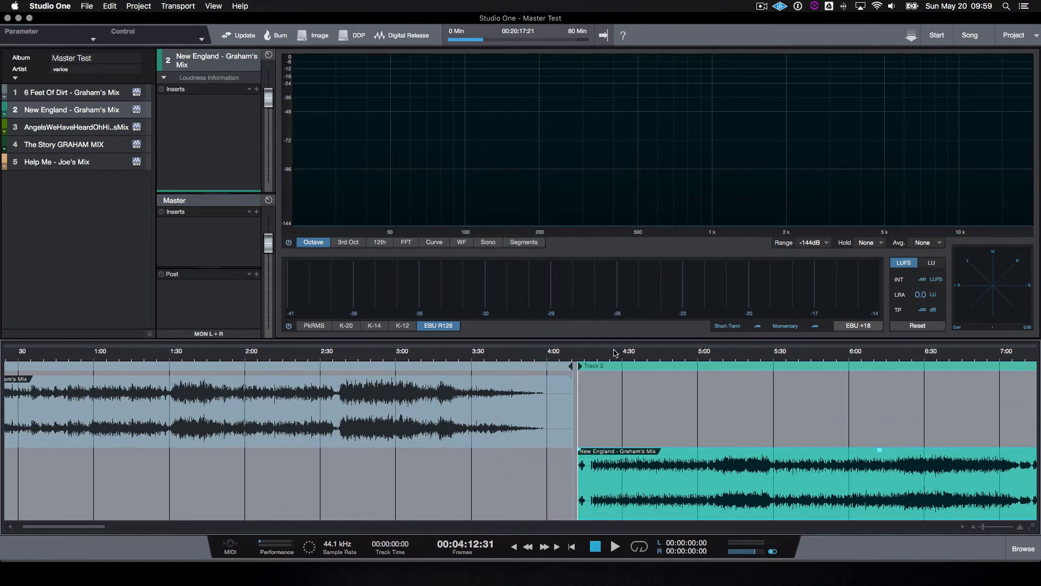
{"action": "left_click_drag", "start_coordinate": [614, 353], "coordinate": [427, 378]}
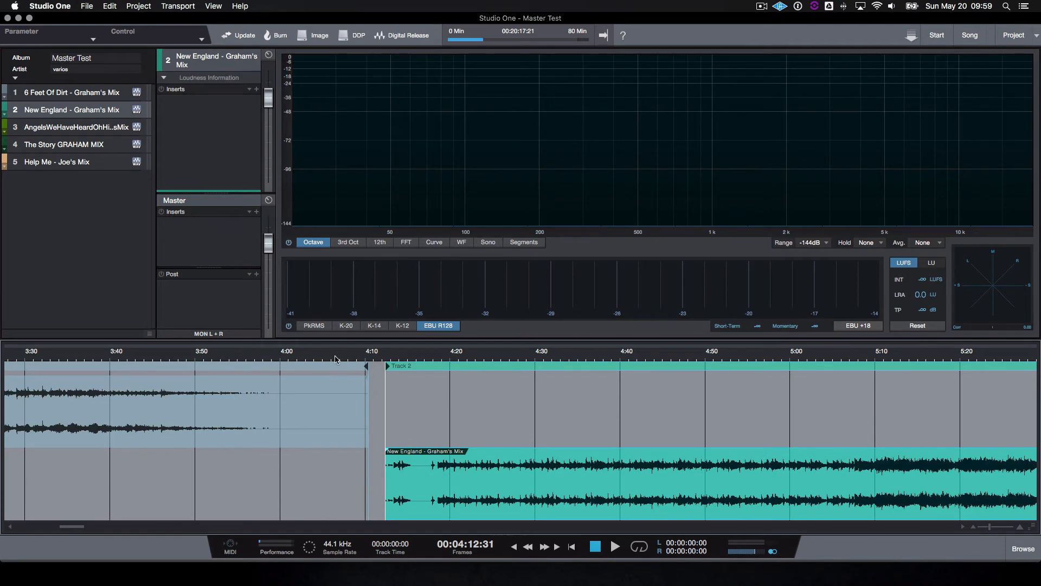
{"action": "left_click_drag", "start_coordinate": [340, 356], "coordinate": [325, 377]}
{"action": "left_click_drag", "start_coordinate": [335, 415], "coordinate": [354, 408]}
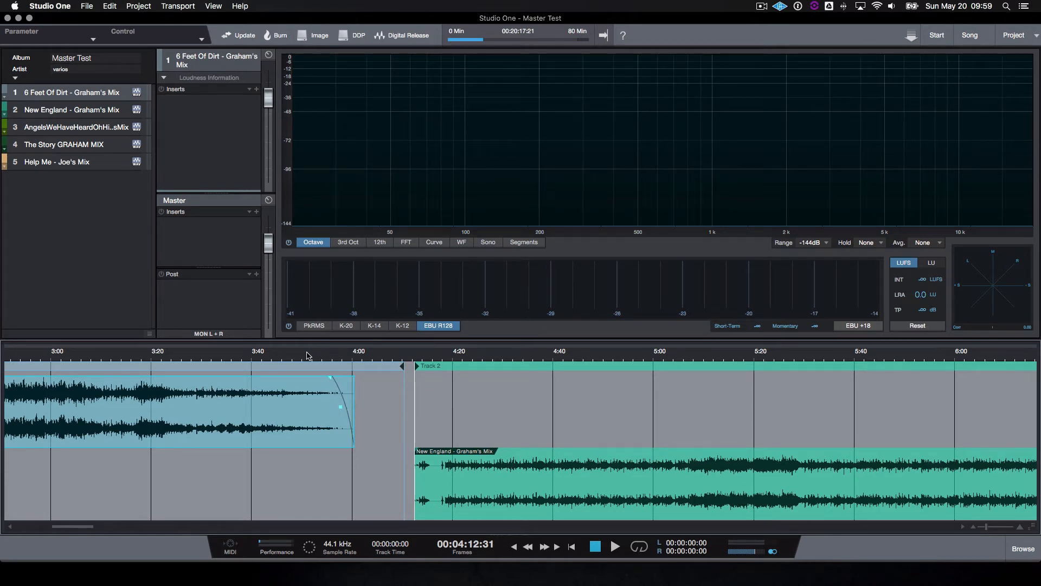
- Play the first track's ending from about 3:43, trying the Curve spectrum view and settling on FFT
{"action": "left_click", "coordinate": [270, 357]}
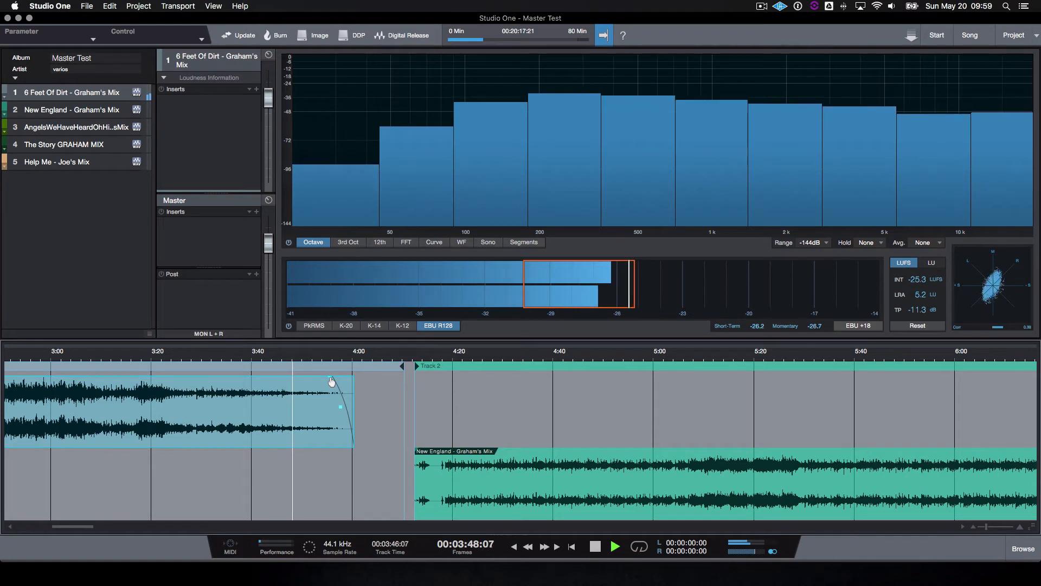
{"action": "left_click", "coordinate": [406, 243]}
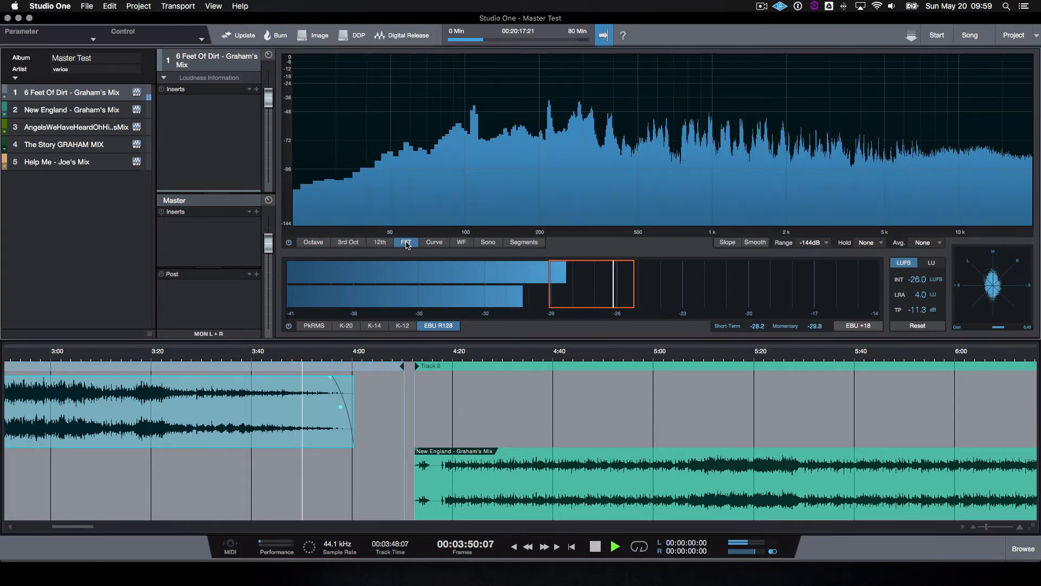
{"action": "left_click", "coordinate": [434, 243]}
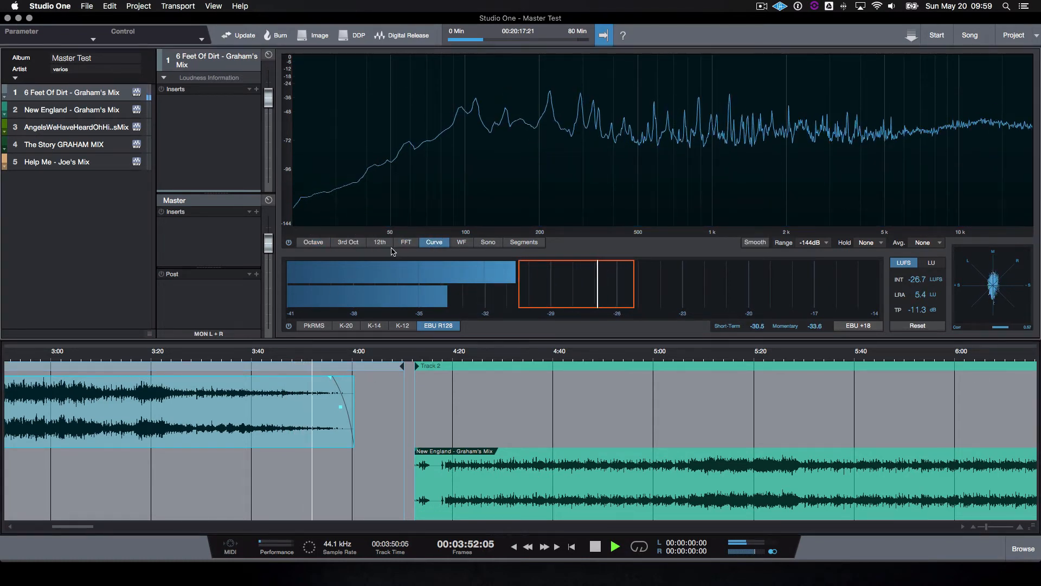
{"action": "left_click", "coordinate": [406, 242]}
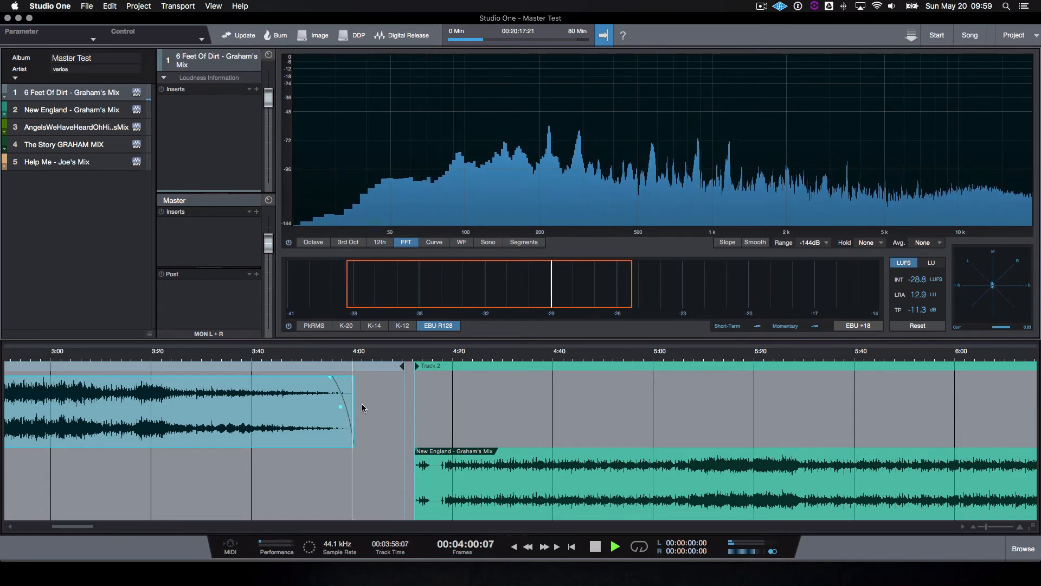
- Stop playback, extend the first track's fade-out to start at about 3:42, and adjust its fade curve
{"action": "key", "text": "space"}
{"action": "left_click_drag", "start_coordinate": [328, 378], "coordinate": [263, 378]}
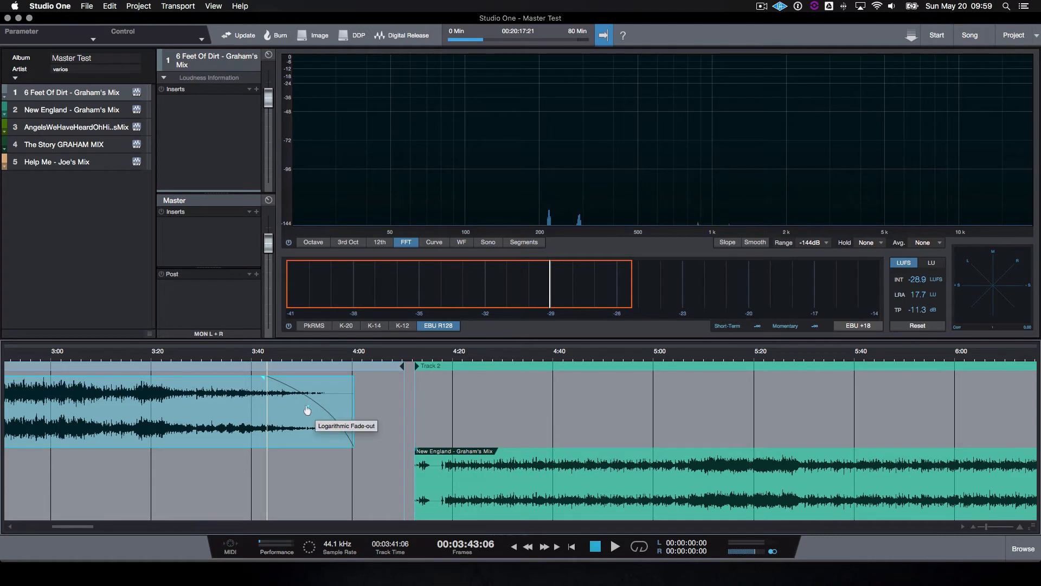
{"action": "left_click_drag", "start_coordinate": [307, 410], "coordinate": [309, 410]}
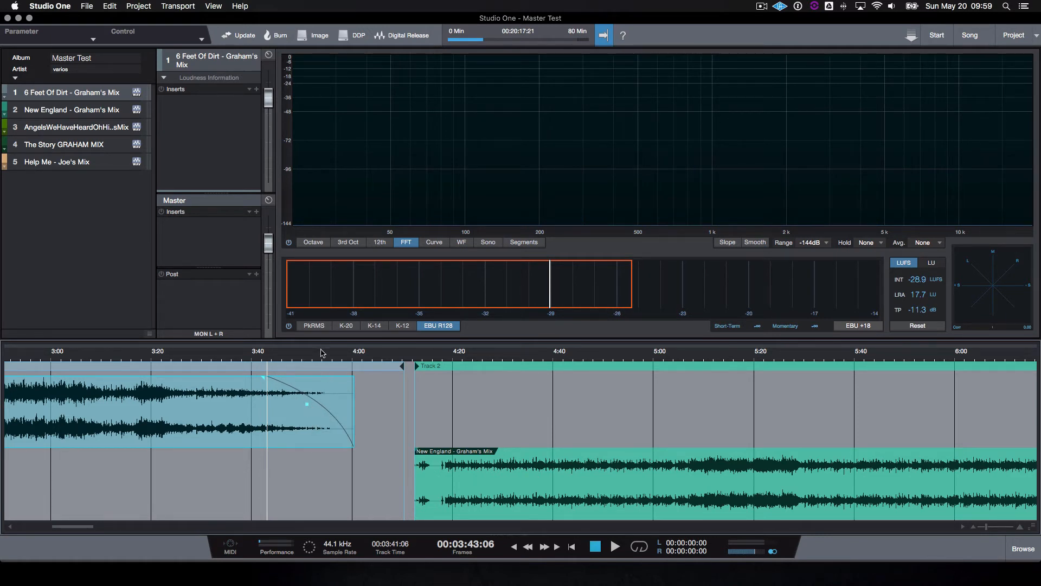
- Add a fade-in about 0.4 s long at the start of the first track and play the opening
{"action": "left_click_drag", "start_coordinate": [273, 356], "coordinate": [521, 339]}
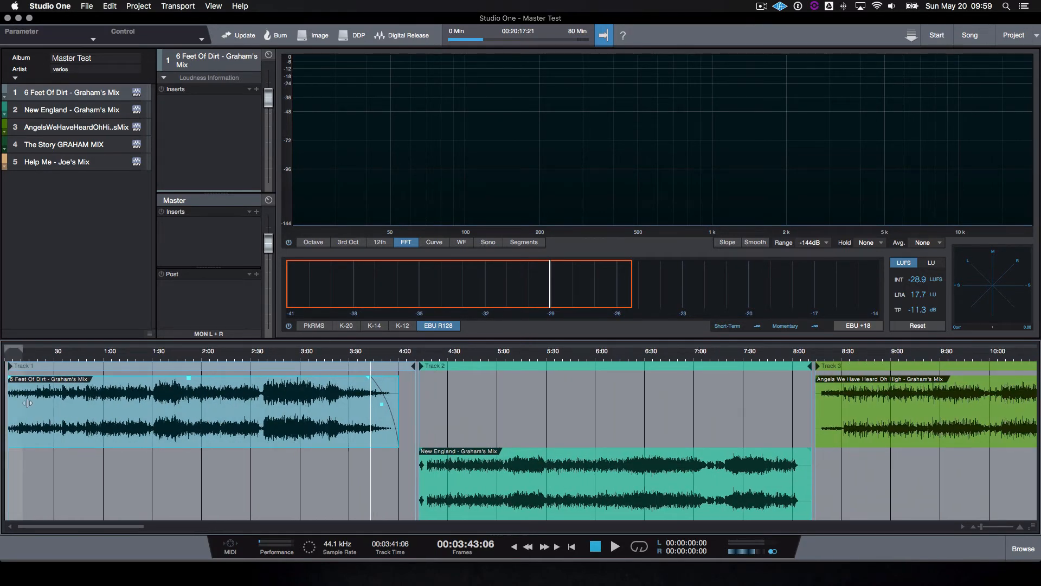
{"action": "left_click_drag", "start_coordinate": [19, 358], "coordinate": [364, 422]}
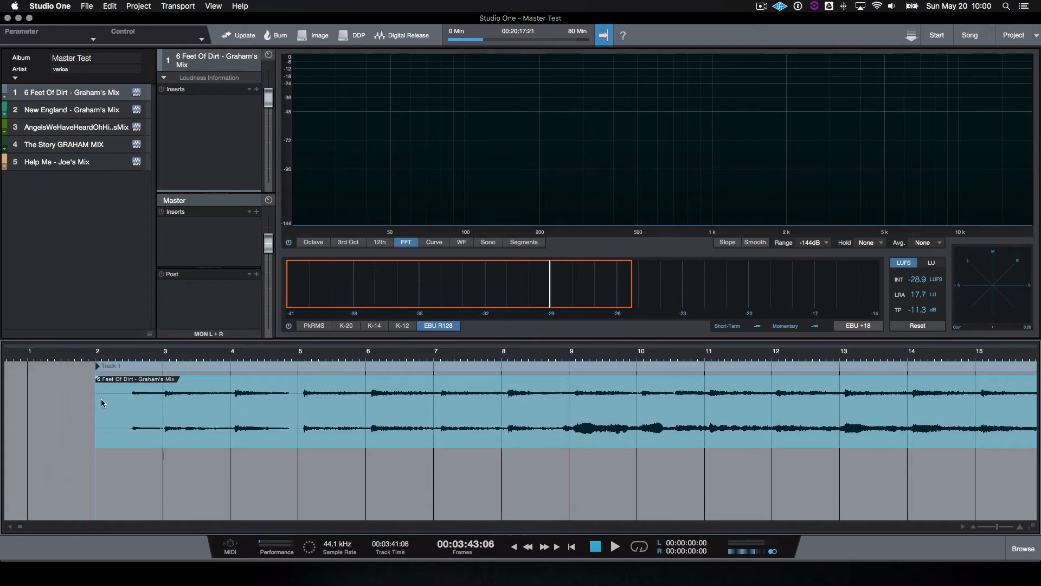
{"action": "left_click", "coordinate": [98, 354]}
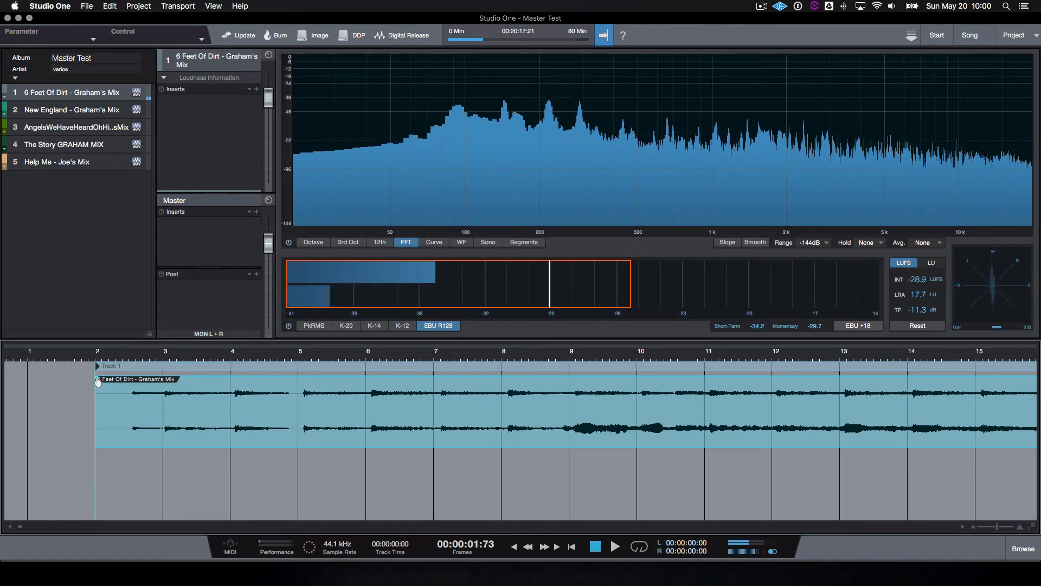
{"action": "left_click_drag", "start_coordinate": [98, 382], "coordinate": [111, 407]}
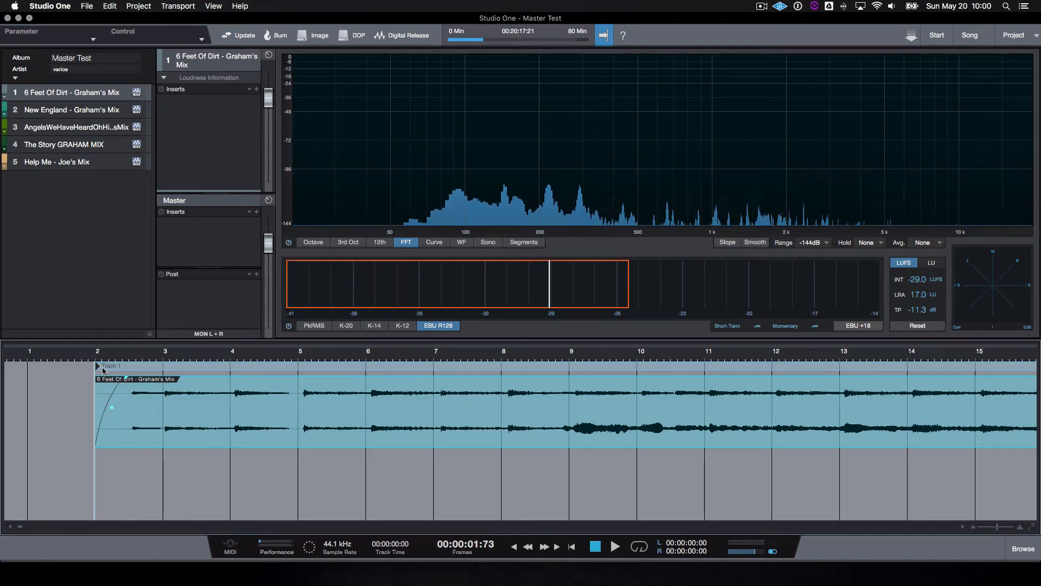
{"action": "left_click", "coordinate": [94, 357]}
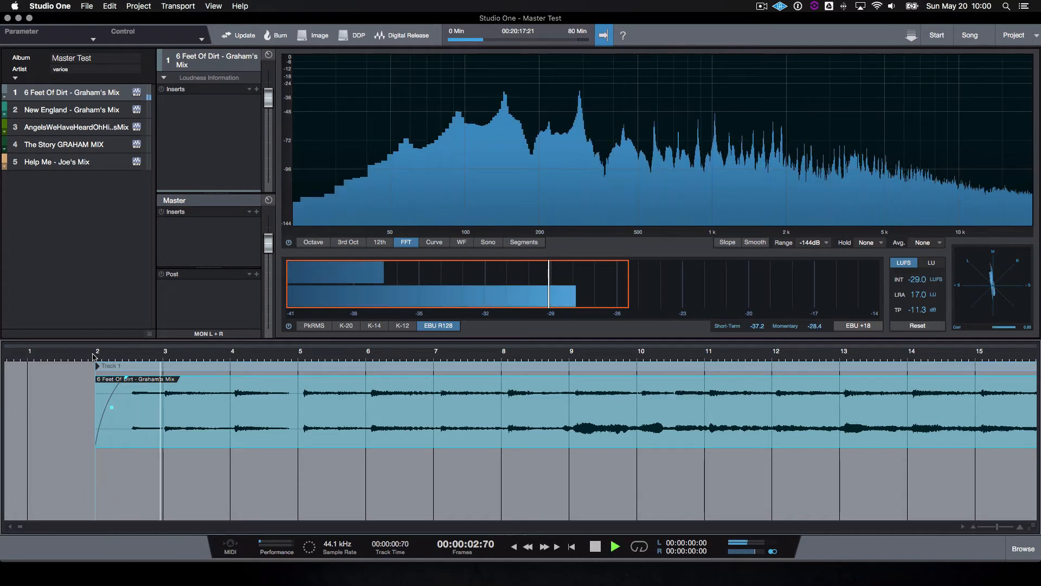
{"action": "key", "text": "space"}
- Reset the first track's markers to its content, closing up the empty space after its audio
{"action": "key", "text": "z"}
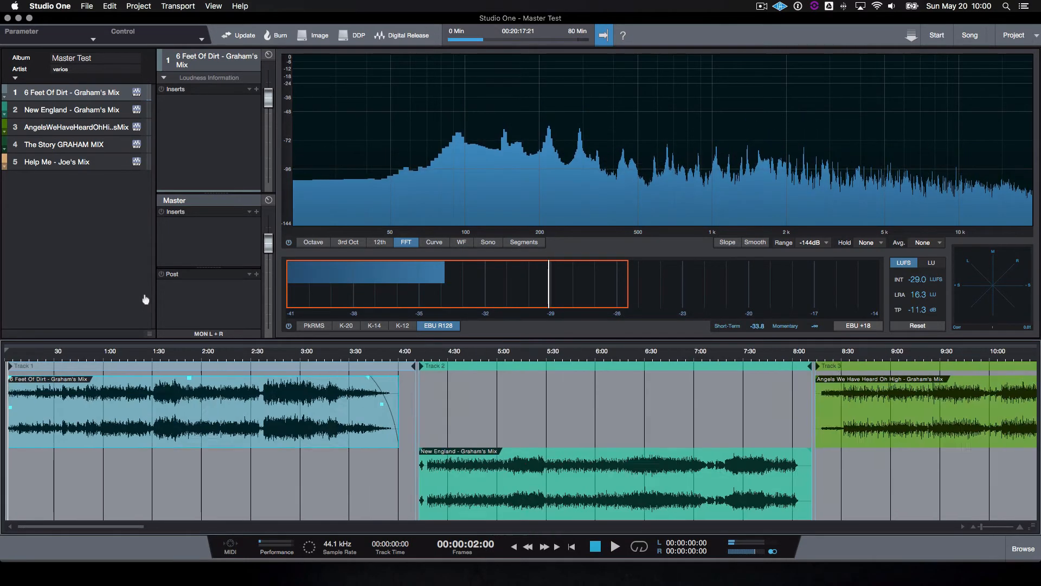
{"action": "left_click_drag", "start_coordinate": [145, 299], "coordinate": [136, 297]}
{"action": "left_click_drag", "start_coordinate": [362, 351], "coordinate": [338, 386]}
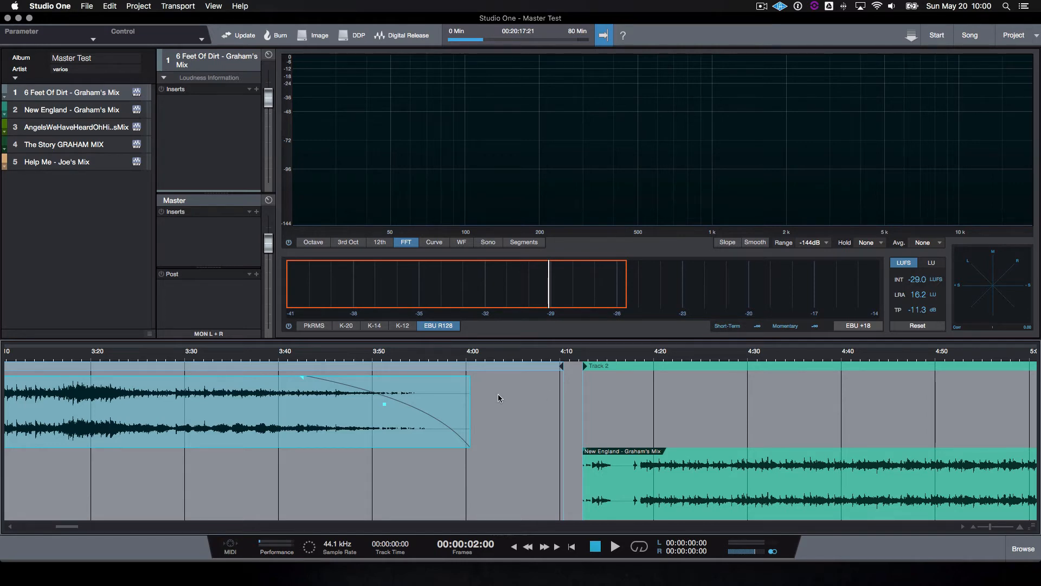
{"action": "left_click_drag", "start_coordinate": [362, 356], "coordinate": [450, 340]}
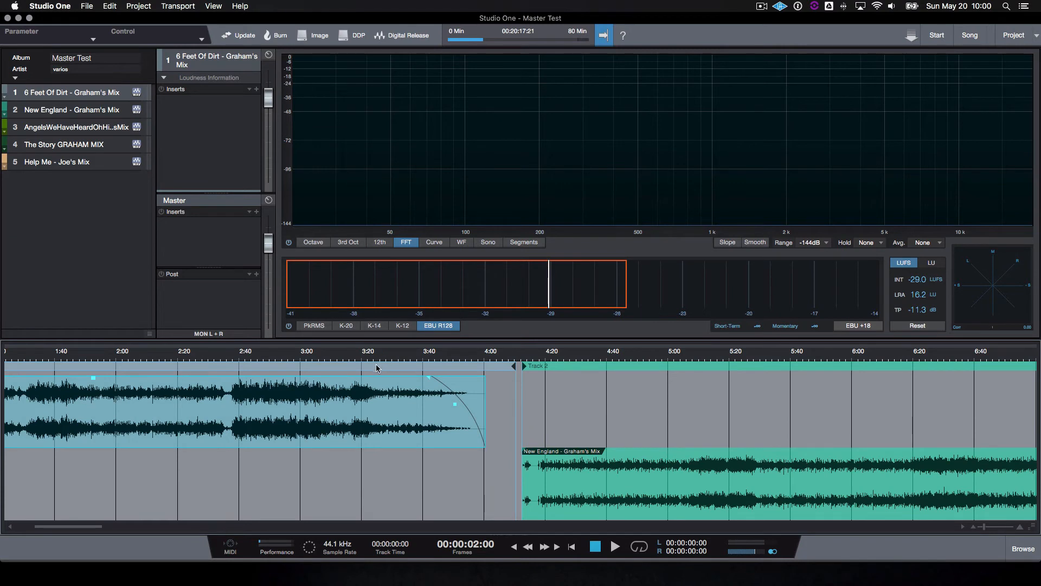
{"action": "right_click", "coordinate": [378, 368]}
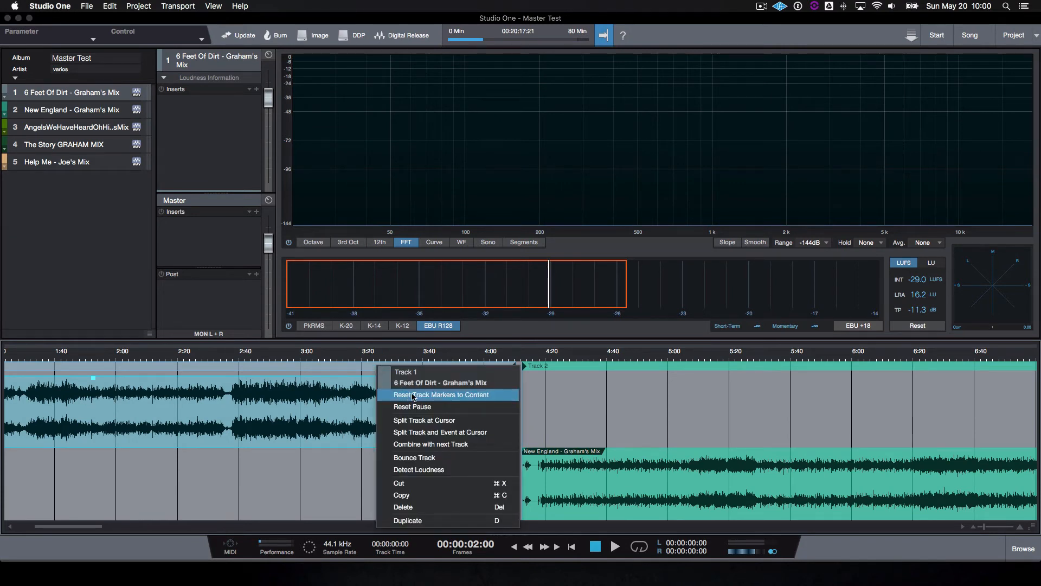
{"action": "left_click", "coordinate": [484, 394]}
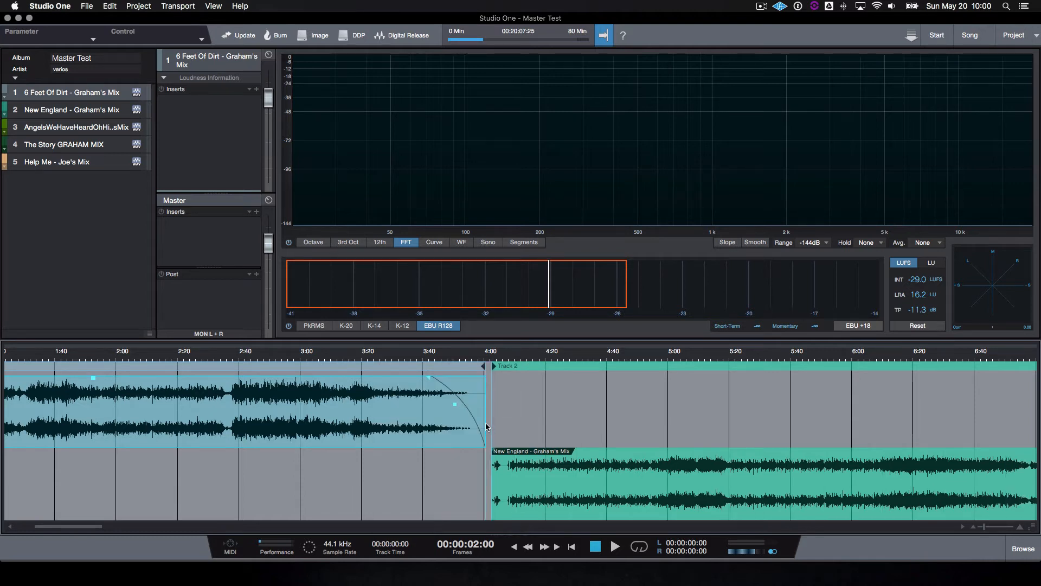
- Shorten the first track to end at about 3:09 and reset its markers to content
{"action": "left_click_drag", "start_coordinate": [211, 358], "coordinate": [181, 371]}
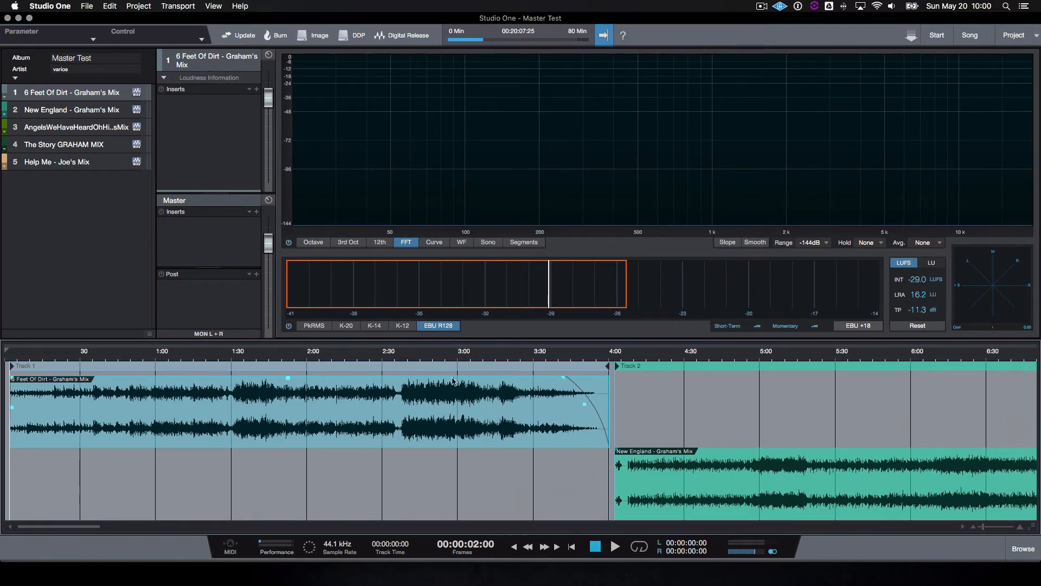
{"action": "left_click_drag", "start_coordinate": [609, 397], "coordinate": [481, 399]}
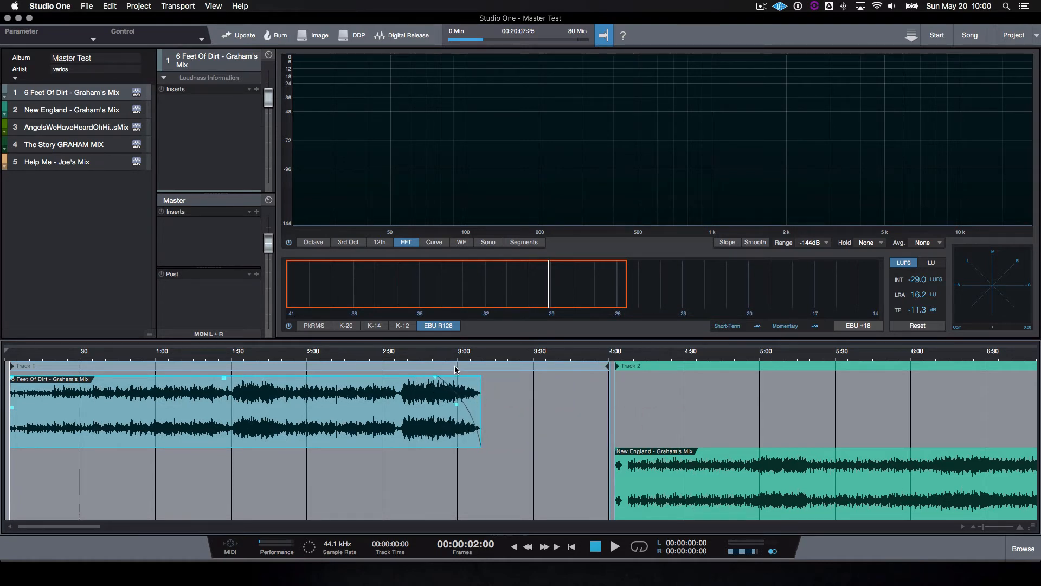
{"action": "right_click", "coordinate": [457, 370]}
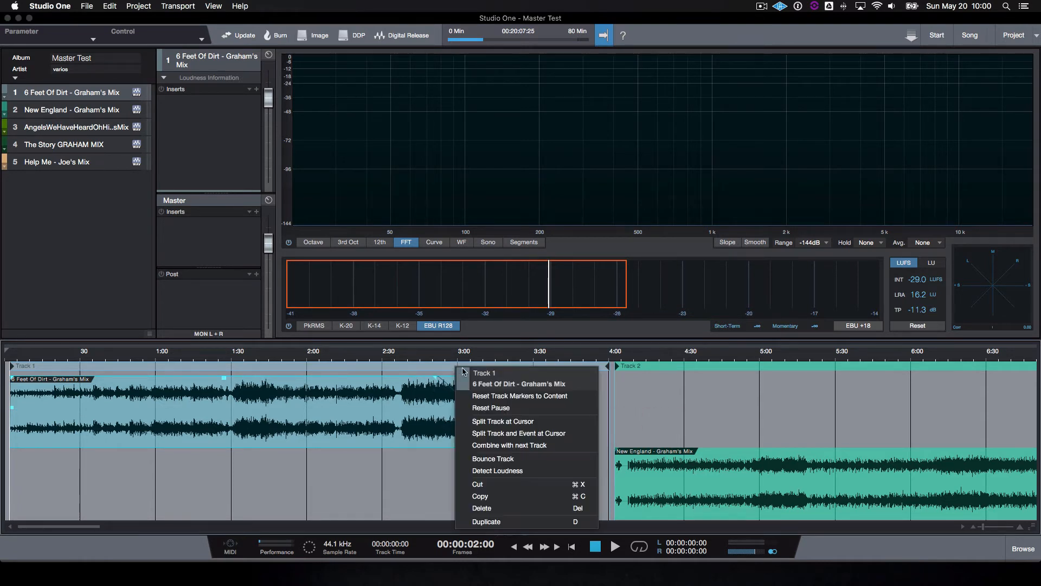
{"action": "left_click", "coordinate": [549, 397]}
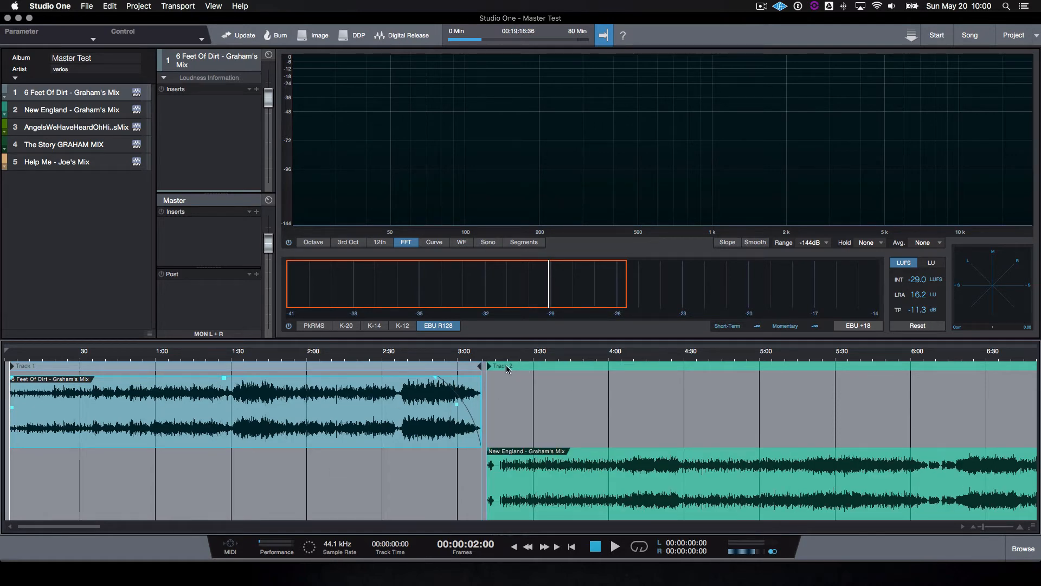
- Shorten the first track's fade-out so that it starts at about 3:04
{"action": "left_click_drag", "start_coordinate": [468, 356], "coordinate": [491, 365]}
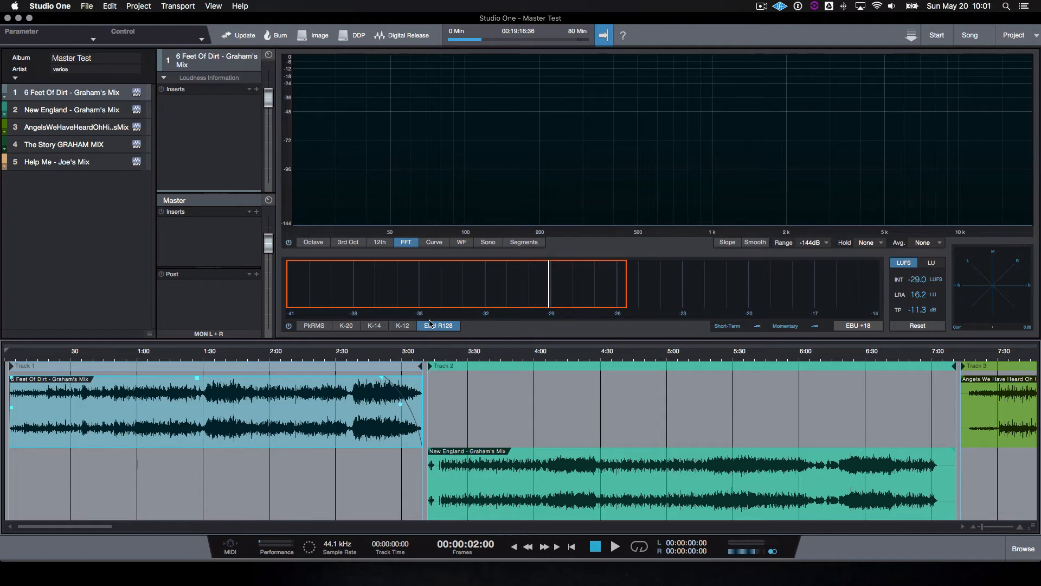
{"action": "left_click_drag", "start_coordinate": [424, 356], "coordinate": [372, 376]}
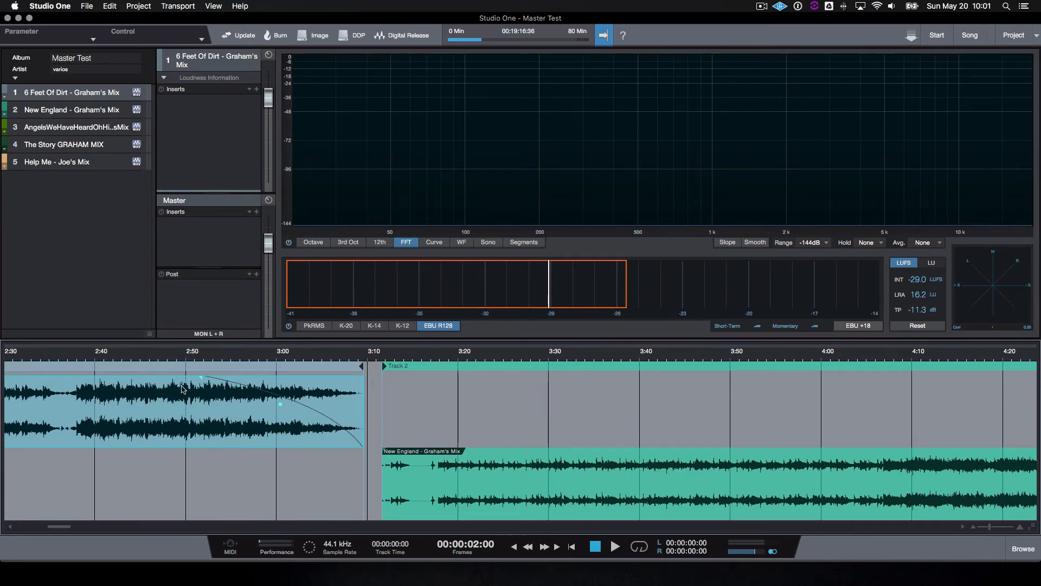
{"action": "left_click_drag", "start_coordinate": [200, 381], "coordinate": [314, 378]}
{"action": "left_click_drag", "start_coordinate": [421, 360], "coordinate": [394, 390]}
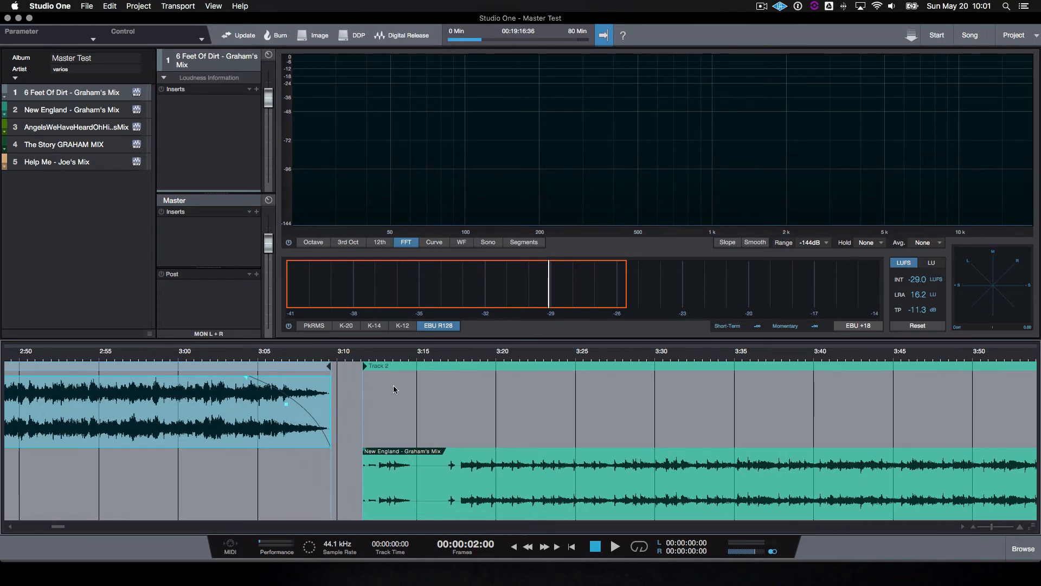
- Move the second track earlier to start at about 3:07, overlapping the first track's ending, and play the transition
{"action": "left_click_drag", "start_coordinate": [499, 485], "coordinate": [438, 486]}
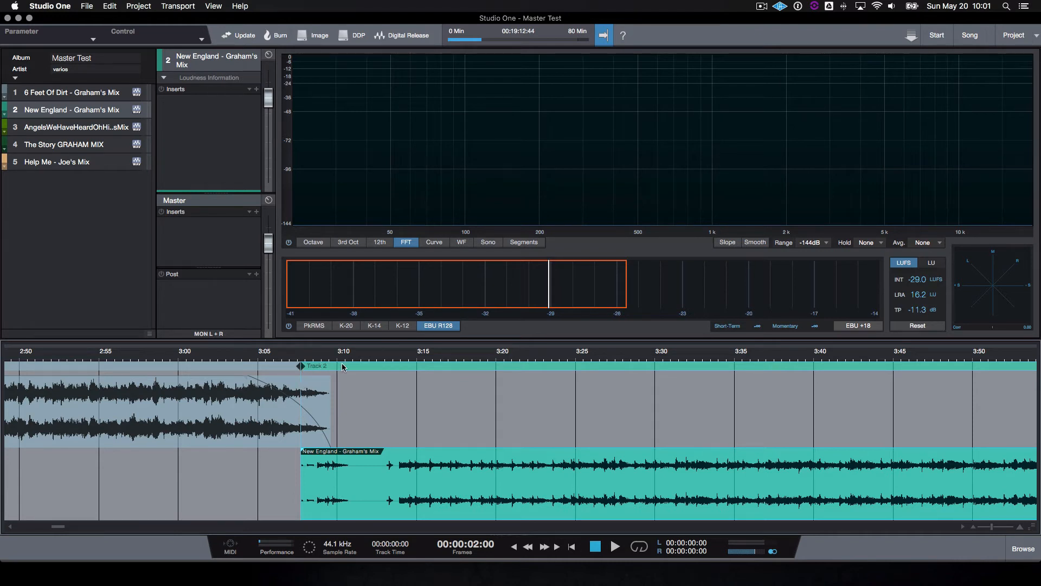
{"action": "left_click_drag", "start_coordinate": [443, 510], "coordinate": [438, 510]}
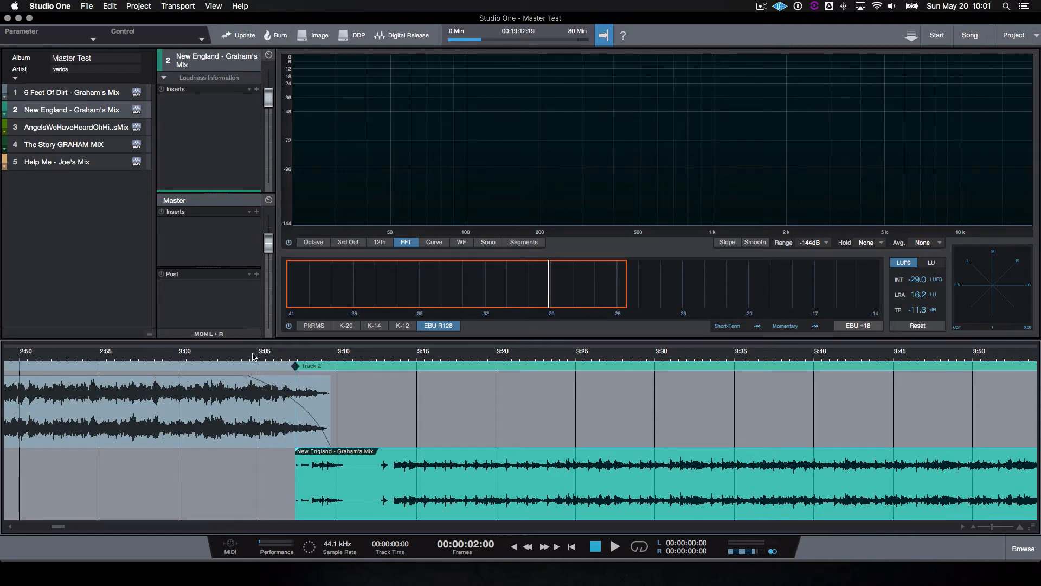
{"action": "key", "text": "space"}
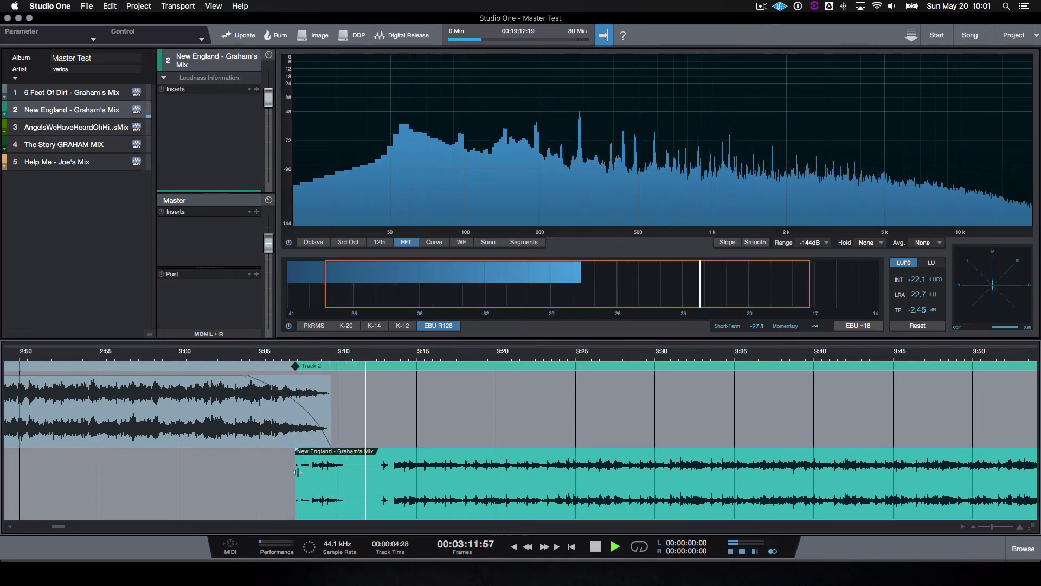
- Trim about 5 s from the second track's start with a short fade-in, and reset its markers to content
{"action": "left_click_drag", "start_coordinate": [296, 472], "coordinate": [378, 490]}
{"action": "key", "text": "space"}
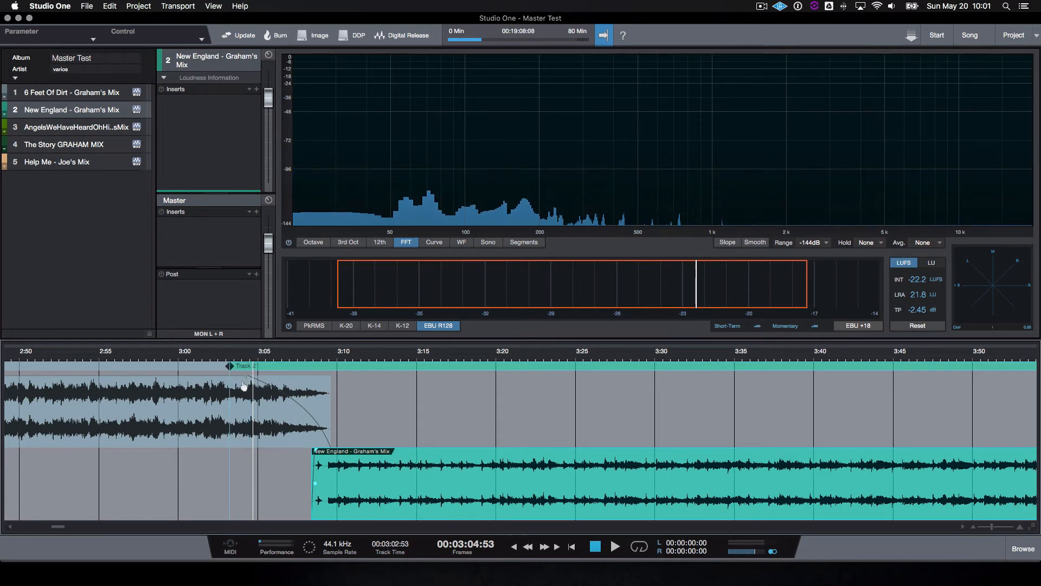
{"action": "right_click", "coordinate": [285, 368]}
{"action": "left_click", "coordinate": [322, 394]}
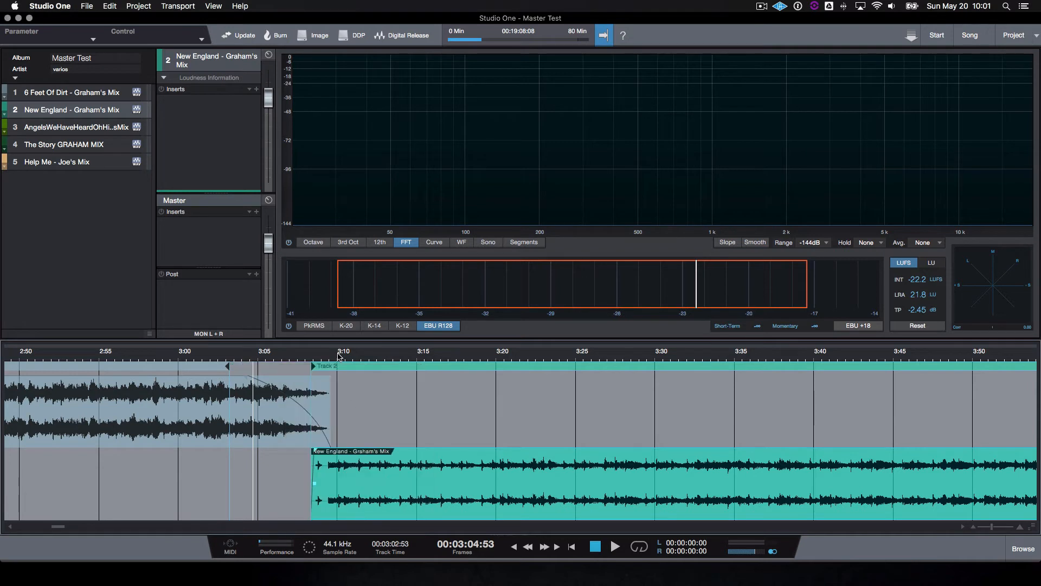
- Reset the first track's markers to its content
{"action": "left_click", "coordinate": [204, 369]}
{"action": "right_click", "coordinate": [203, 369]}
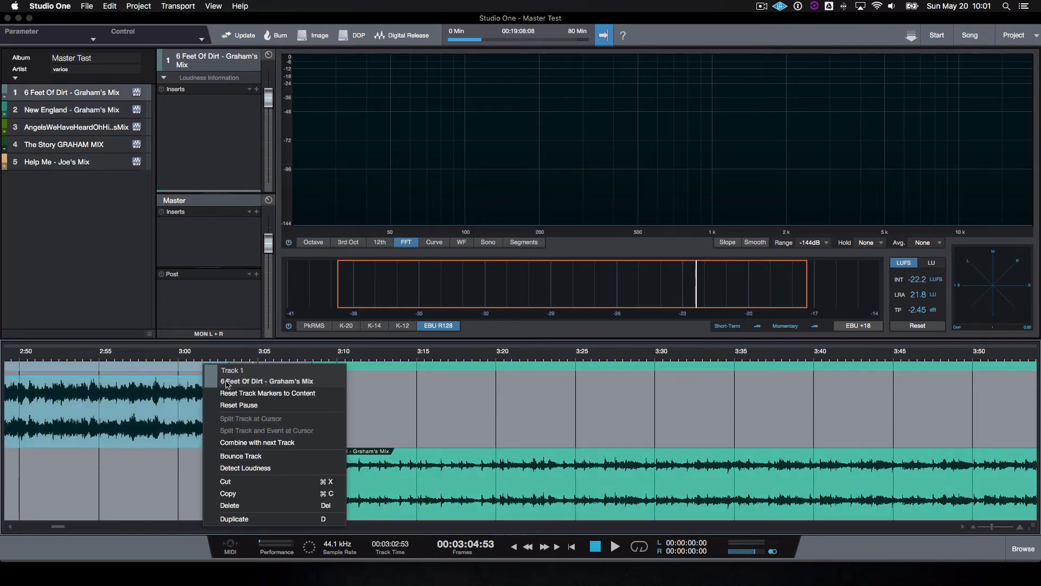
{"action": "left_click", "coordinate": [238, 394]}
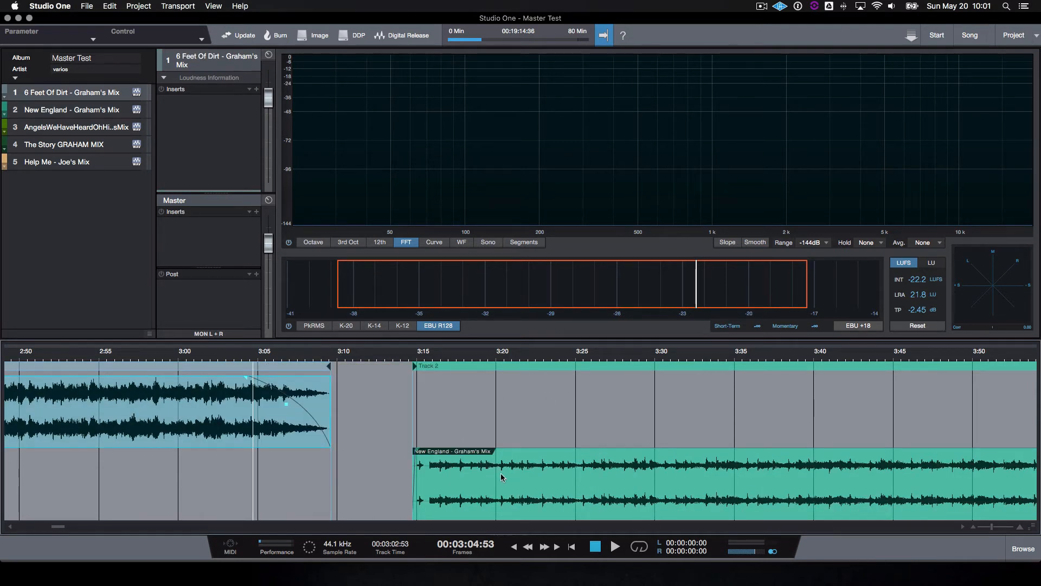
- Overlap the second track with the first track's ending from about 3:08, and set the Track 2 marker at about 3:09
{"action": "left_click_drag", "start_coordinate": [507, 488], "coordinate": [398, 487]}
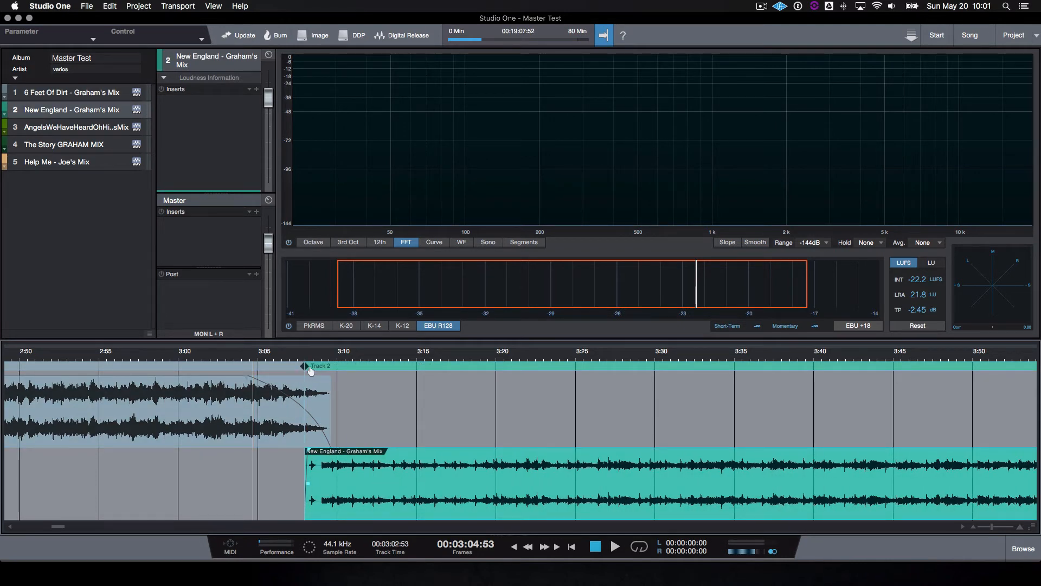
{"action": "left_click_drag", "start_coordinate": [359, 492], "coordinate": [355, 495]}
{"action": "mouse_move", "coordinate": [303, 369]}
{"action": "left_mouse_down"}
{"action": "mouse_move", "coordinate": [276, 369]}
{"action": "mouse_move", "coordinate": [321, 367]}
{"action": "left_mouse_up"}
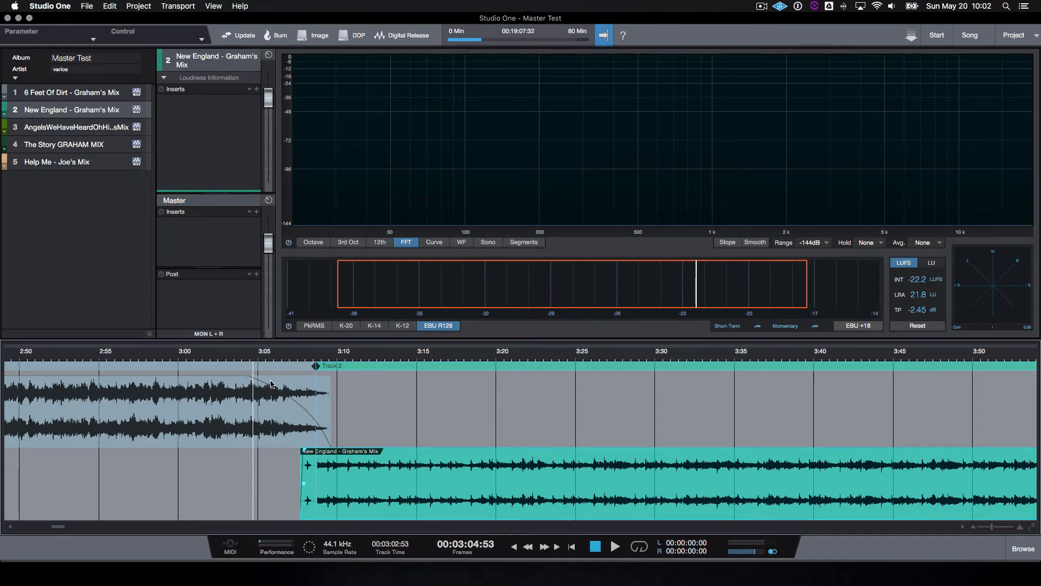
- Play the transition between the first two tracks and examine the Track 2 marker's position against the overlapping audio up close
{"action": "key", "text": "space"}
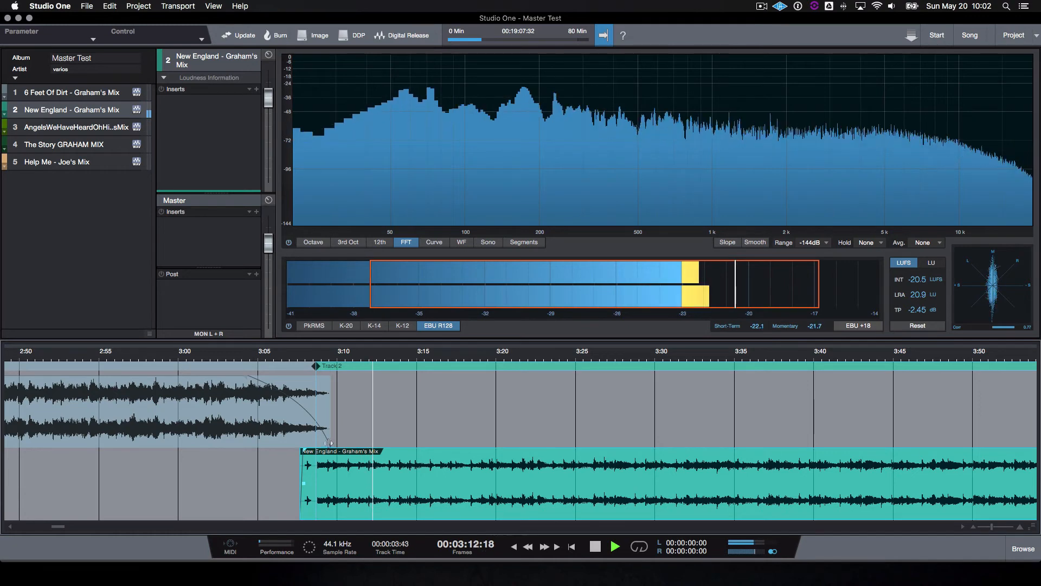
{"action": "key", "text": "space"}
{"action": "mouse_move", "coordinate": [316, 351]}
{"action": "left_mouse_down"}
{"action": "mouse_move", "coordinate": [300, 397]}
{"action": "mouse_move", "coordinate": [344, 368]}
{"action": "left_mouse_up"}
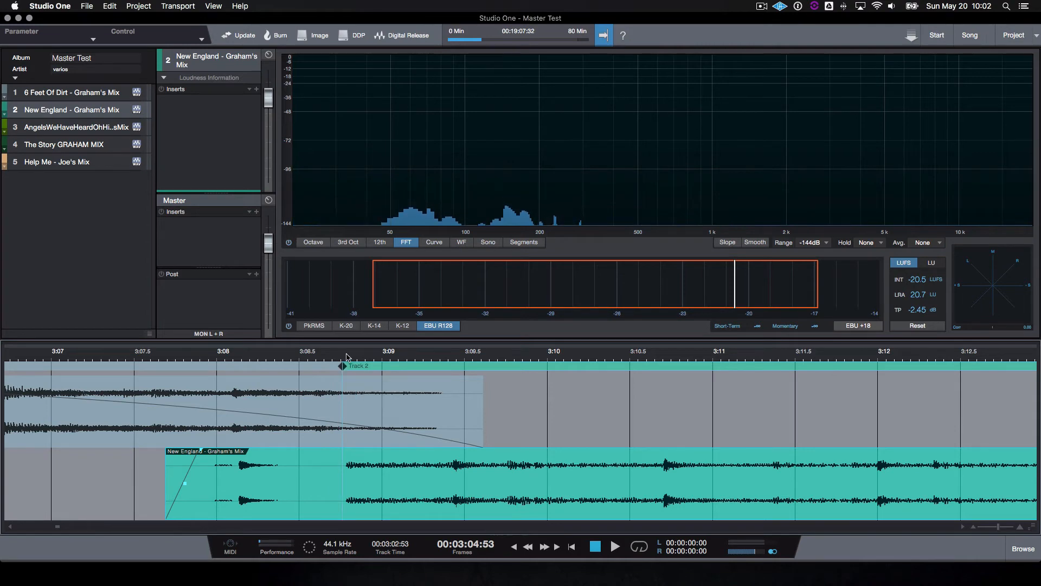
{"action": "key", "text": "w"}
{"action": "key", "text": "w"}
{"action": "key", "text": "w"}
{"action": "key", "text": "w"}
{"action": "key", "text": "w"}
{"action": "key", "text": "w"}
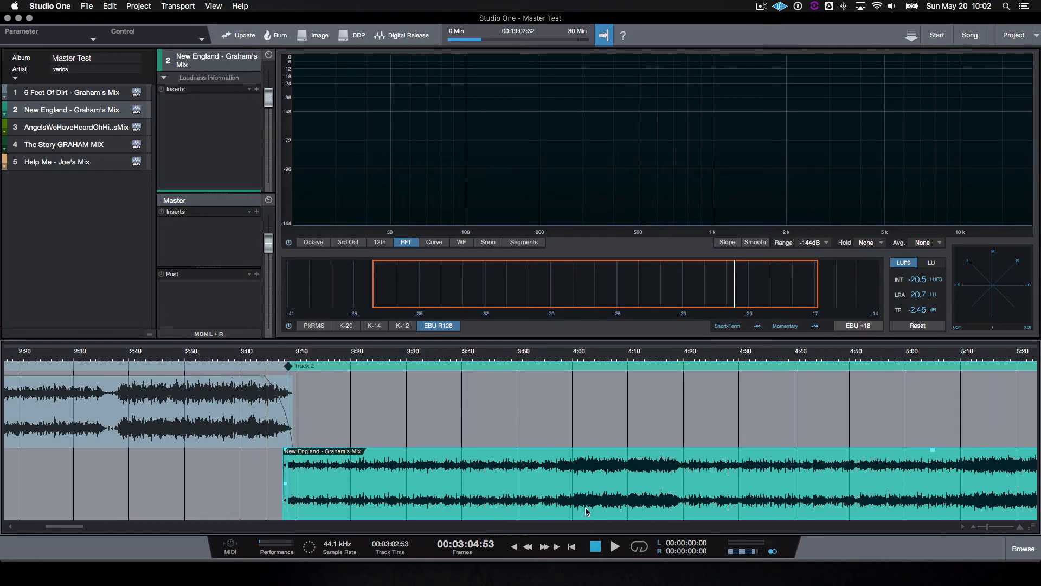
- Play the project from the first track, skip to the second track's marker and back, and stop playback
{"action": "left_click", "coordinate": [57, 127]}
{"action": "left_click", "coordinate": [61, 113]}
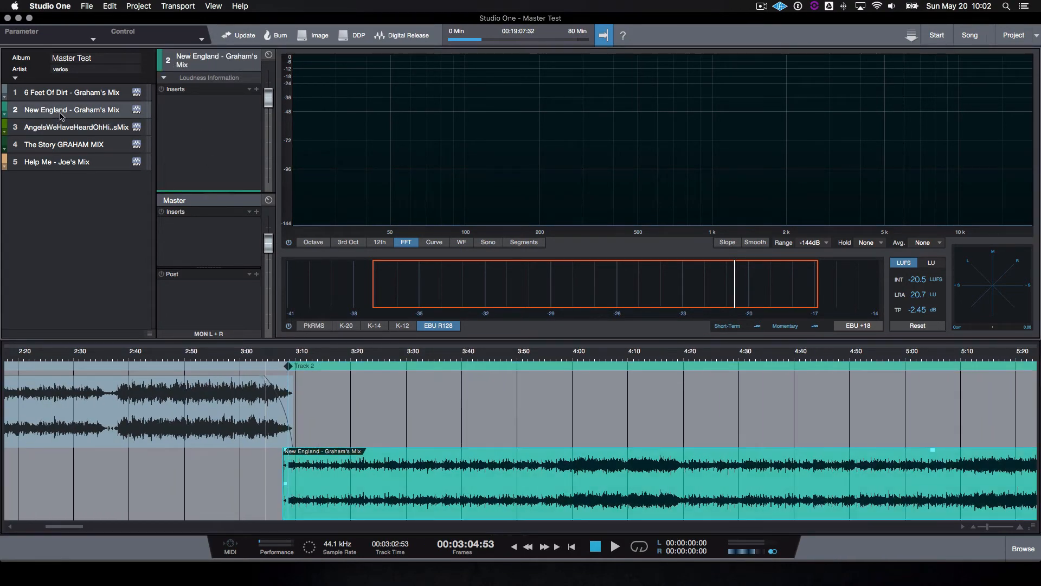
{"action": "left_click", "coordinate": [513, 548]}
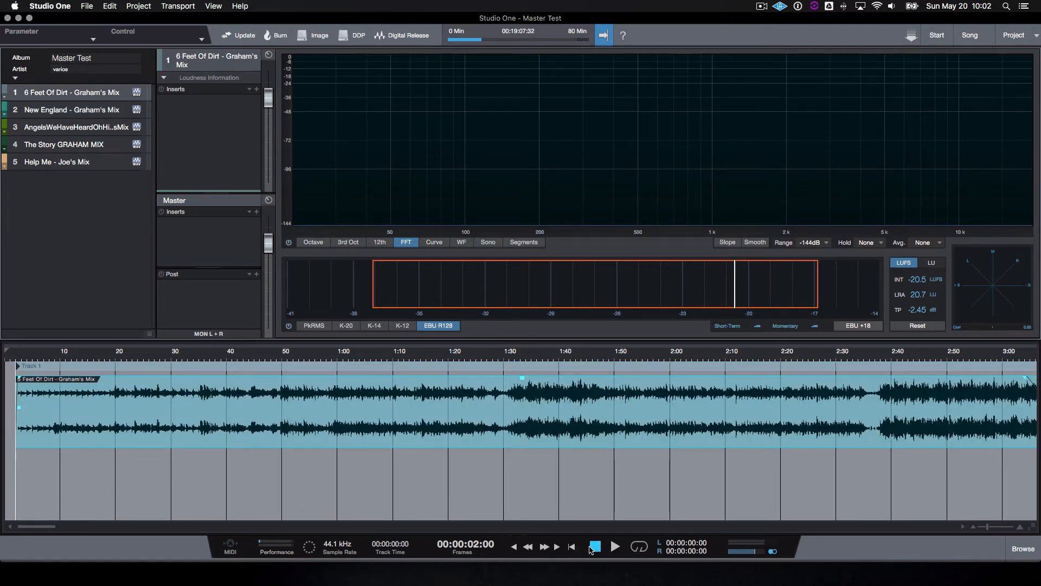
{"action": "left_click", "coordinate": [615, 548]}
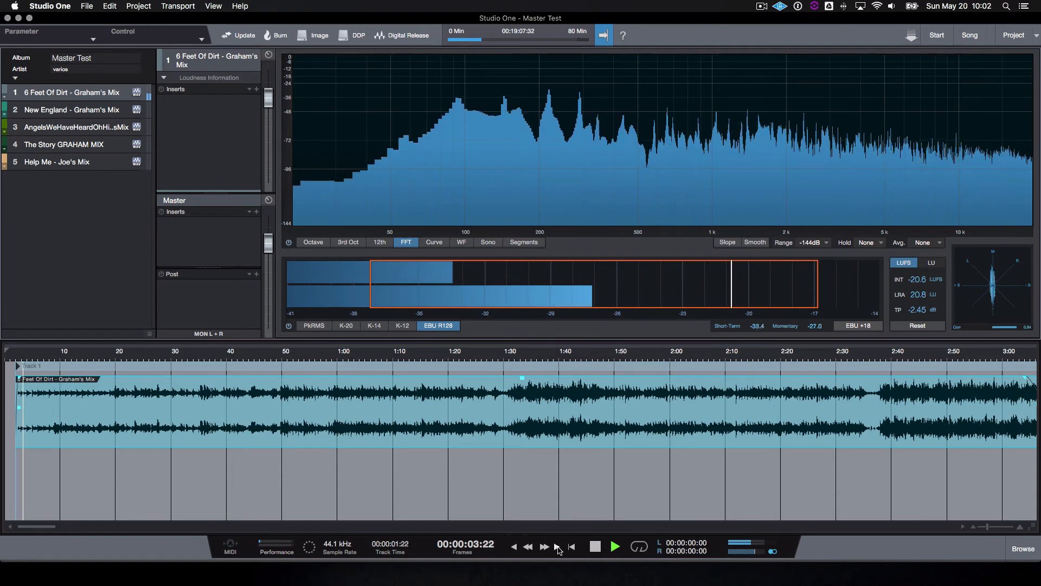
{"action": "left_click", "coordinate": [557, 548]}
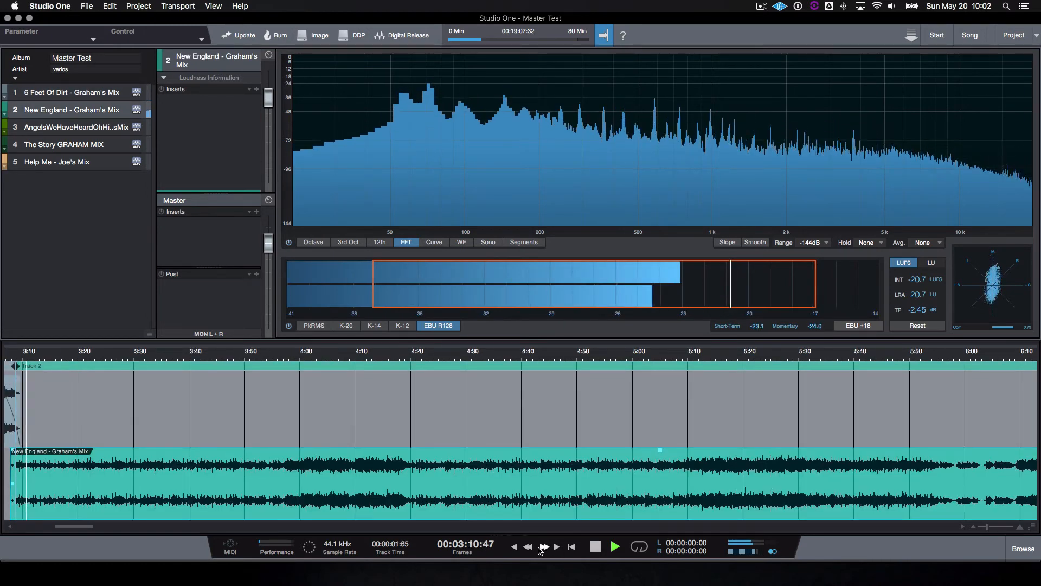
{"action": "left_click", "coordinate": [515, 547]}
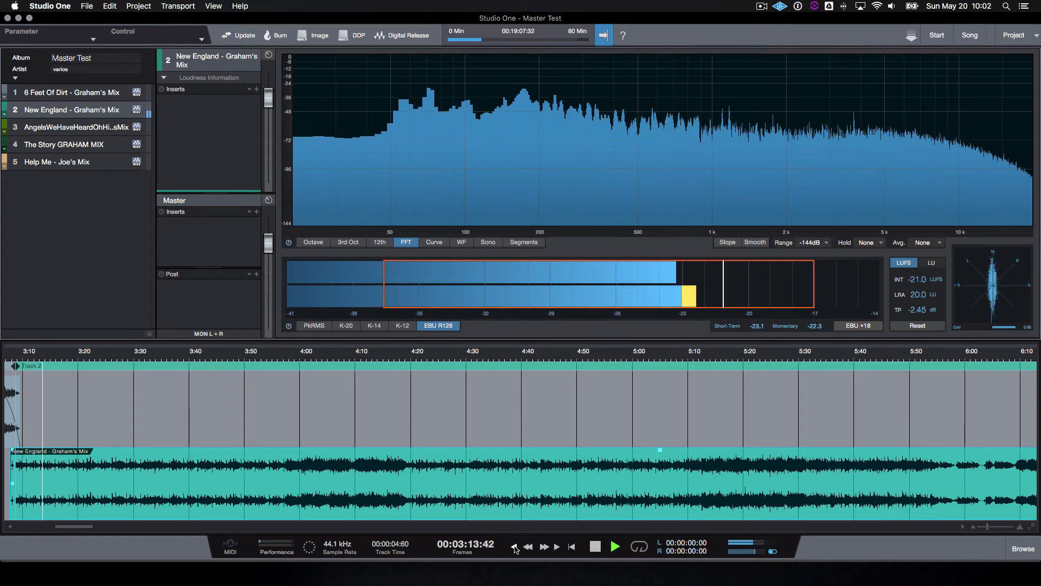
{"action": "left_click", "coordinate": [516, 549]}
{"action": "key", "text": "space"}
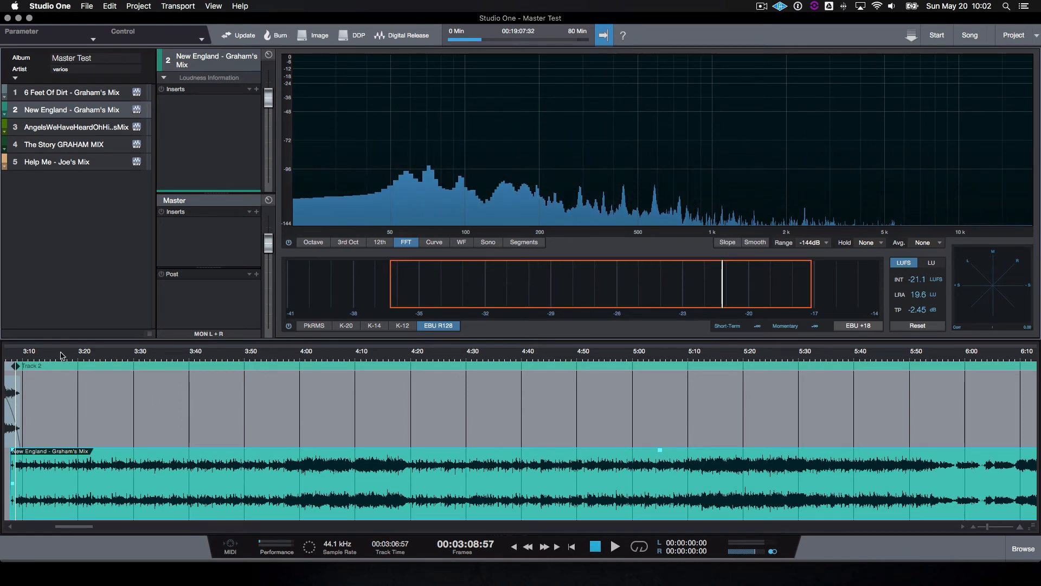
- Move the third track earlier to overlap the second track's ending, starting at about 6:53
{"action": "left_click_drag", "start_coordinate": [53, 355], "coordinate": [308, 367]}
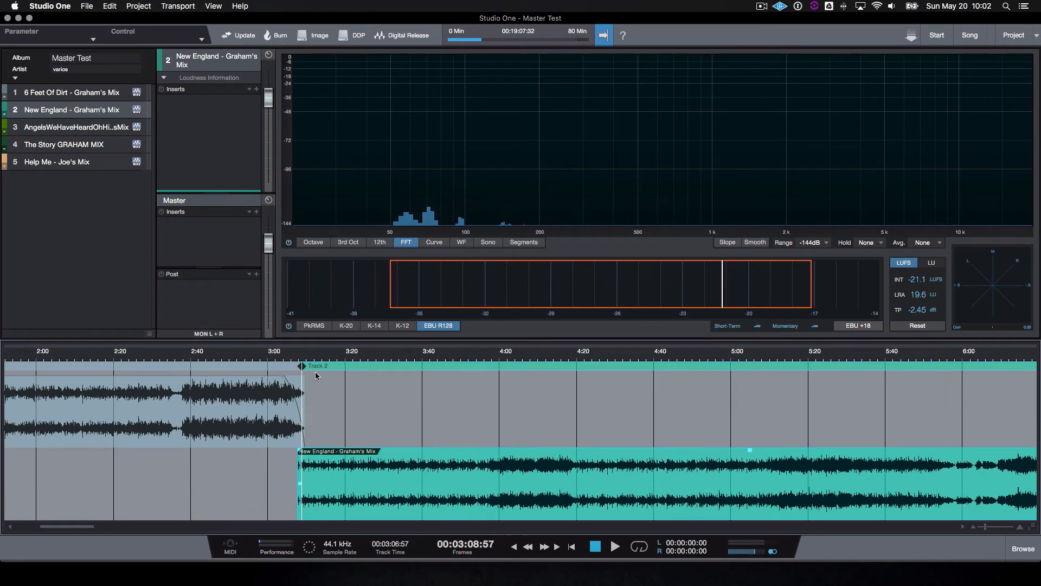
{"action": "left_click_drag", "start_coordinate": [352, 355], "coordinate": [342, 338]}
{"action": "left_click_drag", "start_coordinate": [273, 356], "coordinate": [333, 424]}
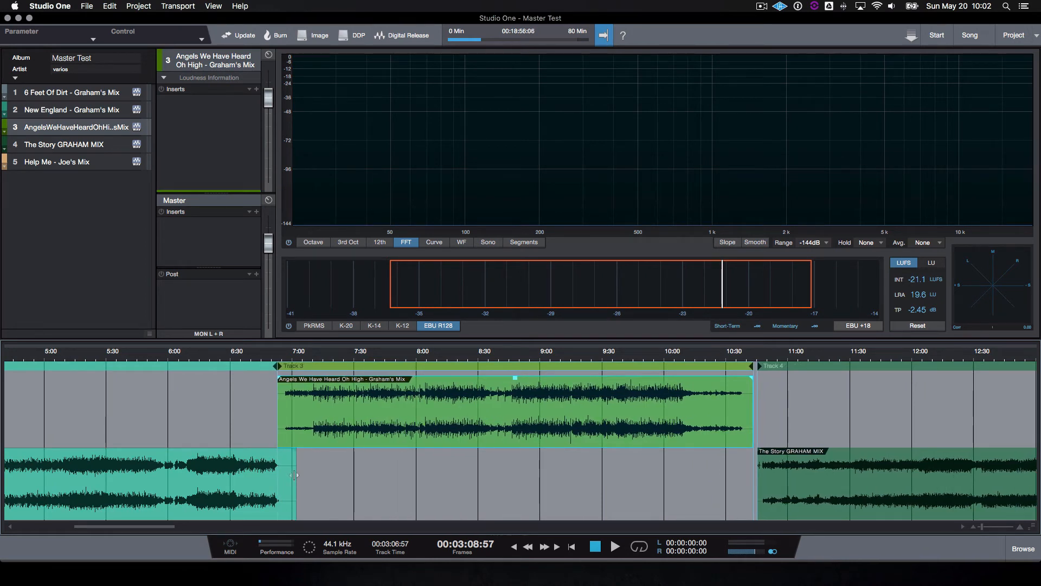
- Trim the empty tail of the second track so that it ends at about 6:57
{"action": "mouse_move", "coordinate": [294, 475]}
{"action": "left_mouse_down"}
{"action": "mouse_move", "coordinate": [280, 474]}
{"action": "mouse_move", "coordinate": [296, 475]}
{"action": "left_mouse_up"}
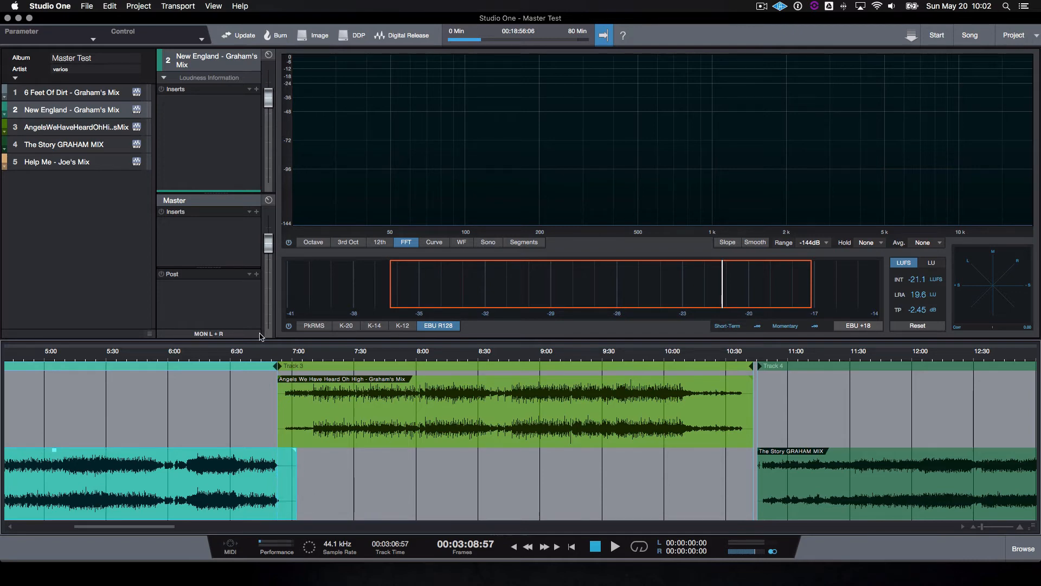
{"action": "left_click_drag", "start_coordinate": [261, 358], "coordinate": [253, 378]}
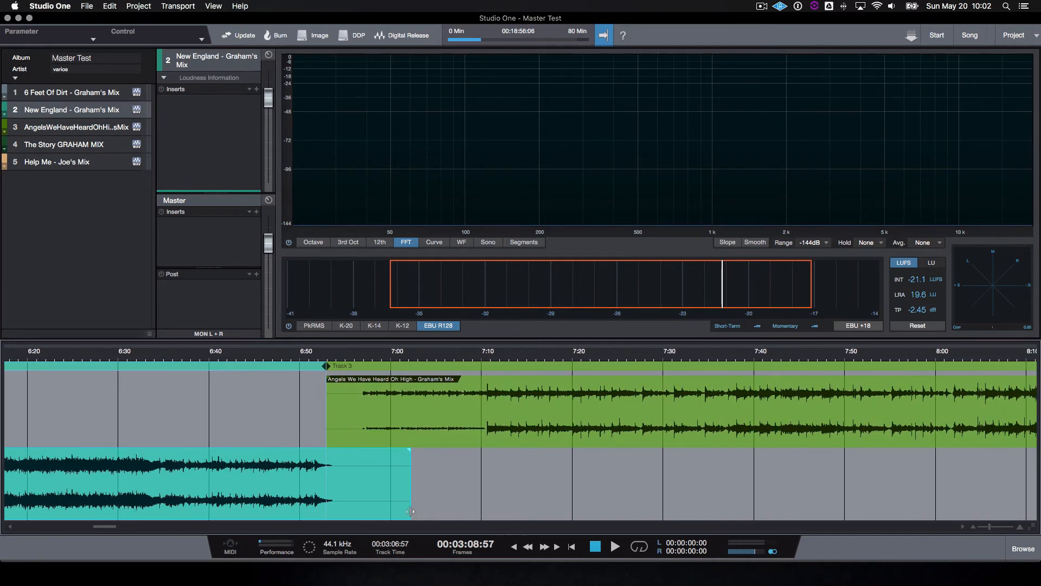
{"action": "left_click_drag", "start_coordinate": [410, 491], "coordinate": [384, 491]}
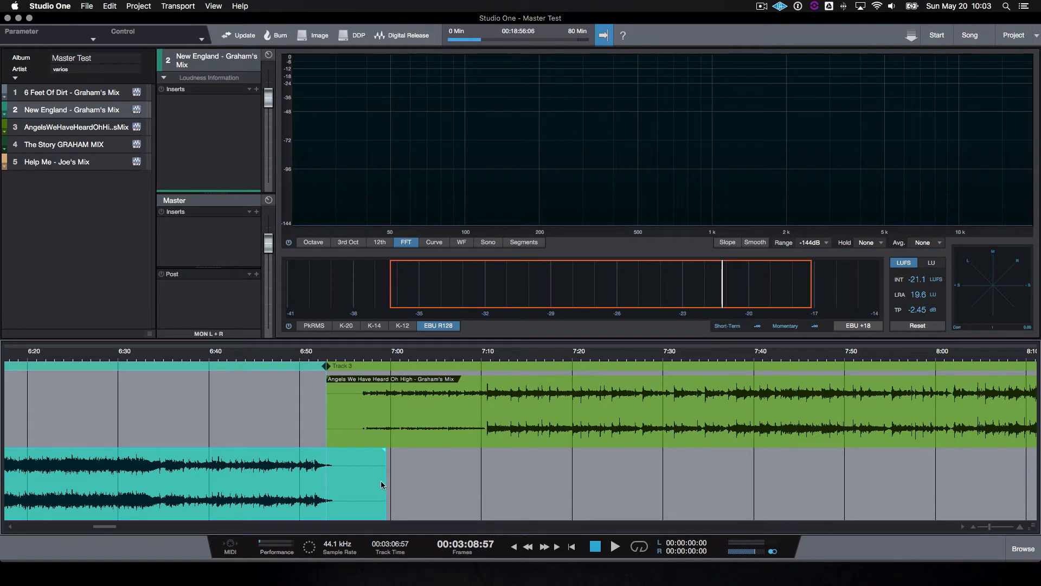
{"action": "mouse_move", "coordinate": [386, 484]}
{"action": "left_mouse_down"}
{"action": "mouse_move", "coordinate": [345, 484]}
{"action": "mouse_move", "coordinate": [379, 486]}
{"action": "left_mouse_up"}
{"action": "mouse_move", "coordinate": [379, 471]}
{"action": "left_mouse_down"}
{"action": "mouse_move", "coordinate": [327, 471]}
{"action": "mouse_move", "coordinate": [407, 472]}
{"action": "mouse_move", "coordinate": [325, 471]}
{"action": "mouse_move", "coordinate": [384, 471]}
{"action": "mouse_move", "coordinate": [375, 471]}
{"action": "left_mouse_up"}
- Trim about 3 s from the third track's start with a short fade-in, reset its markers to content, and reposition it at about 6:53
{"action": "left_click_drag", "start_coordinate": [326, 396], "coordinate": [355, 383]}
{"action": "right_click", "coordinate": [369, 367]}
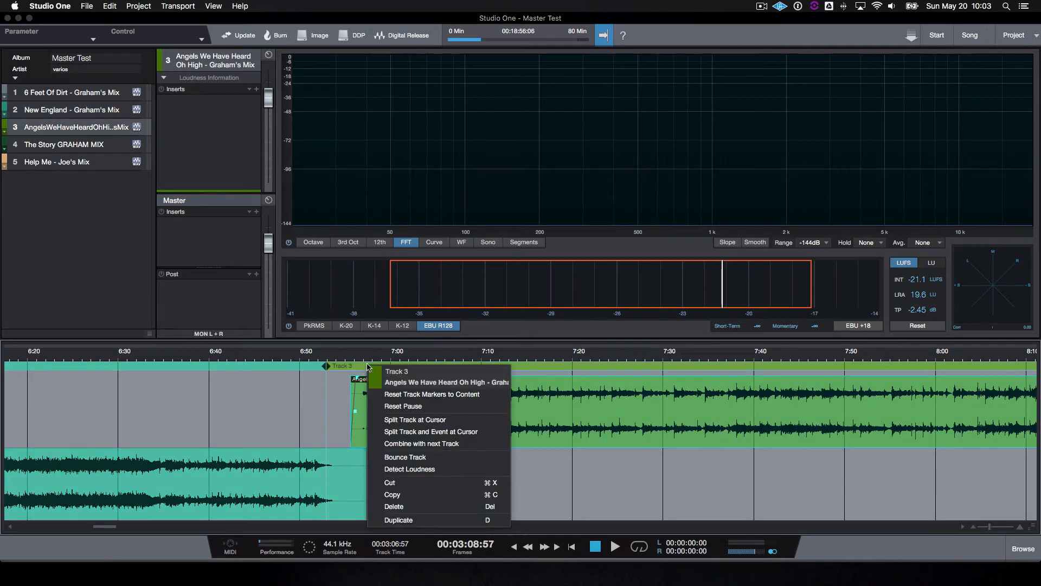
{"action": "left_click", "coordinate": [431, 394]}
{"action": "left_click_drag", "start_coordinate": [433, 431], "coordinate": [408, 430]}
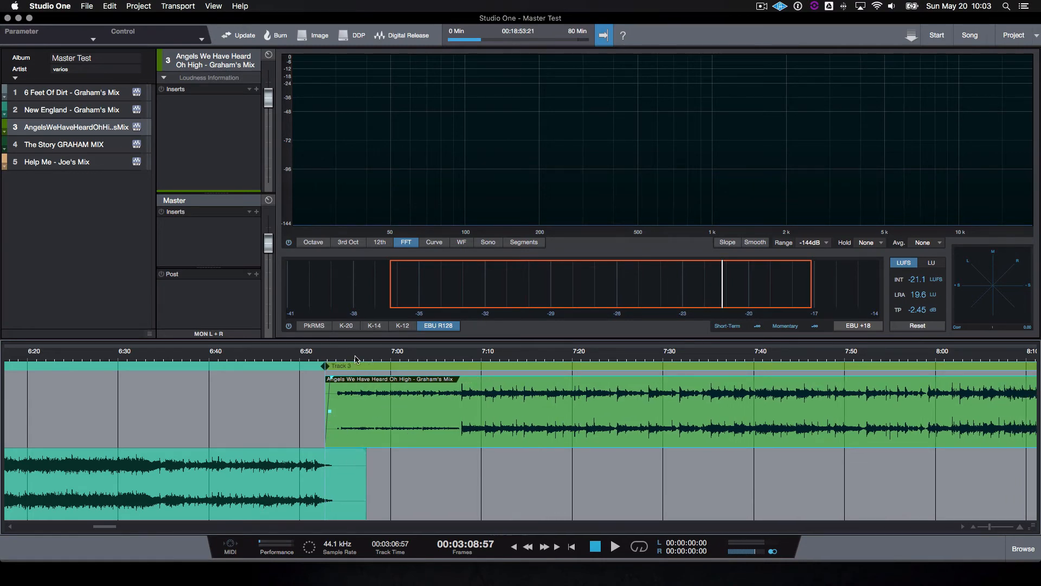
- Show all five tracks on the timeline and play the third track from about 8:57
{"action": "left_click_drag", "start_coordinate": [355, 356], "coordinate": [340, 305]}
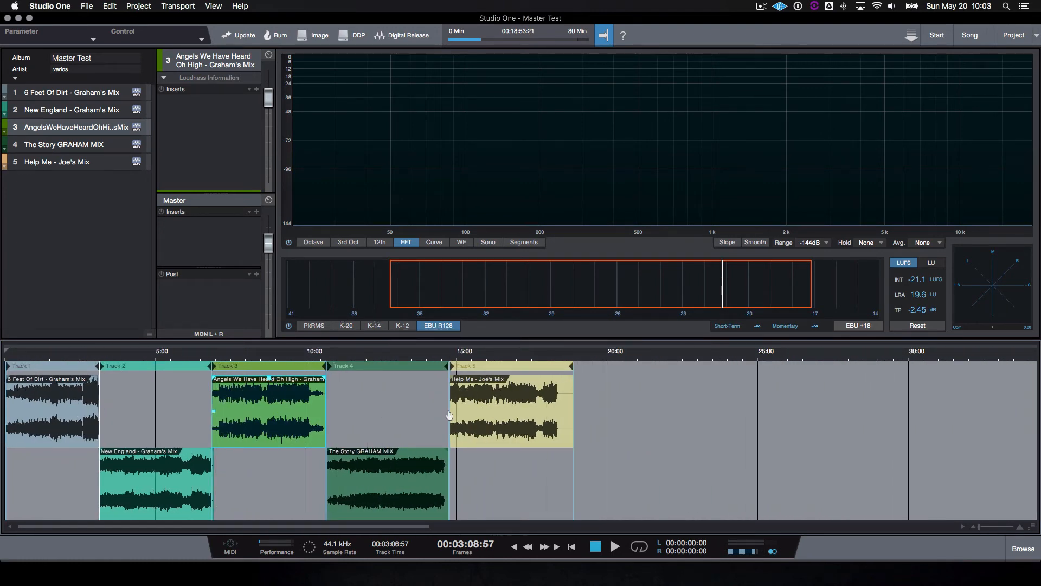
{"action": "left_click", "coordinate": [275, 355]}
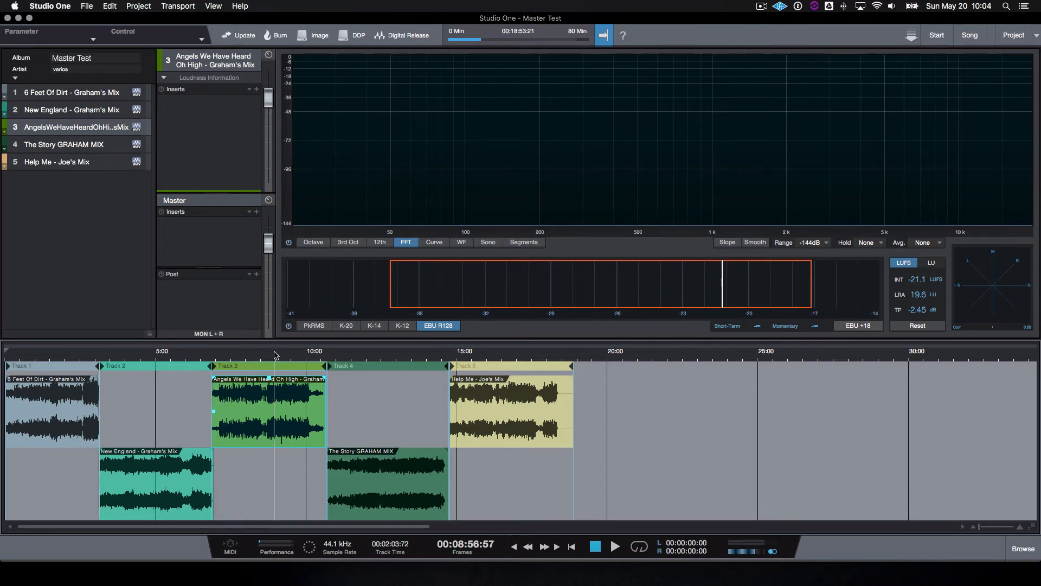
{"action": "key", "text": "space"}
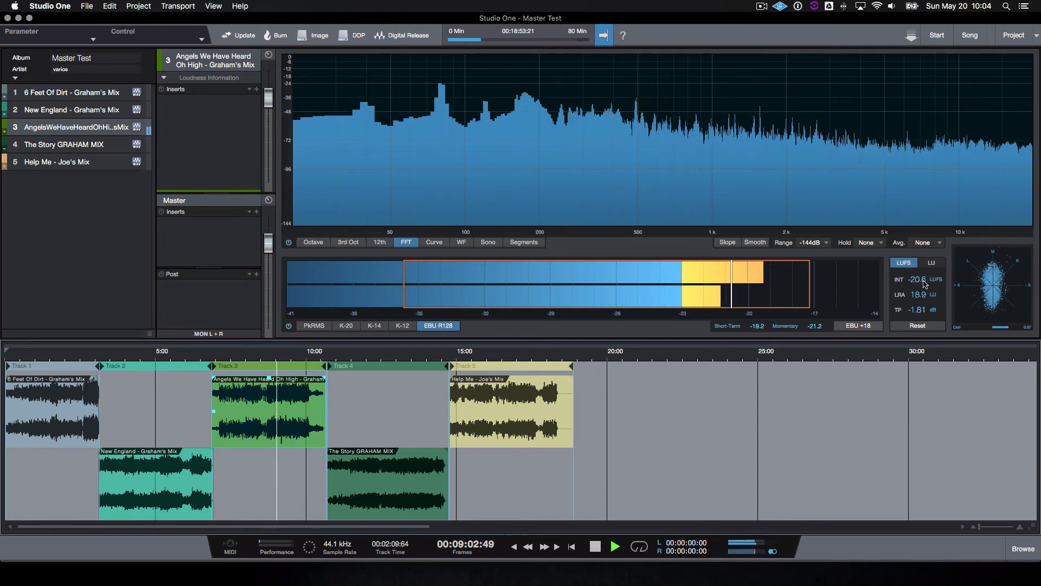
- Stop playback, select the fifth track, and open the project's CD Protocol
{"action": "key", "text": "space"}
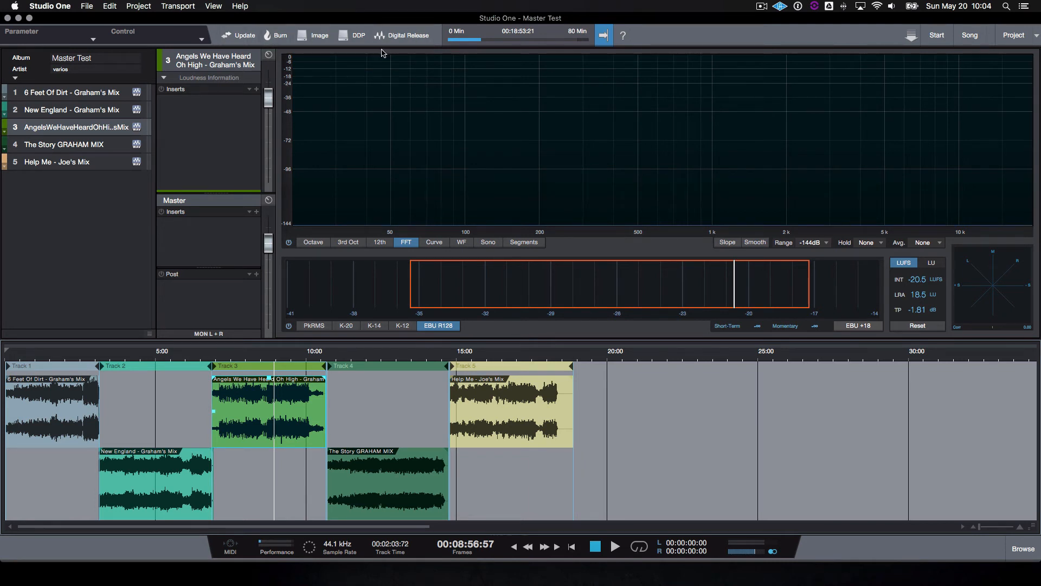
{"action": "left_click", "coordinate": [68, 93]}
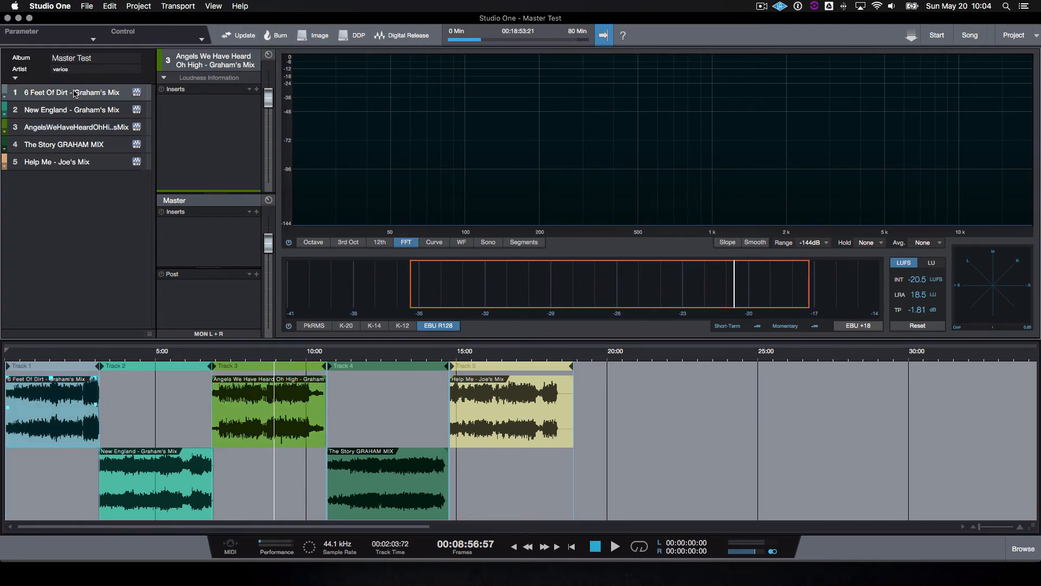
{"action": "left_click", "coordinate": [82, 162]}
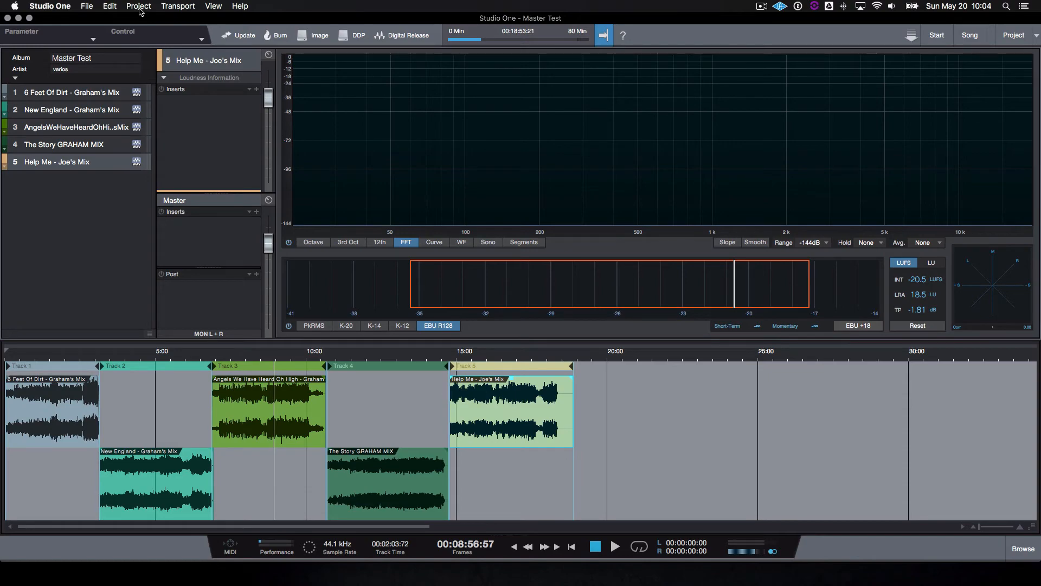
{"action": "left_click", "coordinate": [139, 7]}
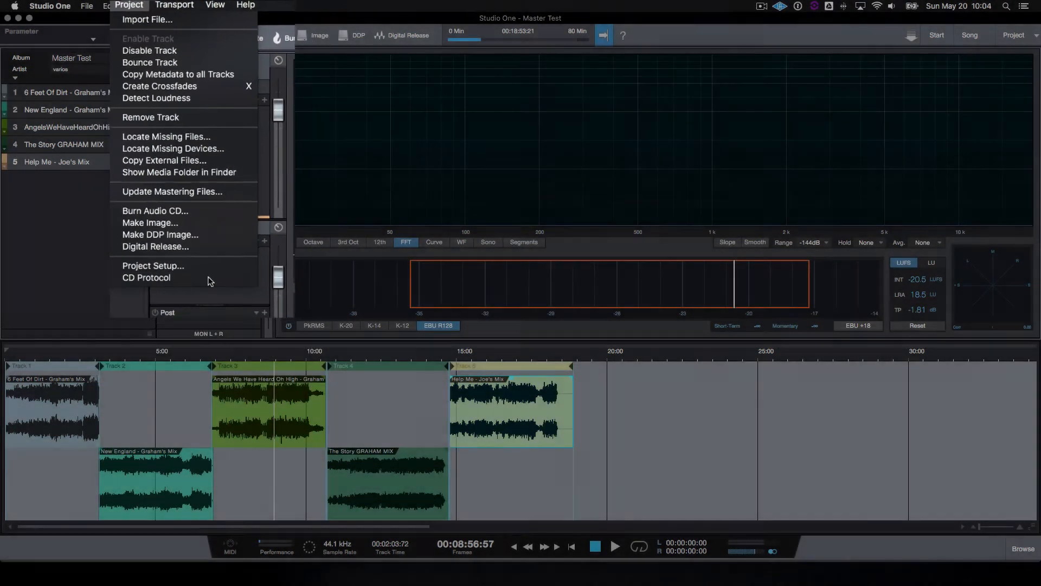
{"action": "left_click", "coordinate": [180, 251]}
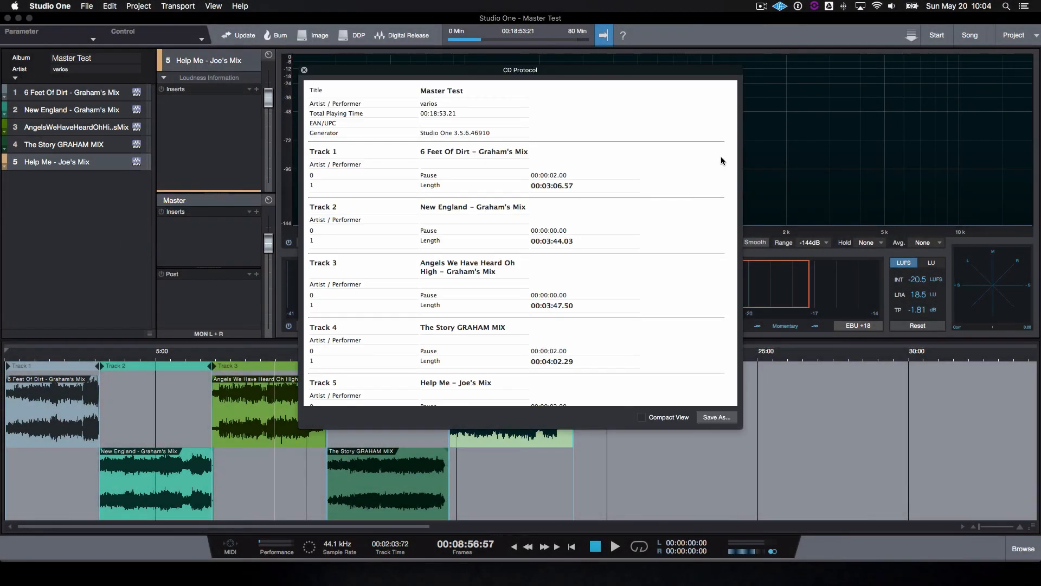
{"action": "left_click_drag", "start_coordinate": [533, 71], "coordinate": [623, 59]}
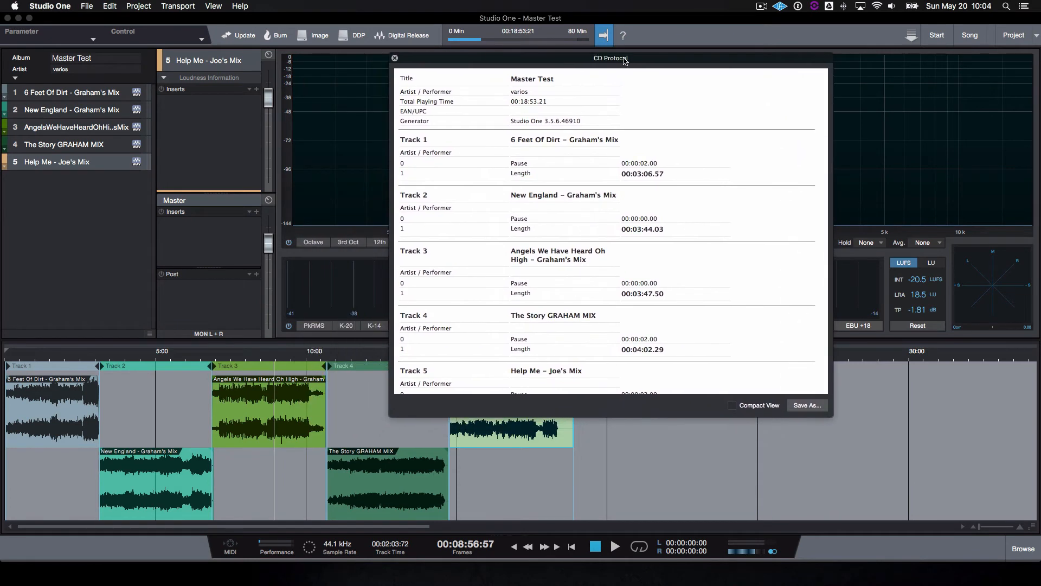
- Examine each track's pause and length entries in the CD Protocol and preview its compact view
{"action": "scroll", "coordinate": [758, 277], "scroll_direction": "down", "scroll_amount": 2}
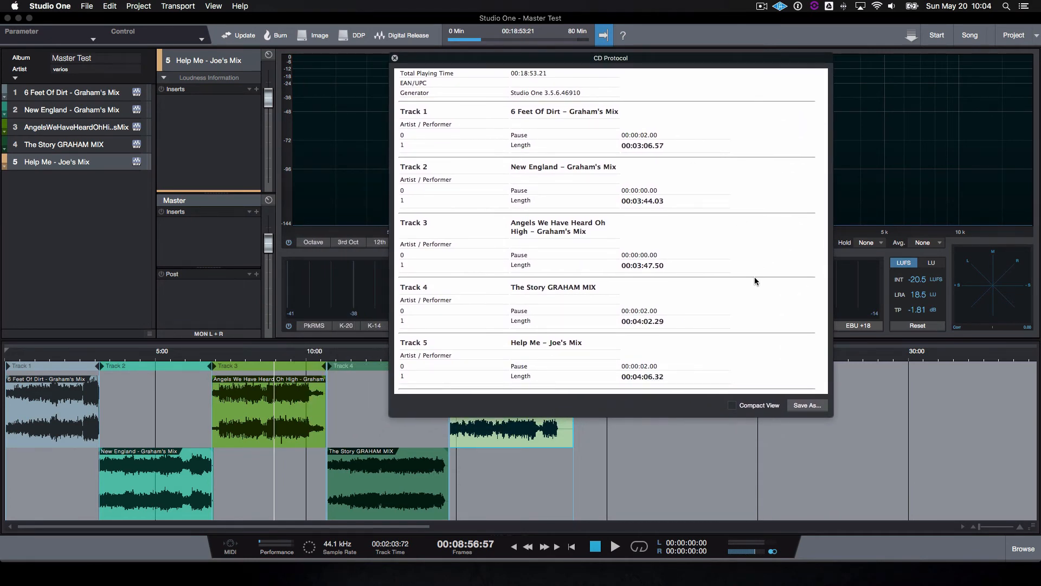
{"action": "scroll", "coordinate": [755, 280], "scroll_direction": "up", "scroll_amount": 2}
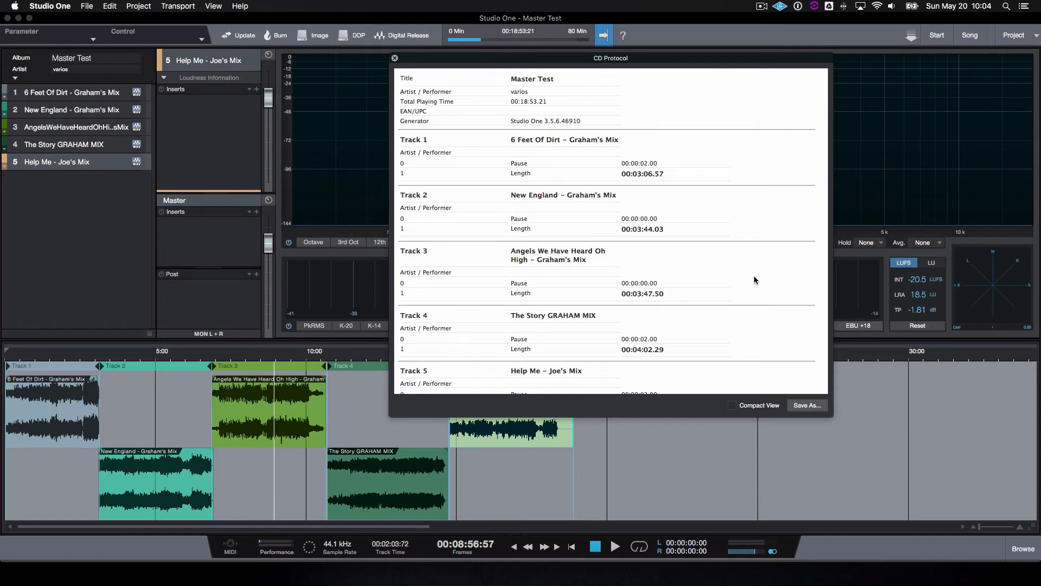
{"action": "scroll", "coordinate": [753, 280], "scroll_direction": "down", "scroll_amount": 2}
{"action": "scroll", "coordinate": [754, 280], "scroll_direction": "up", "scroll_amount": 2}
{"action": "scroll", "coordinate": [496, 150], "scroll_direction": "down", "scroll_amount": 2}
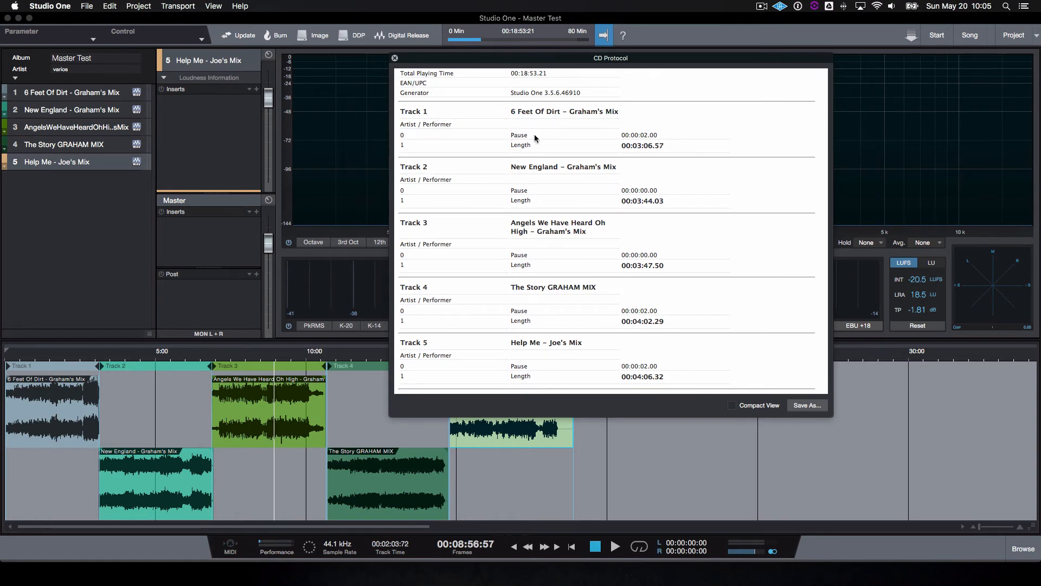
{"action": "triple_click", "coordinate": [686, 134]}
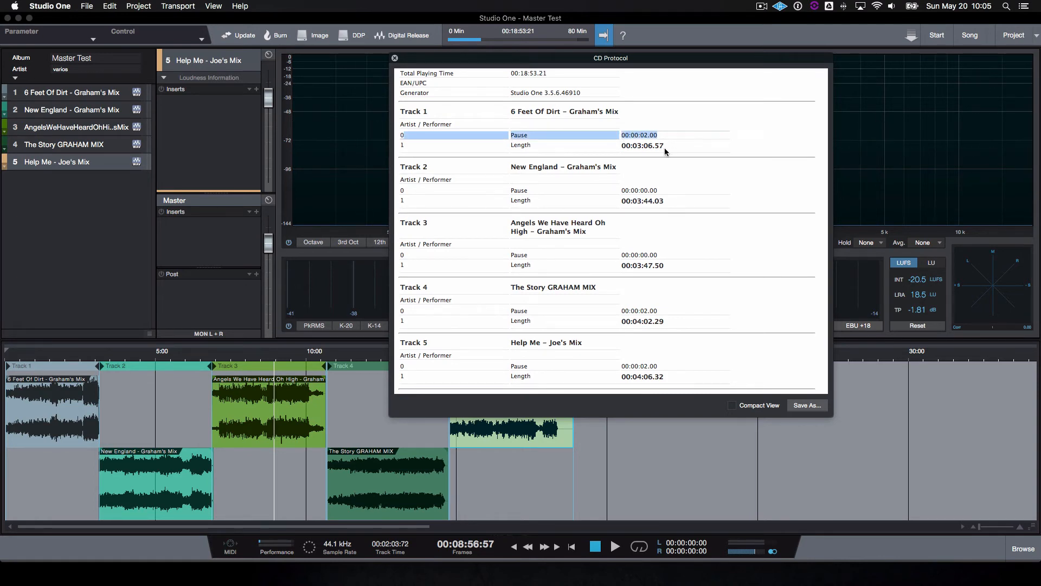
{"action": "left_click_drag", "start_coordinate": [622, 146], "coordinate": [686, 147]}
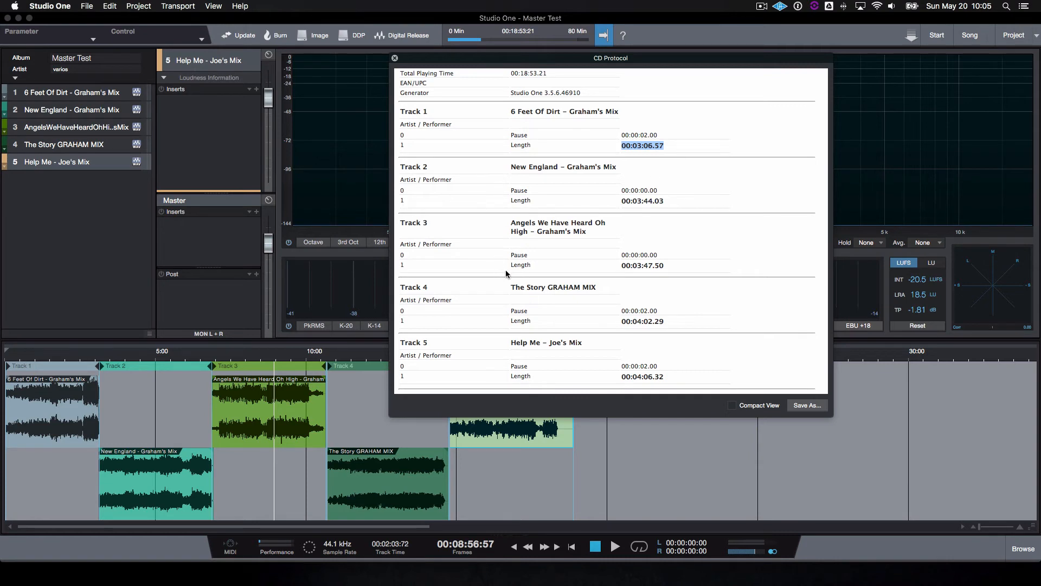
{"action": "left_click", "coordinate": [738, 406]}
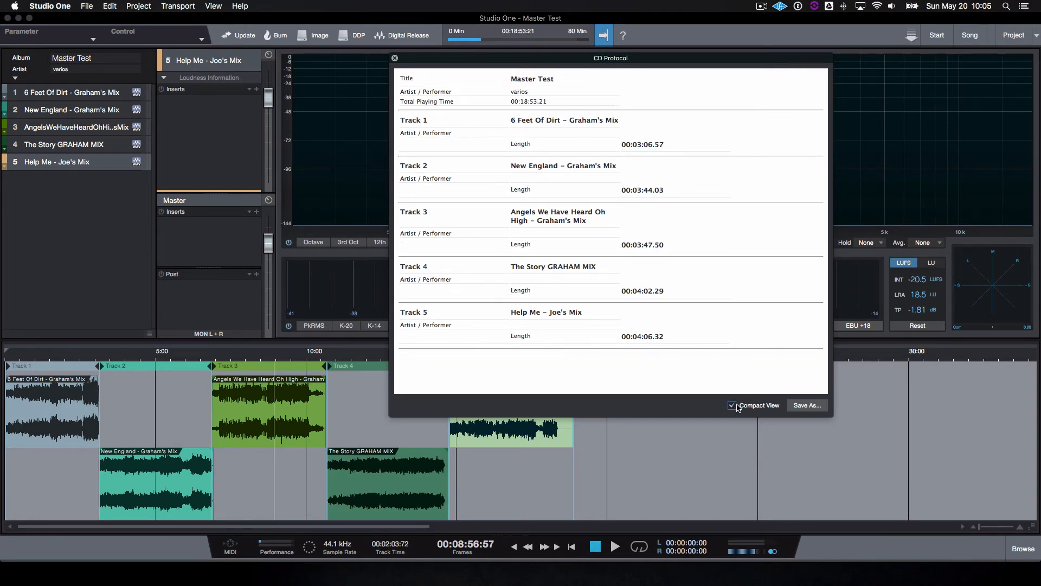
{"action": "left_click", "coordinate": [733, 405]}
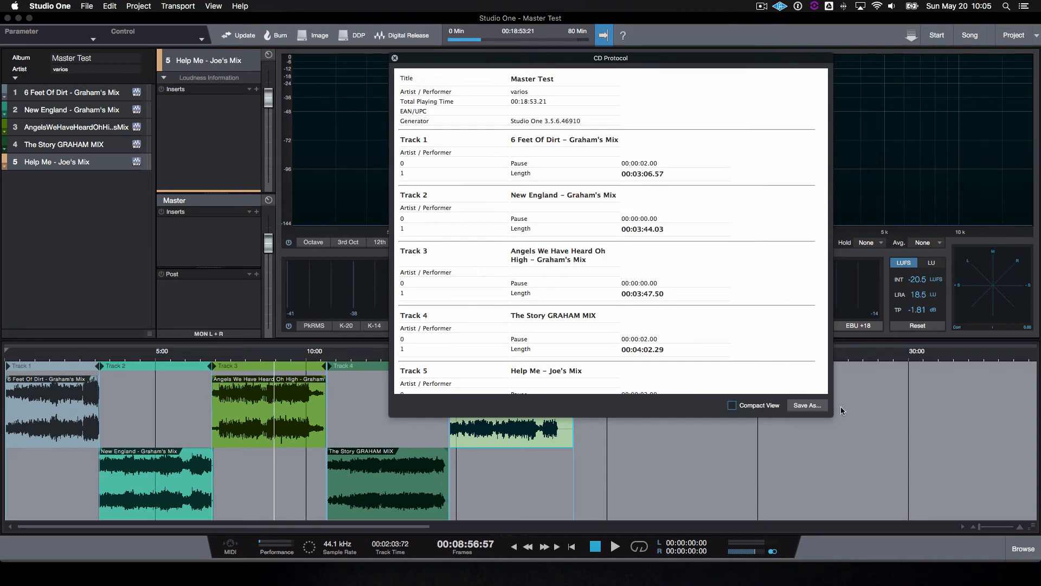
- Save the full CD Protocol to the Desktop as Master Test CD Protocol and close the report
{"action": "left_click", "coordinate": [807, 405]}
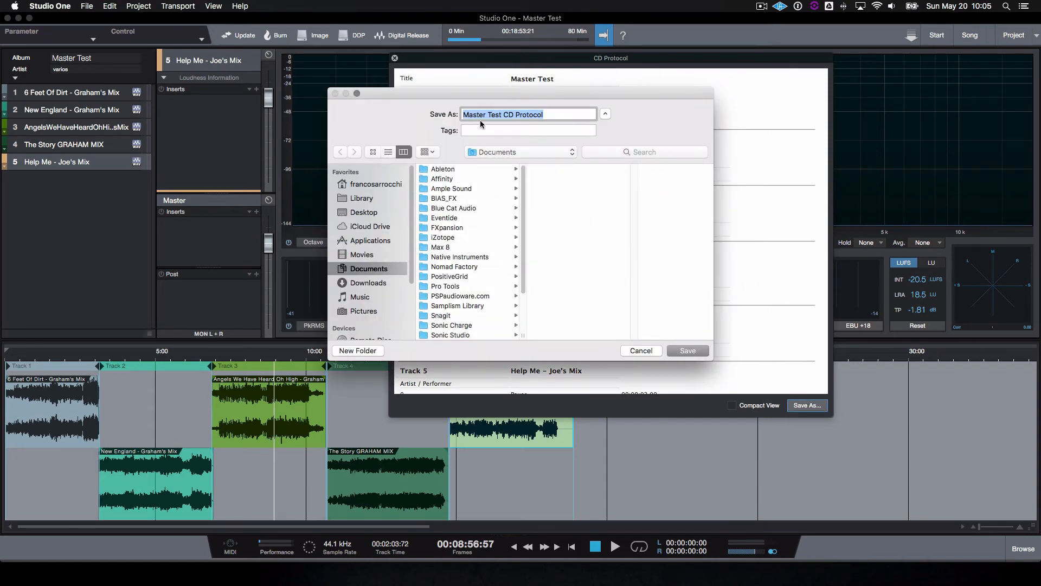
{"action": "left_click", "coordinate": [369, 212]}
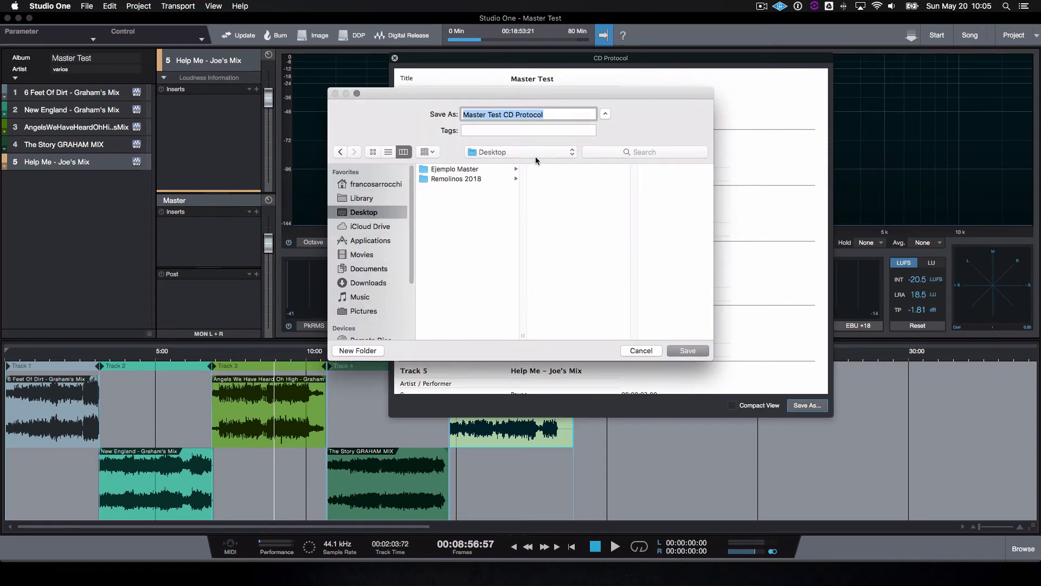
{"action": "left_click", "coordinate": [696, 352]}
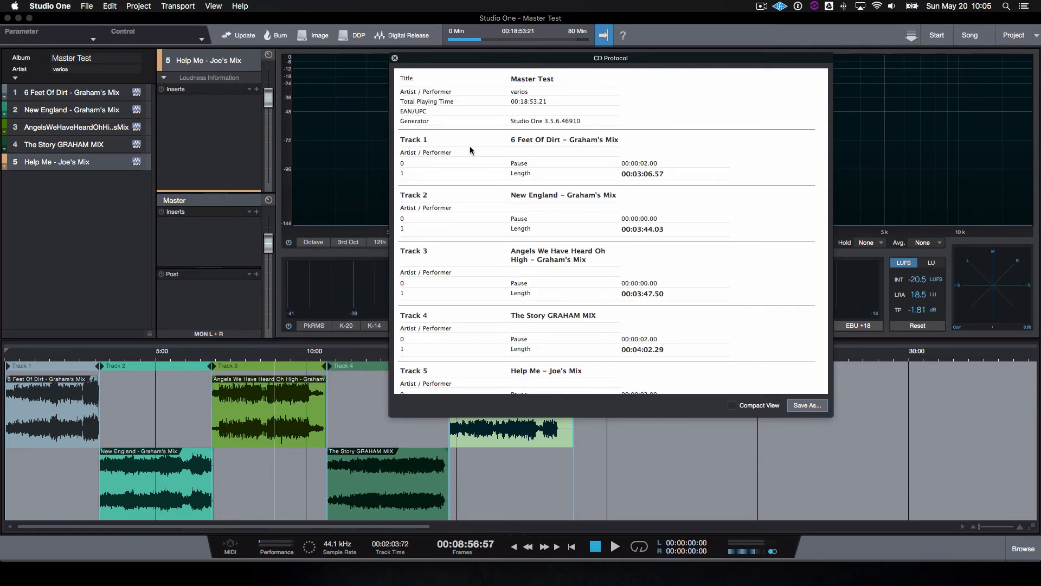
{"action": "left_click", "coordinate": [395, 58]}
- Switch to the desktop, open Master Test CD Protocol.html in TextEdit, enlarge its window to read all tracks, and close it
{"action": "left_click", "coordinate": [18, 18]}
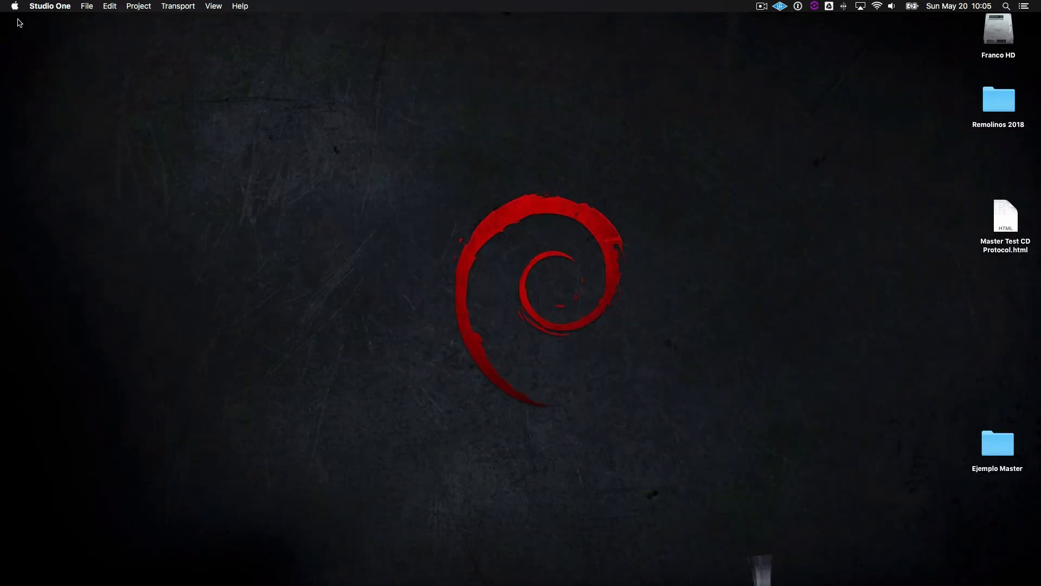
{"action": "left_click", "coordinate": [904, 223]}
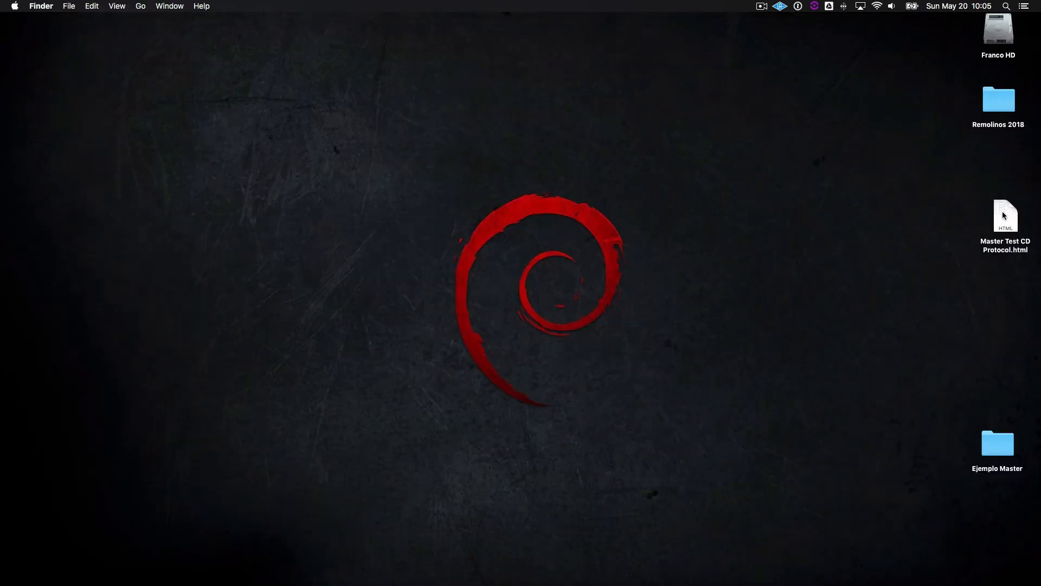
{"action": "left_click", "coordinate": [1004, 214]}
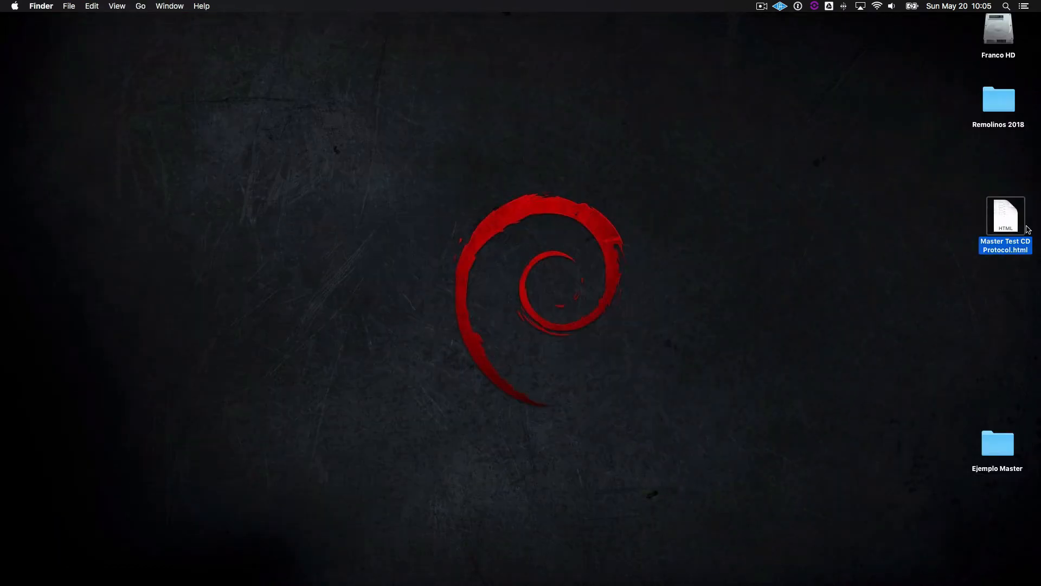
{"action": "left_click", "coordinate": [983, 225]}
{"action": "right_click", "coordinate": [1004, 222]}
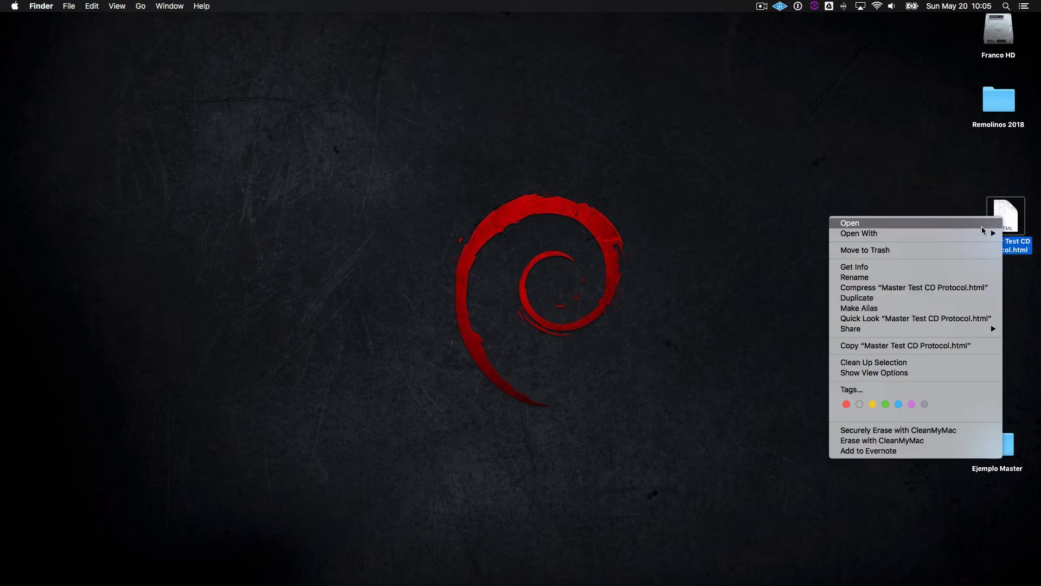
{"action": "mouse_move", "coordinate": [970, 234]}
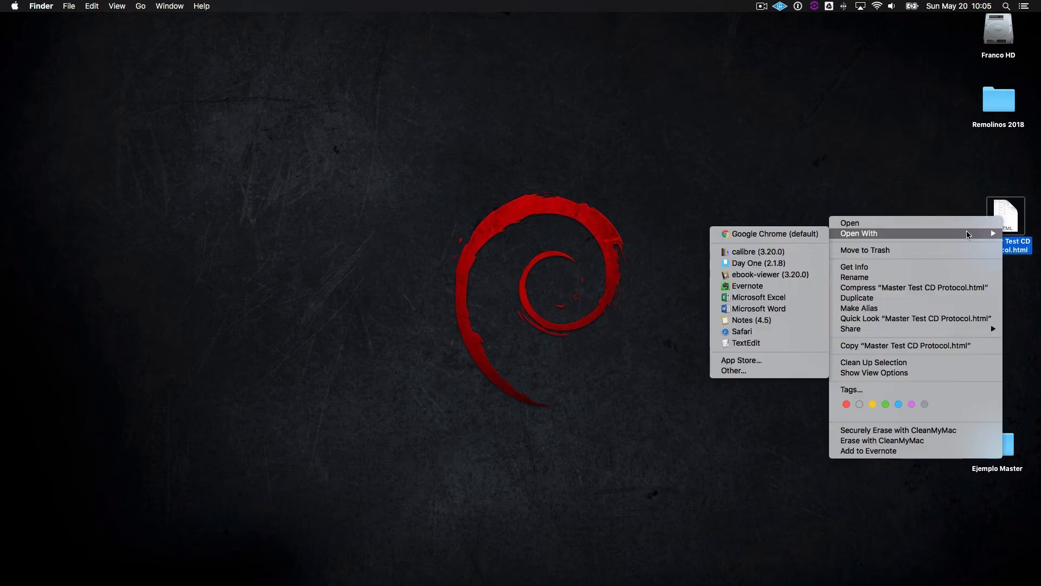
{"action": "left_click", "coordinate": [746, 343]}
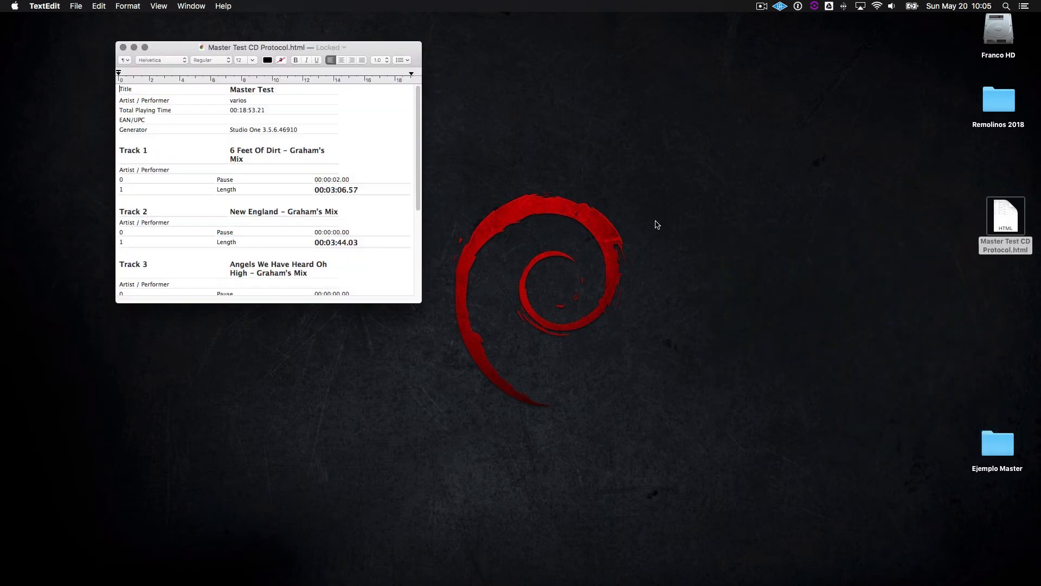
{"action": "left_click_drag", "start_coordinate": [421, 298], "coordinate": [709, 474]}
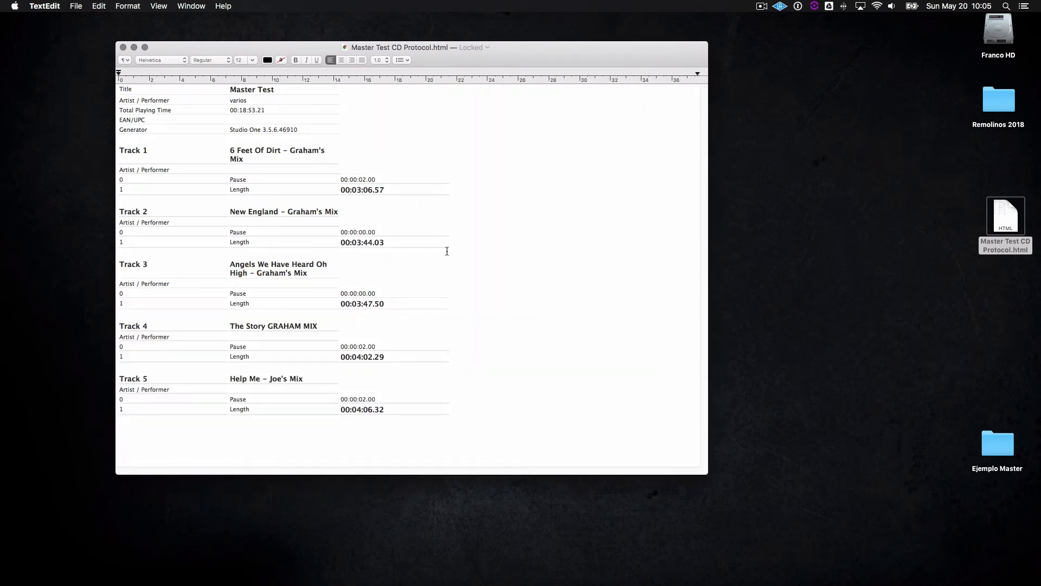
{"action": "left_click", "coordinate": [122, 48]}
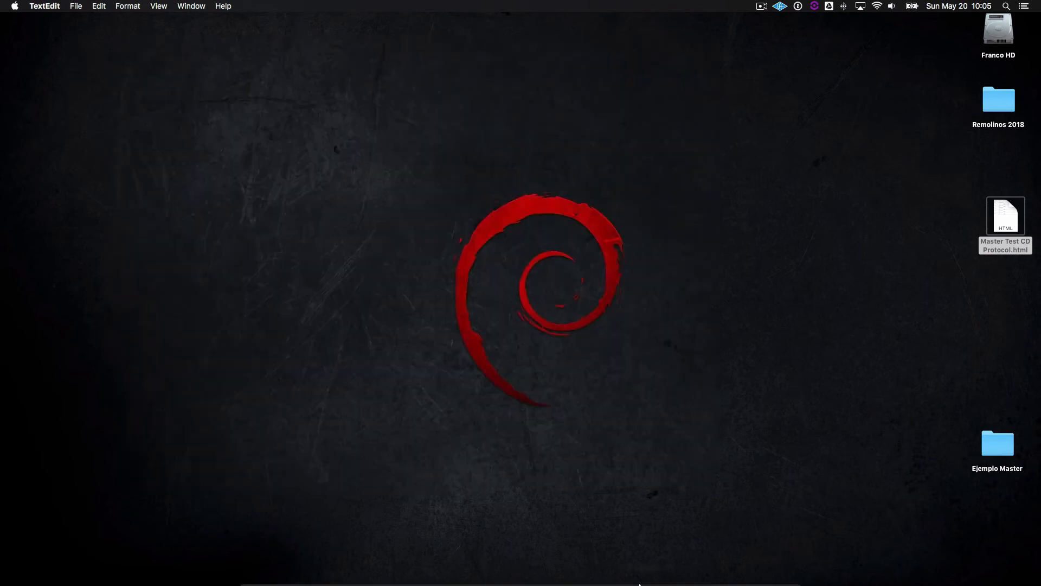
- Switch back to Studio One, view the Burn Audio CD options, and leave them without burning
{"action": "left_click", "coordinate": [769, 575]}
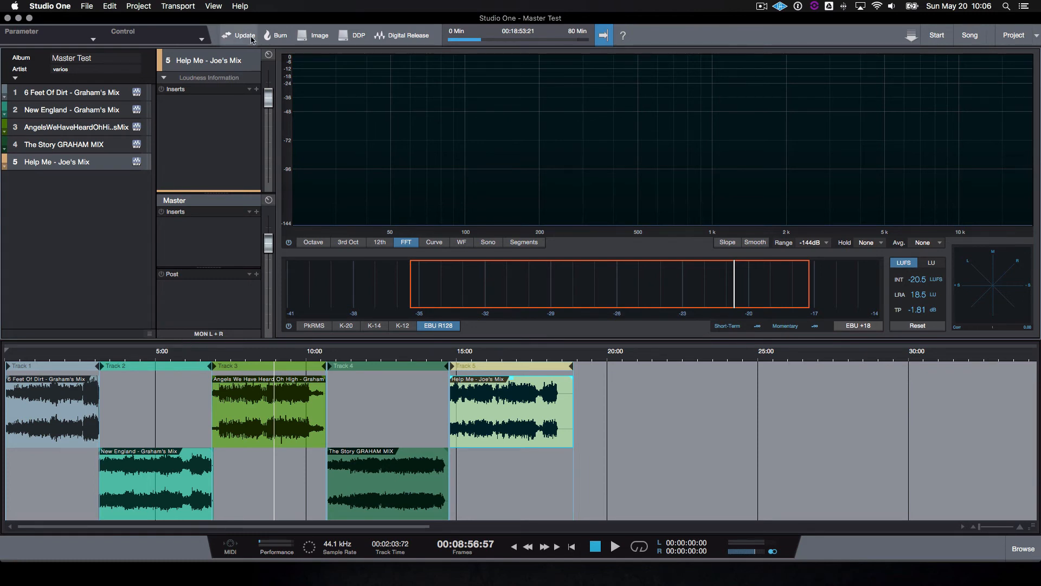
{"action": "left_click", "coordinate": [282, 37]}
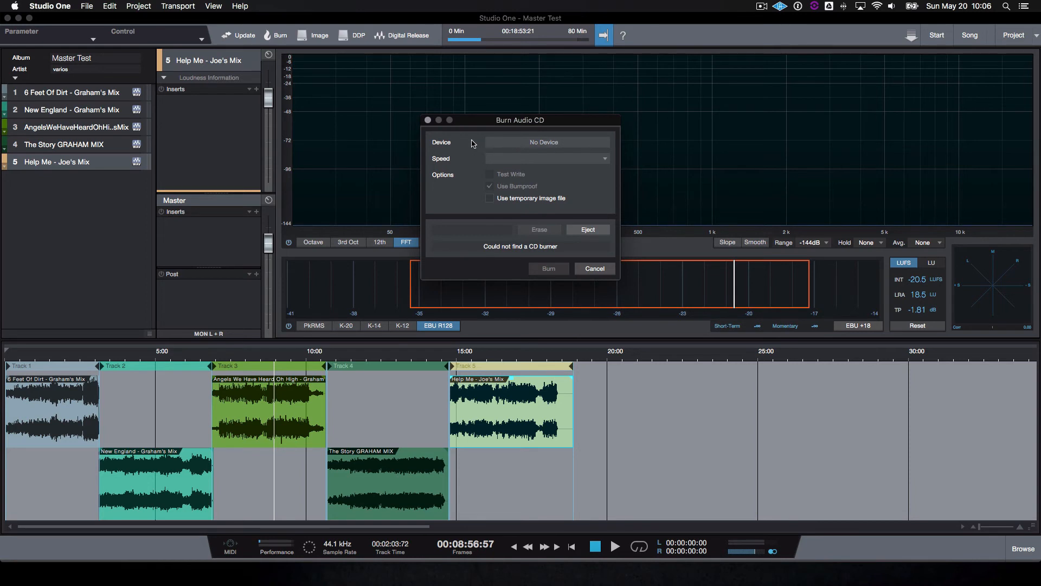
{"action": "left_click_drag", "start_coordinate": [537, 122], "coordinate": [493, 123]}
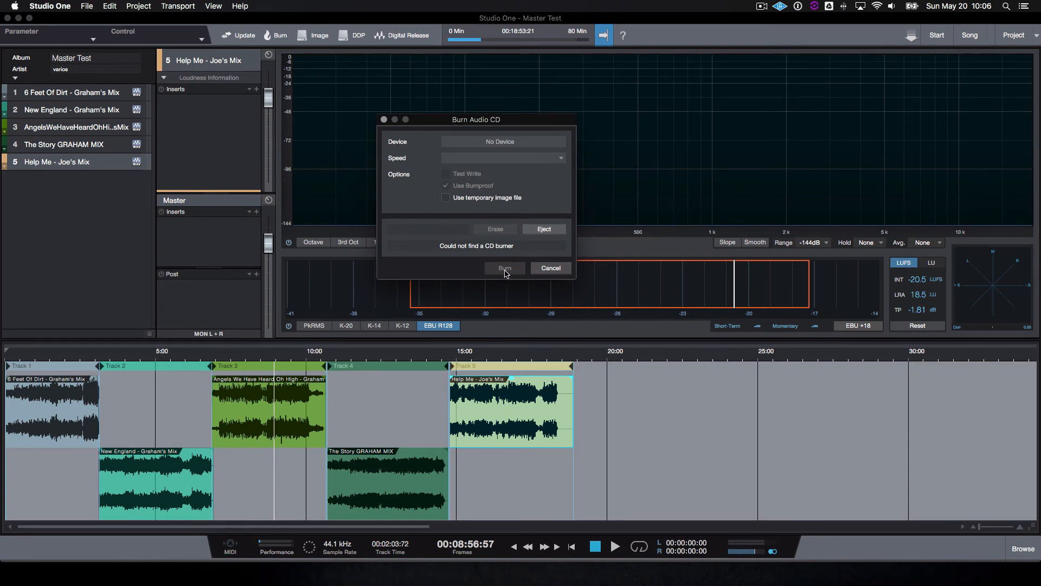
{"action": "left_click", "coordinate": [550, 268]}
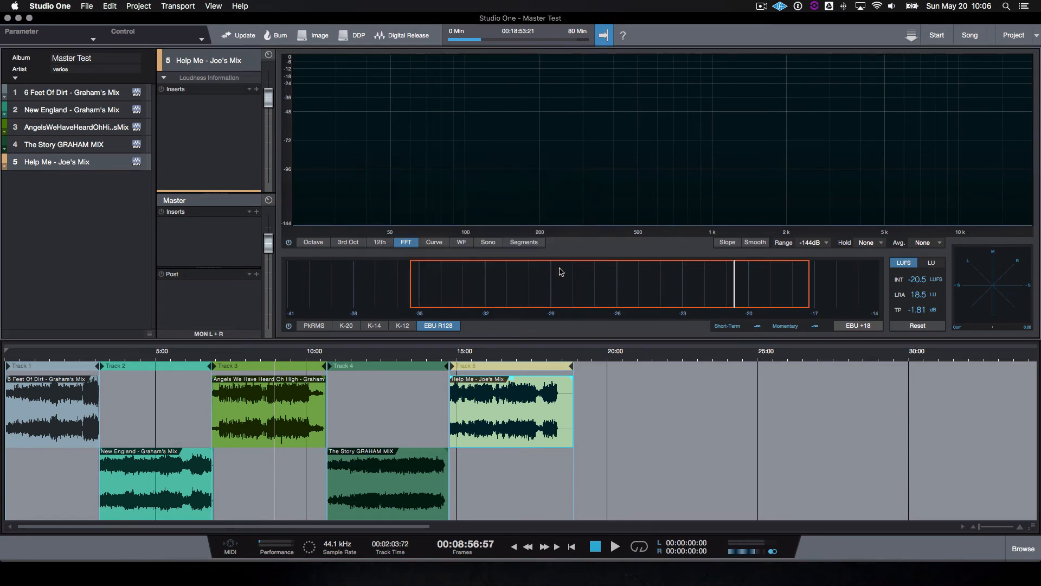
- View the Make Image settings and the available audio file formats, and leave without creating an image
{"action": "left_click", "coordinate": [310, 38]}
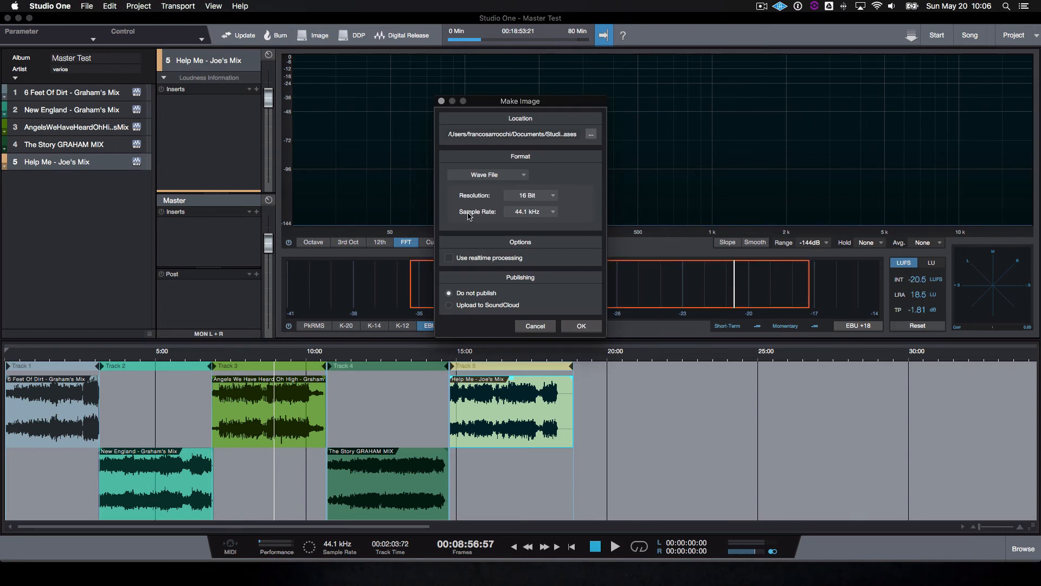
{"action": "left_click_drag", "start_coordinate": [537, 106], "coordinate": [513, 105]}
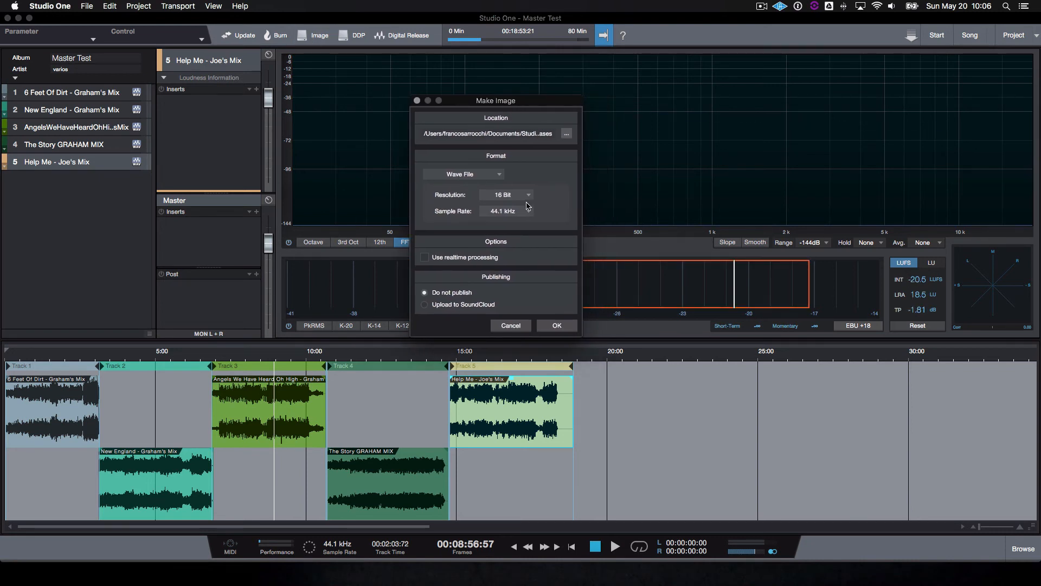
{"action": "left_click", "coordinate": [500, 175]}
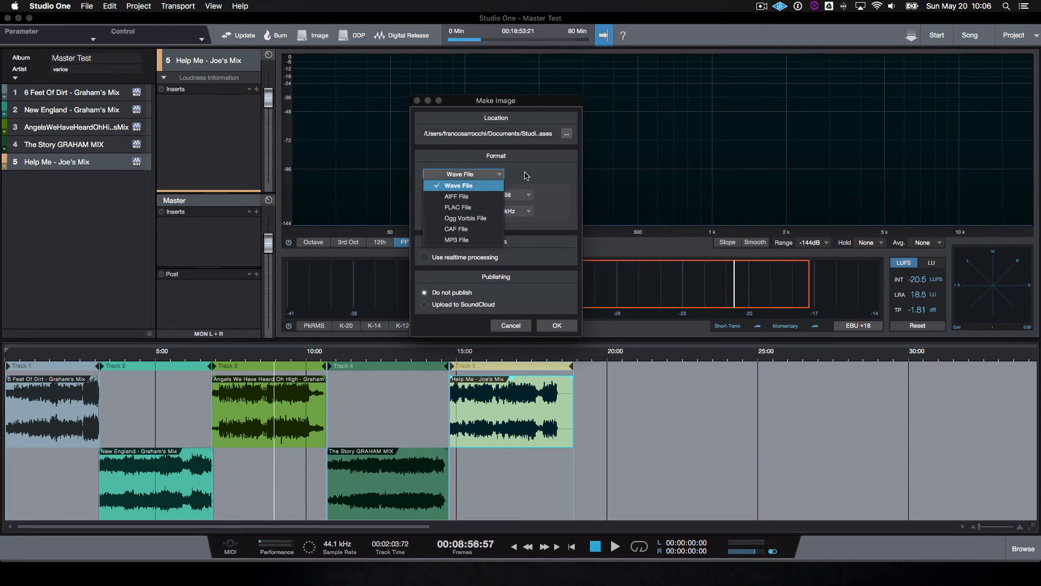
{"action": "left_click", "coordinate": [525, 175]}
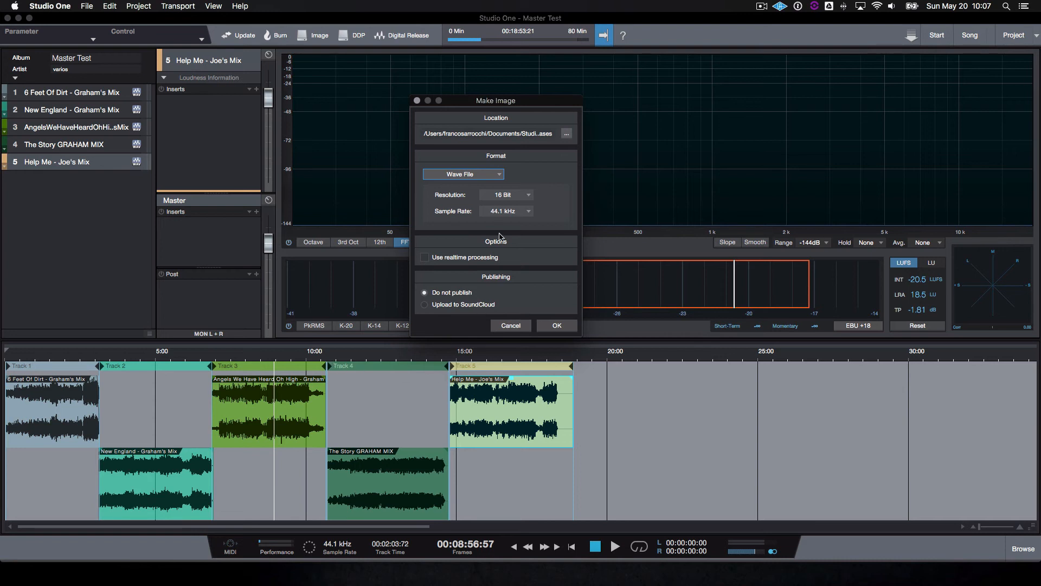
{"action": "left_click", "coordinate": [494, 176]}
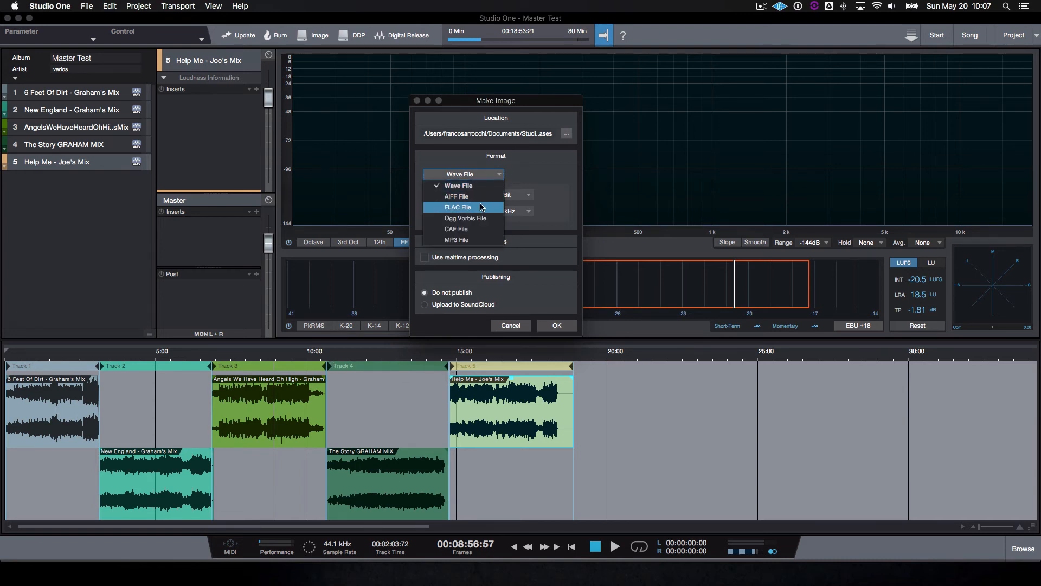
{"action": "left_click", "coordinate": [537, 173]}
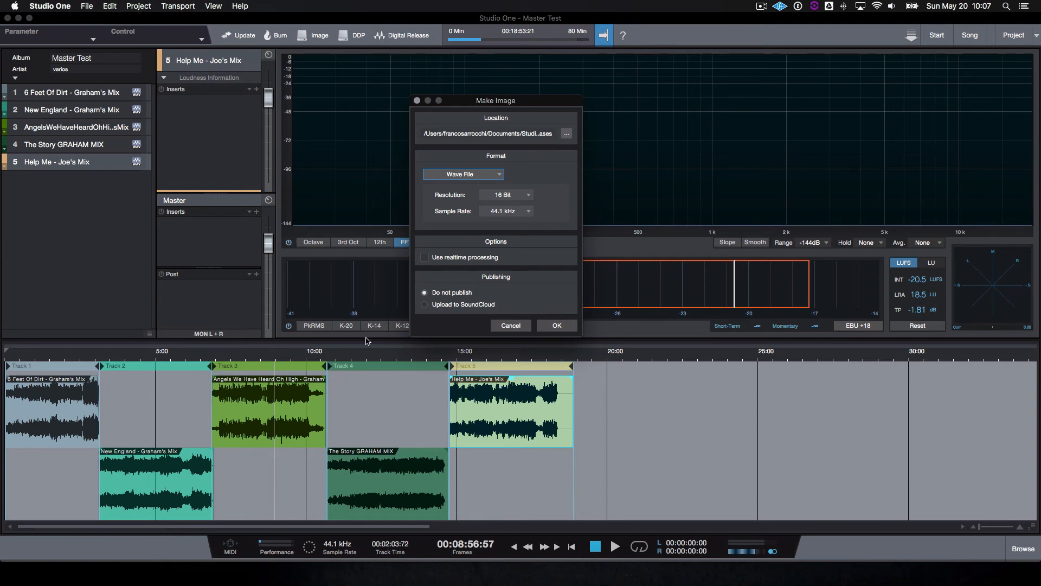
{"action": "left_click", "coordinate": [511, 326]}
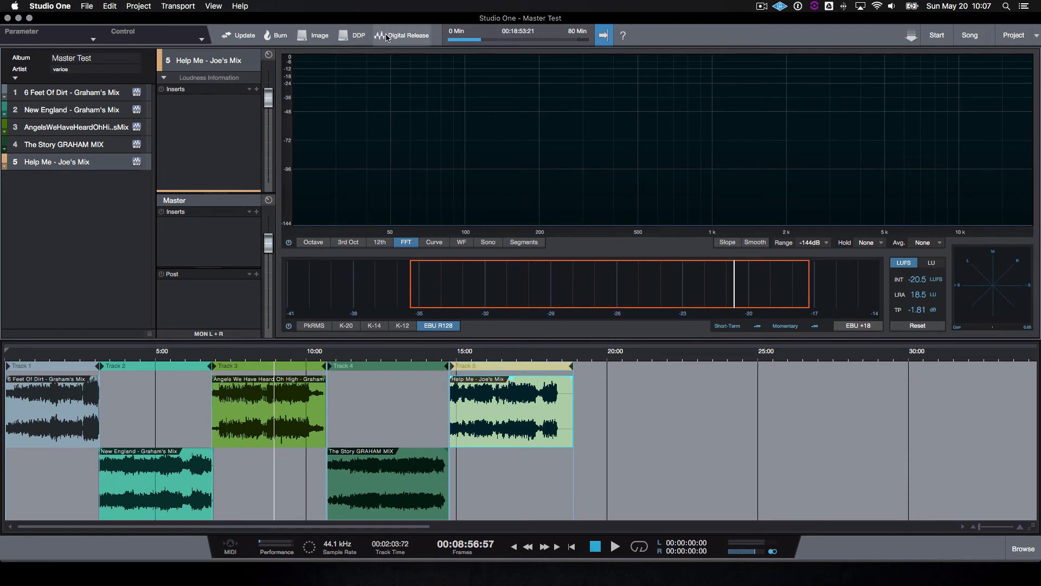
- Create a DDP image of Master Test and inspect the files in its Master Test DDP folder
{"action": "left_click", "coordinate": [357, 41]}
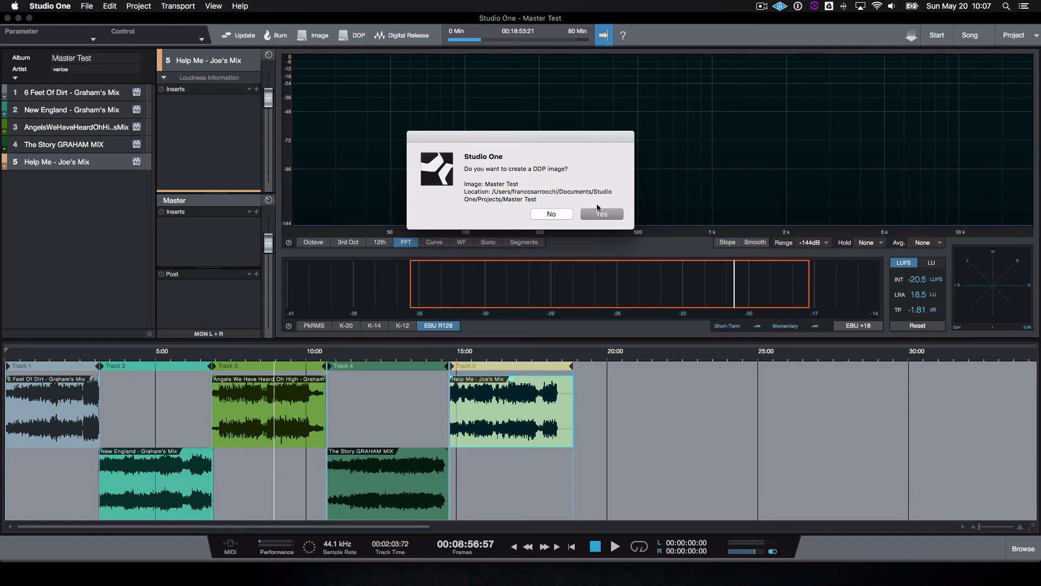
{"action": "left_click", "coordinate": [603, 215]}
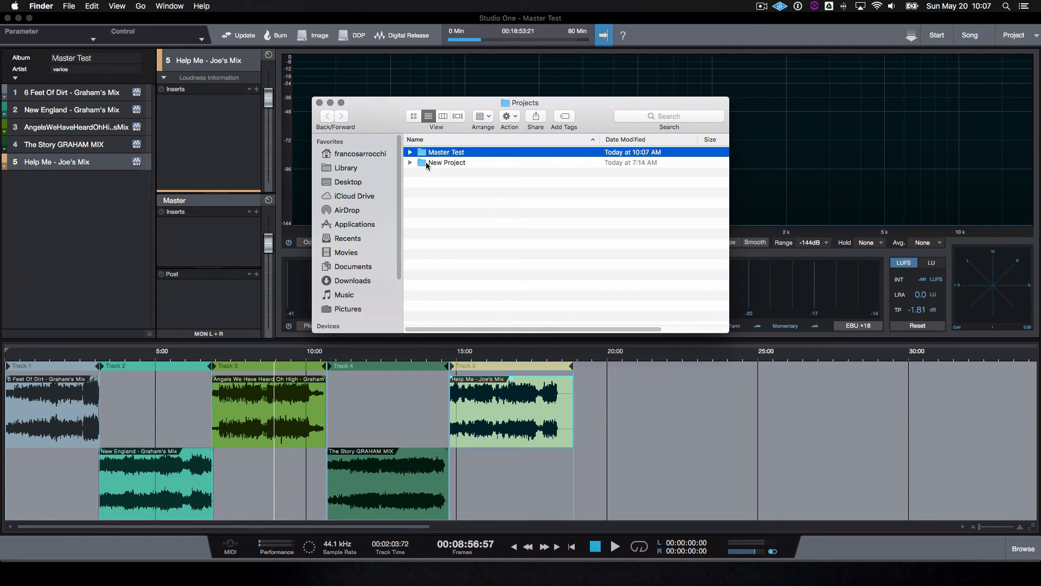
{"action": "left_click", "coordinate": [411, 153]}
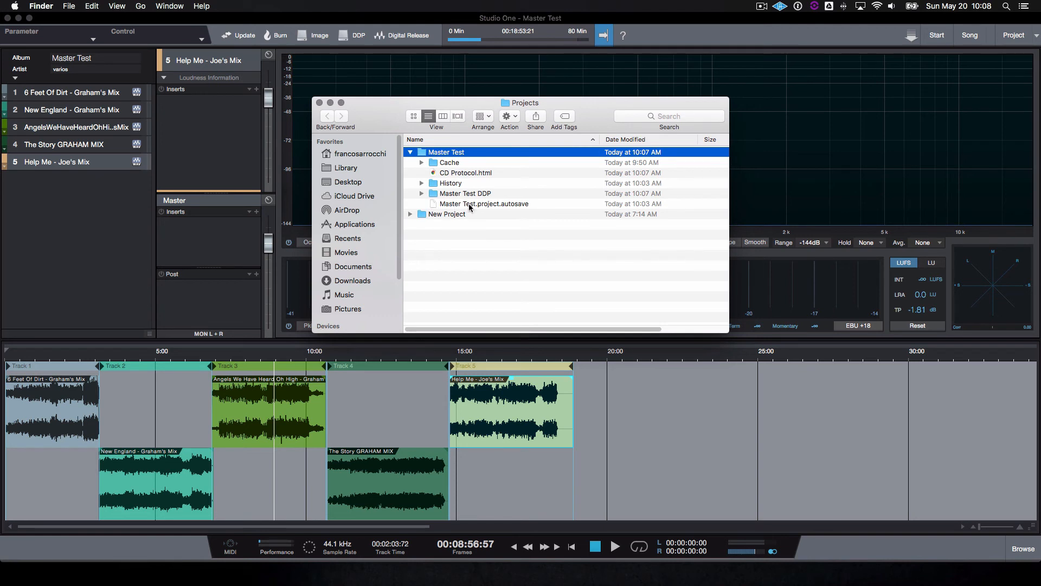
{"action": "left_click", "coordinate": [421, 194]}
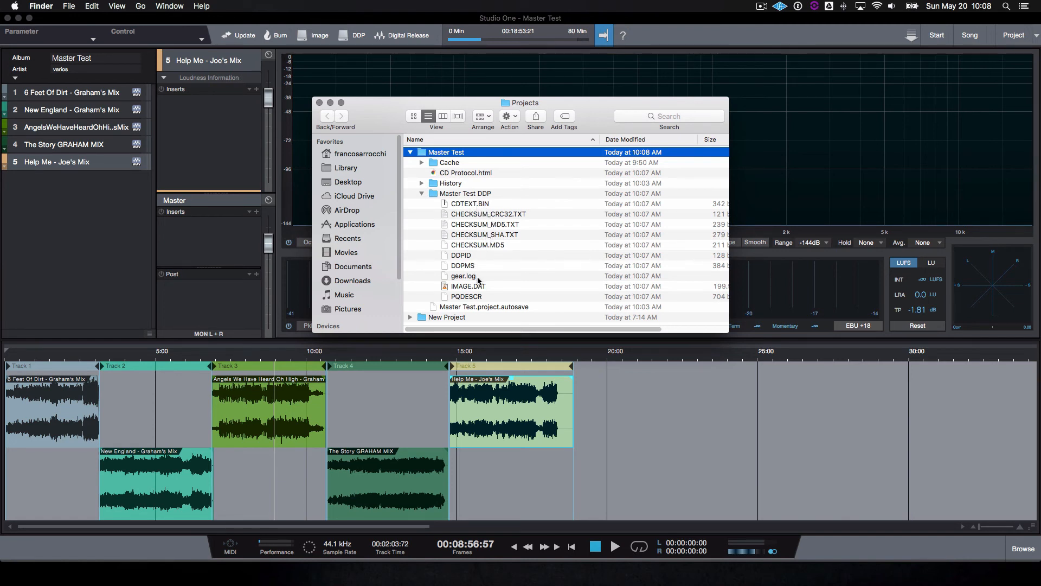
{"action": "left_click", "coordinate": [422, 194]}
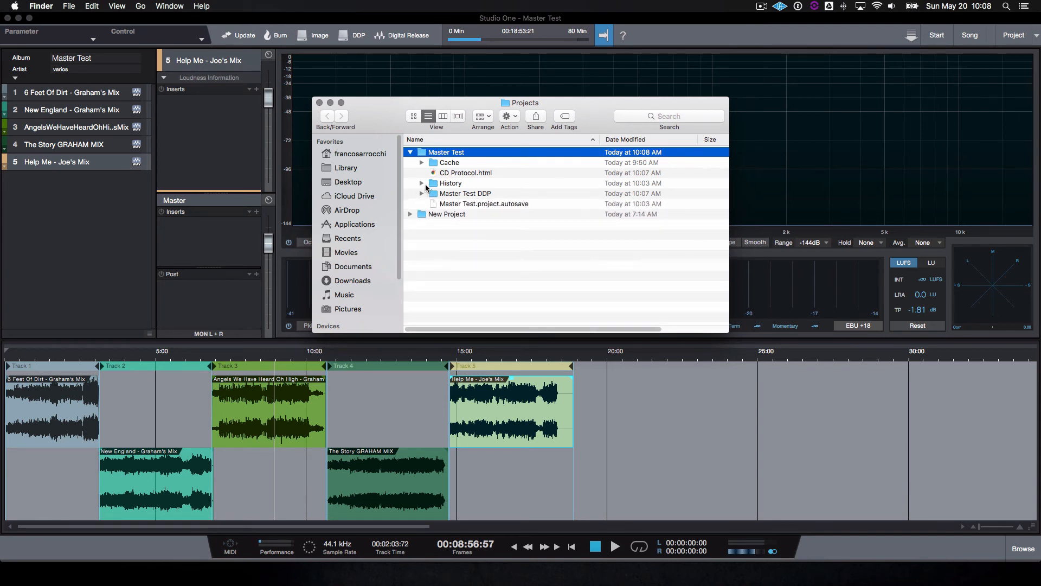
- Open CD Protocol.html from the Master Test folder in TextEdit, read through to Track 5, and close the document and folder window
{"action": "left_click", "coordinate": [468, 174]}
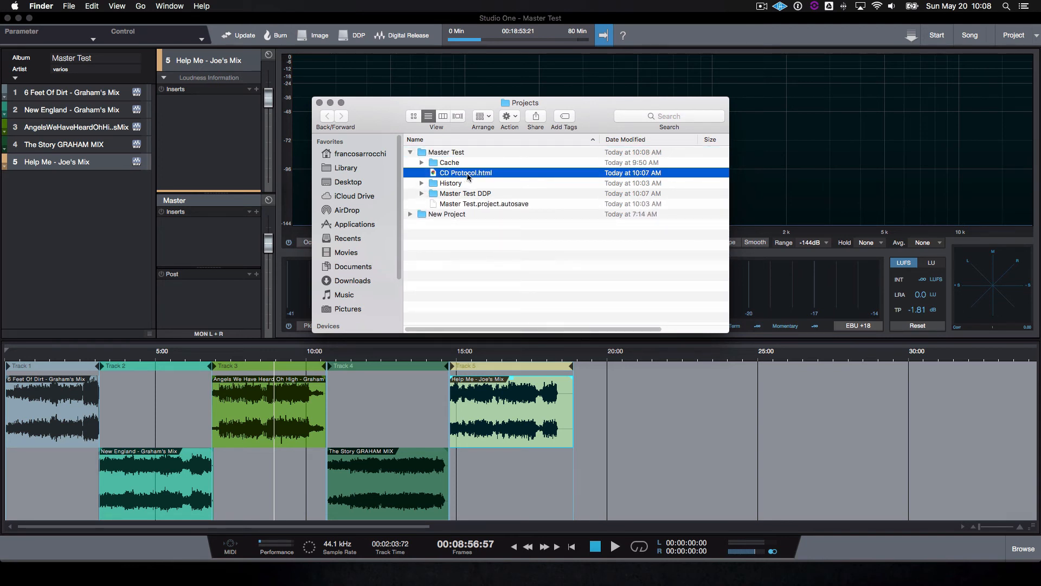
{"action": "right_click", "coordinate": [482, 173]}
{"action": "mouse_move", "coordinate": [575, 188]}
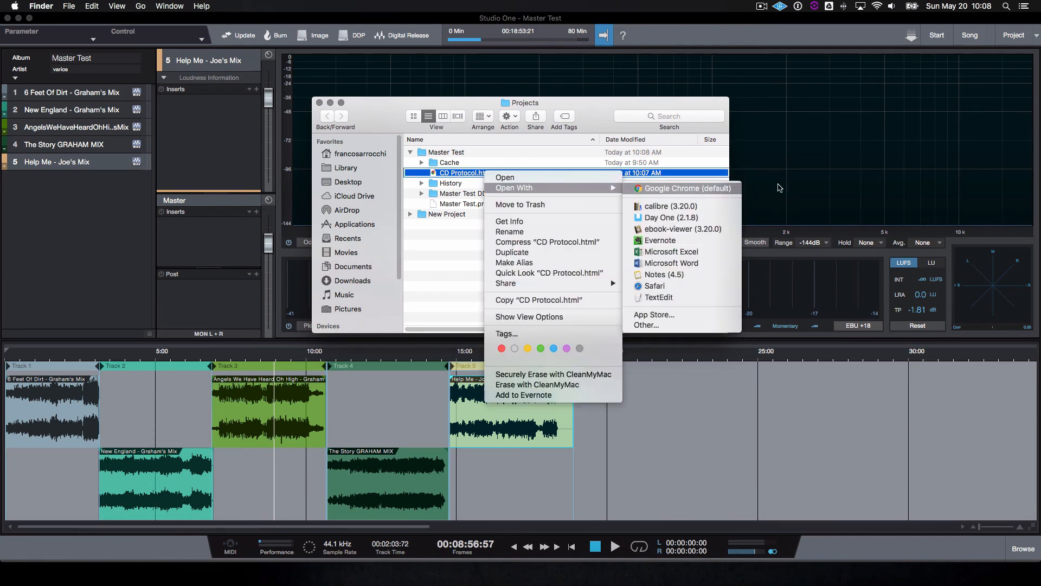
{"action": "left_click", "coordinate": [682, 297]}
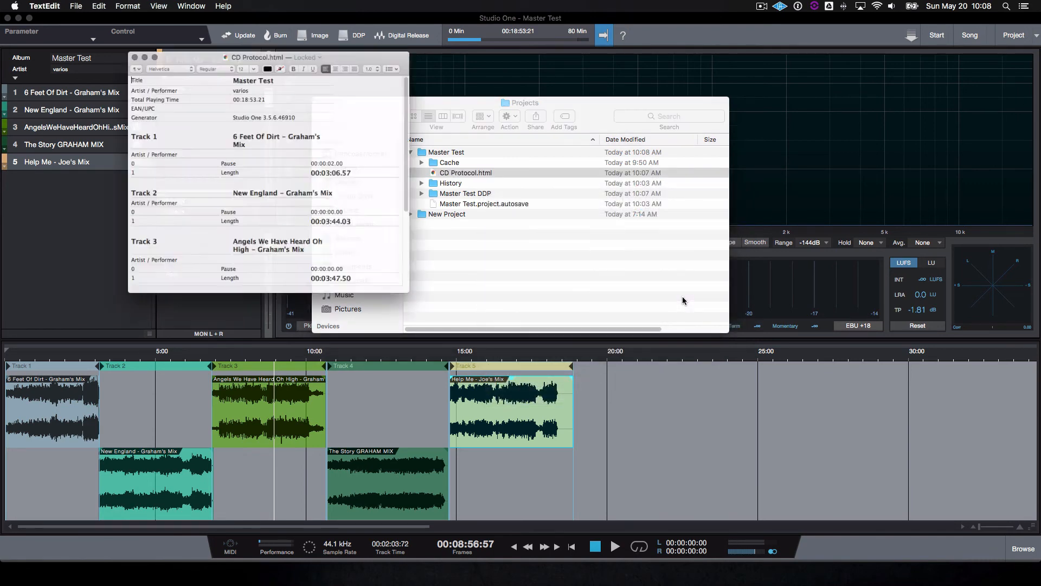
{"action": "scroll", "coordinate": [283, 175], "scroll_direction": "down", "scroll_amount": 5}
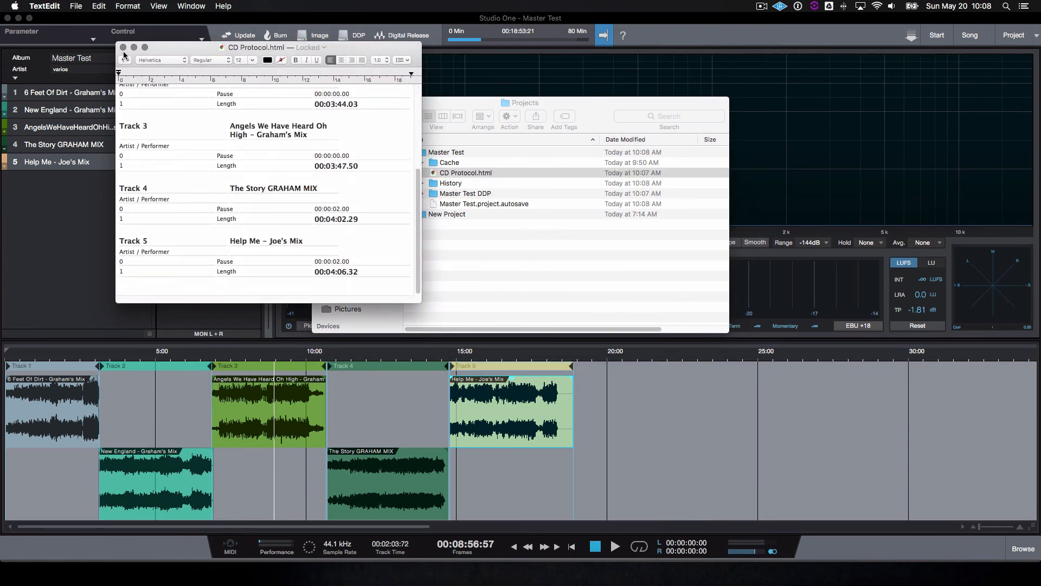
{"action": "left_click", "coordinate": [122, 47]}
{"action": "left_click", "coordinate": [371, 117]}
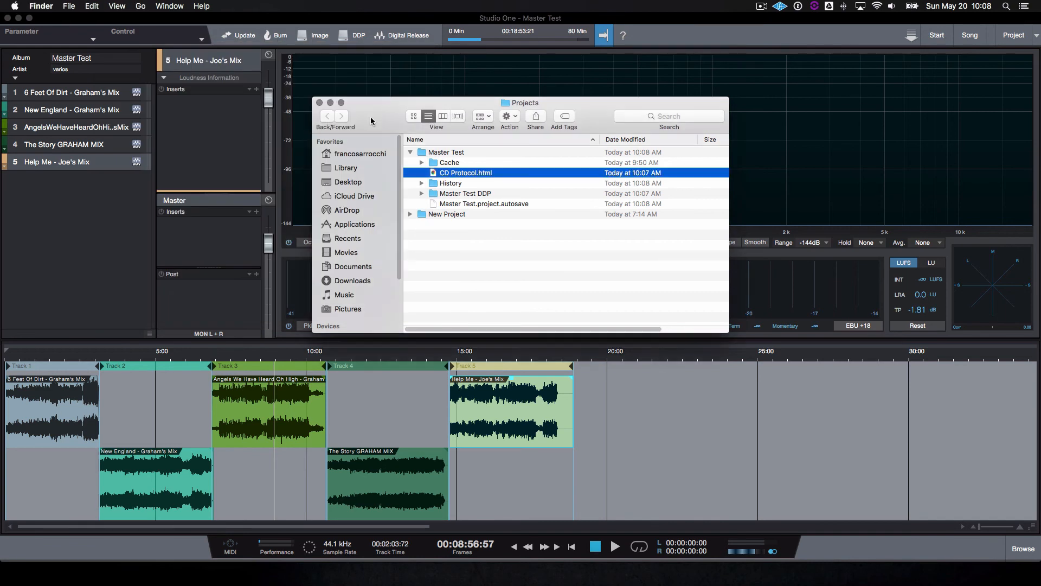
{"action": "left_click", "coordinate": [320, 103]}
{"action": "left_click", "coordinate": [362, 22]}
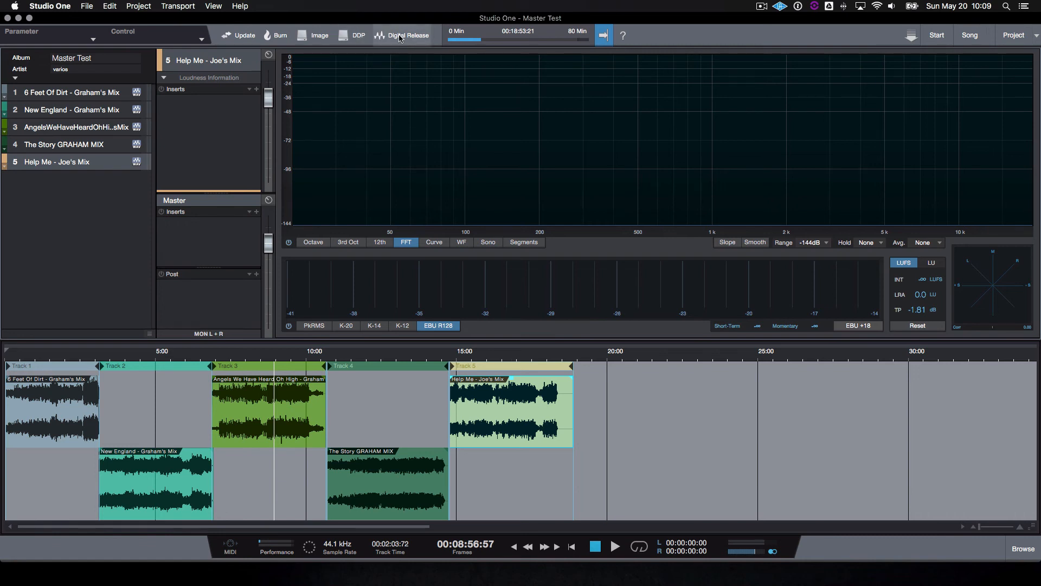
- View the Digital Release settings, leave without exporting, and examine the overlap between Track 1 and Track 2 at the Track 2 marker
{"action": "left_click", "coordinate": [361, 39]}
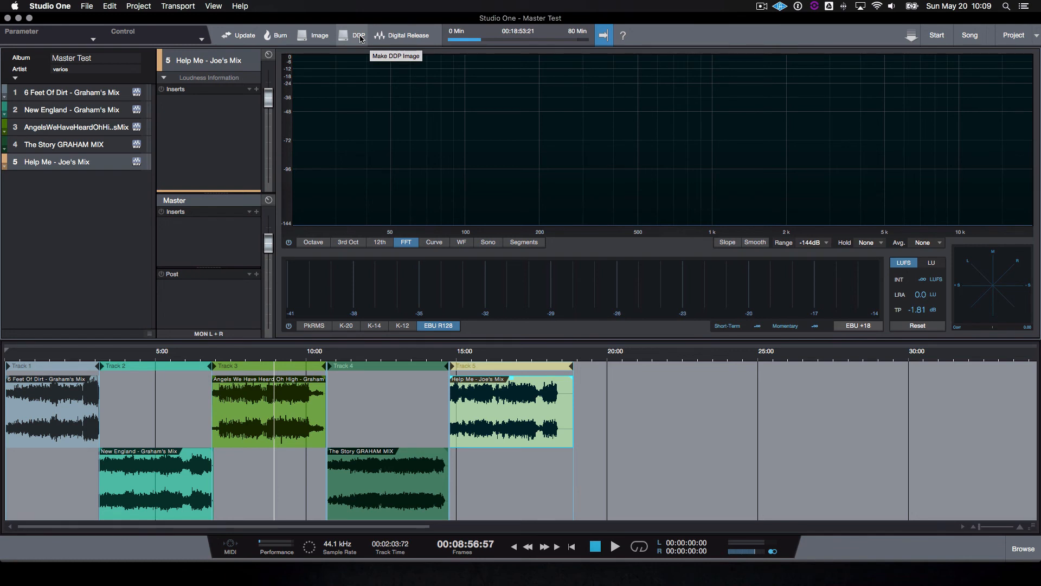
{"action": "left_click", "coordinate": [408, 44]}
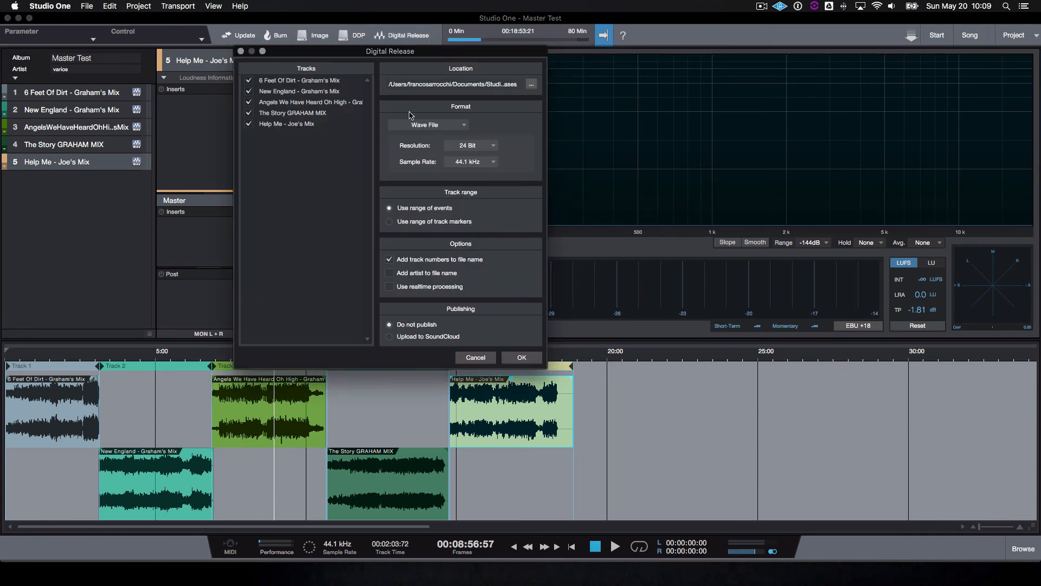
{"action": "left_click_drag", "start_coordinate": [383, 55], "coordinate": [603, 59]}
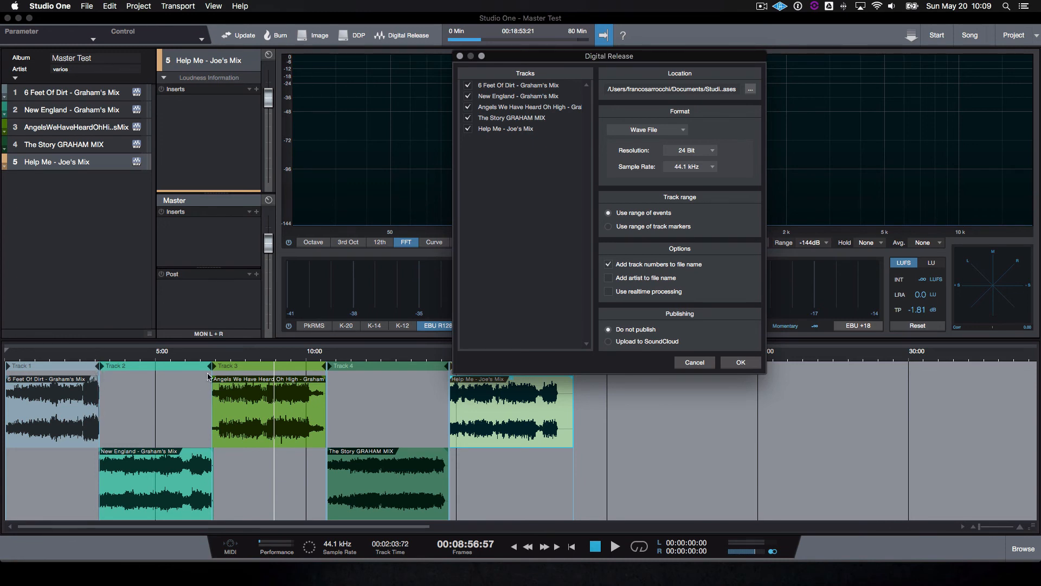
{"action": "left_click", "coordinate": [686, 364]}
{"action": "left_click_drag", "start_coordinate": [87, 359], "coordinate": [82, 410]}
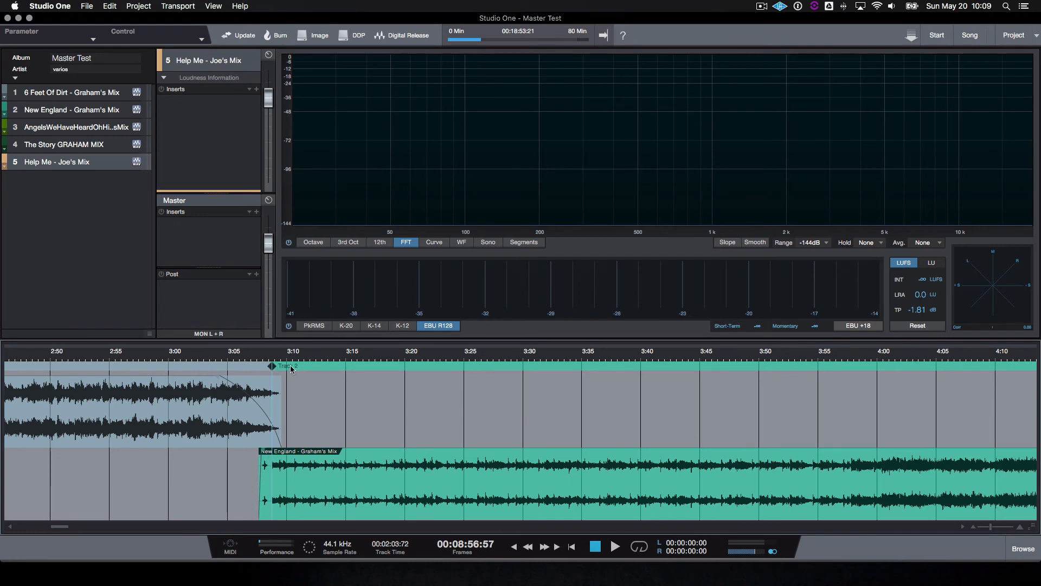
- Compare the FLAC and Wave formats and the event and track marker ranges in Digital Release, and leave without exporting
{"action": "left_click", "coordinate": [402, 38]}
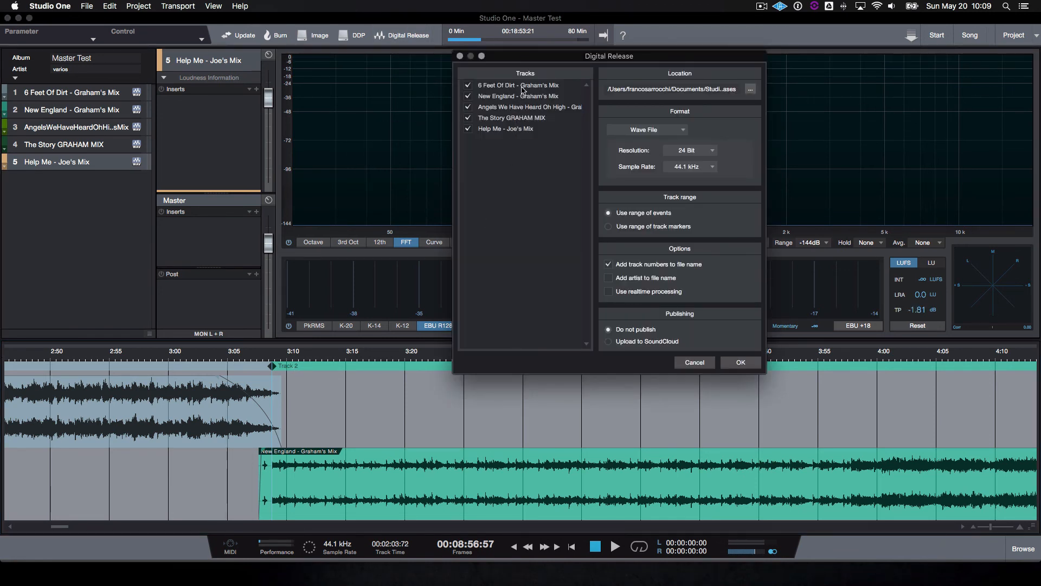
{"action": "left_click", "coordinate": [684, 132]}
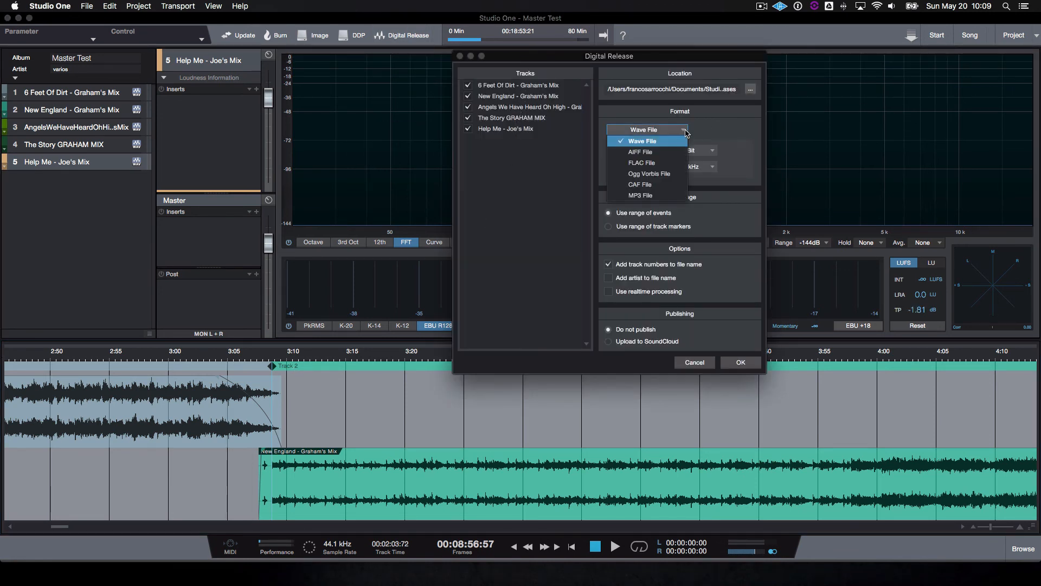
{"action": "left_click", "coordinate": [664, 164]}
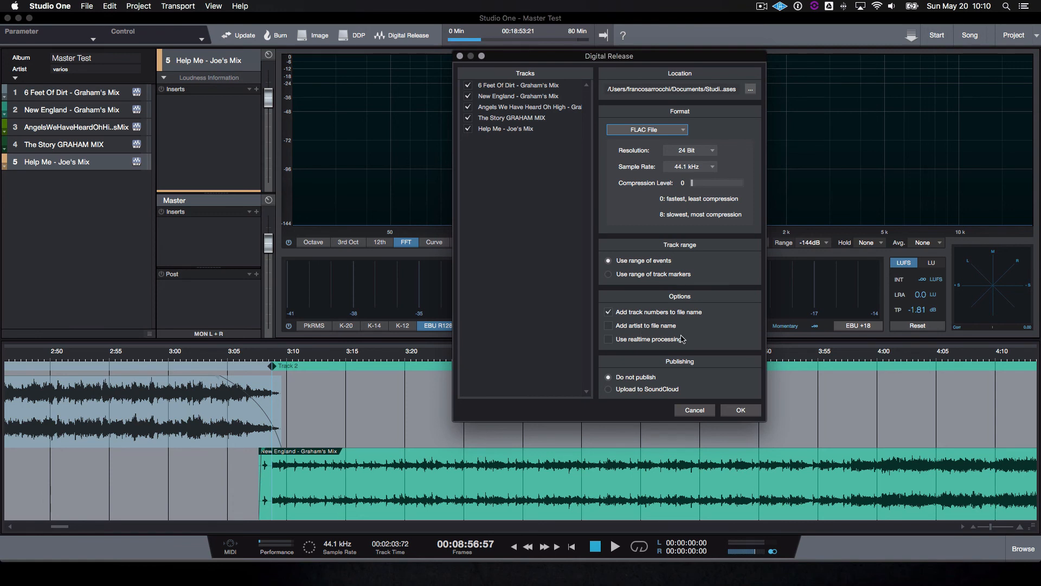
{"action": "left_click", "coordinate": [649, 275]}
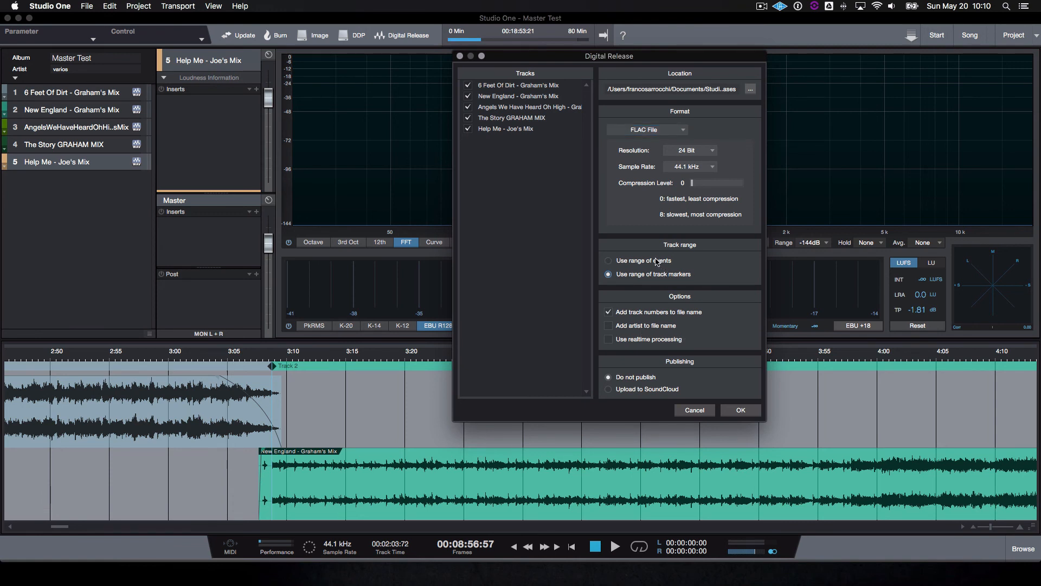
{"action": "left_click", "coordinate": [655, 261]}
{"action": "left_click", "coordinate": [656, 274]}
{"action": "left_click", "coordinate": [643, 264]}
{"action": "left_click", "coordinate": [684, 130]}
{"action": "left_click", "coordinate": [673, 141]}
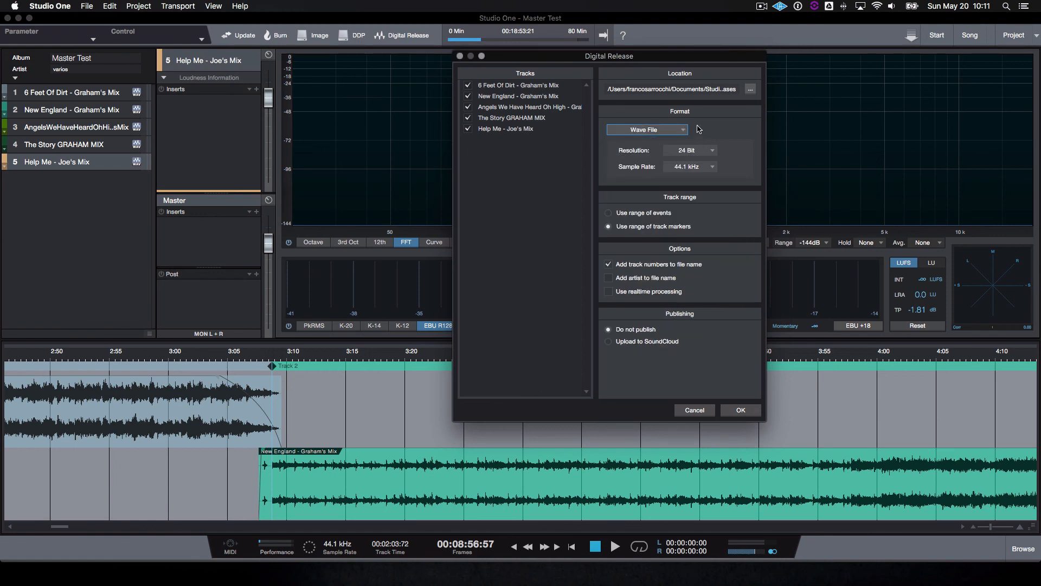
{"action": "left_click", "coordinate": [695, 410]}
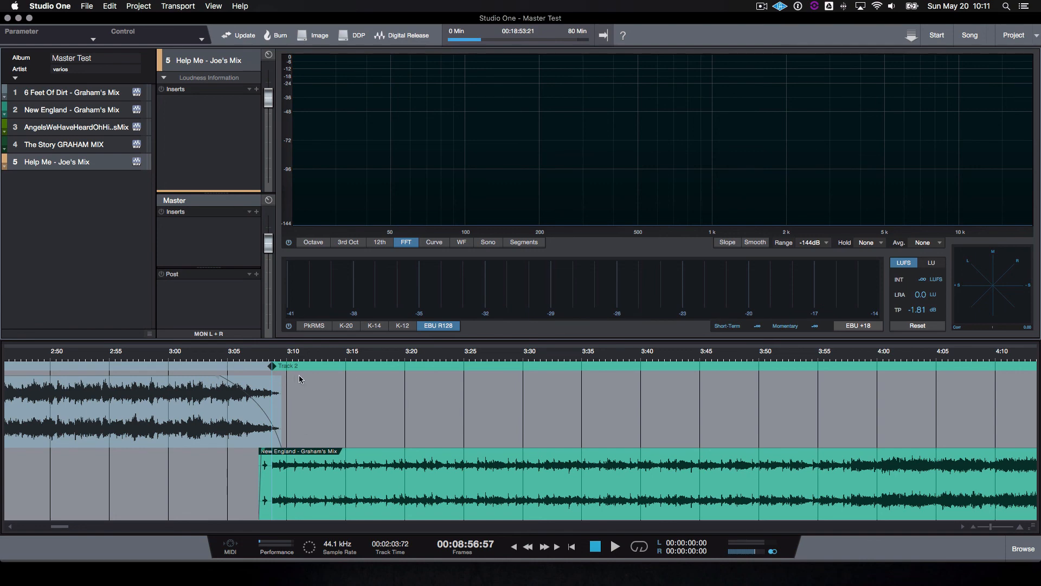
- Show the whole album in the timeline and run Update Mastering Files for the project
{"action": "left_click_drag", "start_coordinate": [253, 355], "coordinate": [280, 328]}
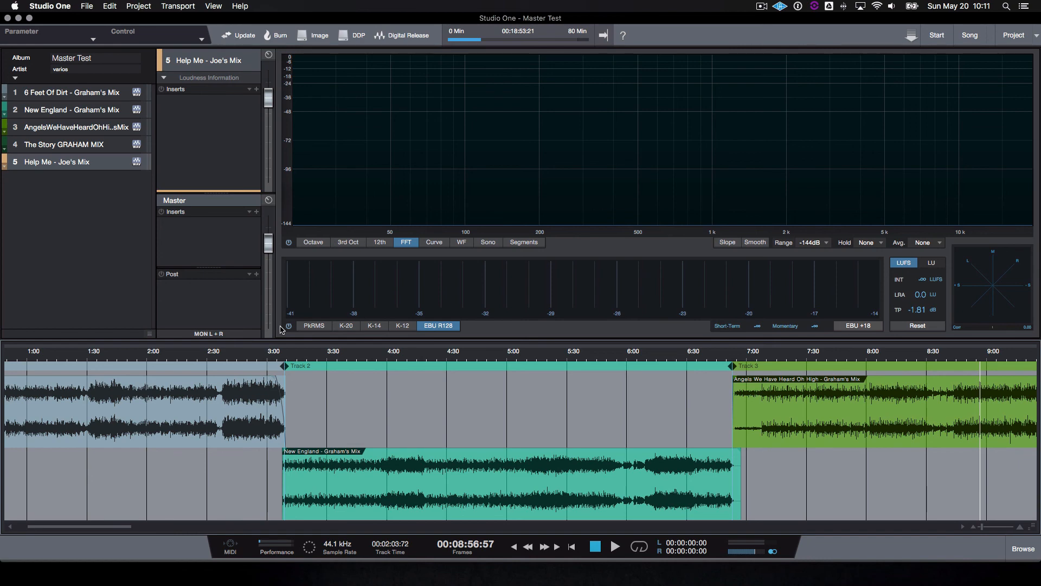
{"action": "left_click_drag", "start_coordinate": [264, 356], "coordinate": [264, 350]}
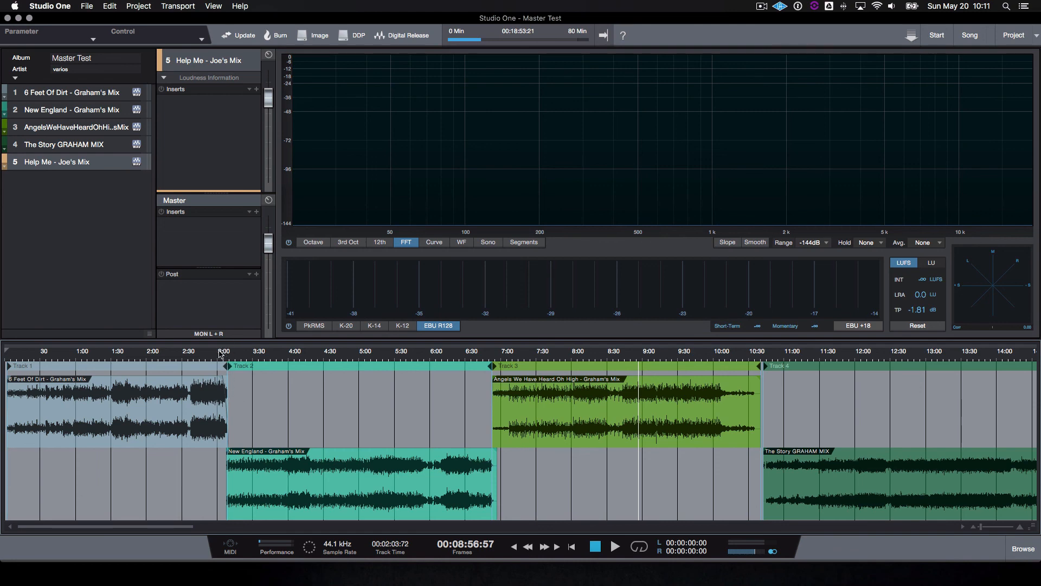
{"action": "left_click_drag", "start_coordinate": [220, 353], "coordinate": [220, 371]}
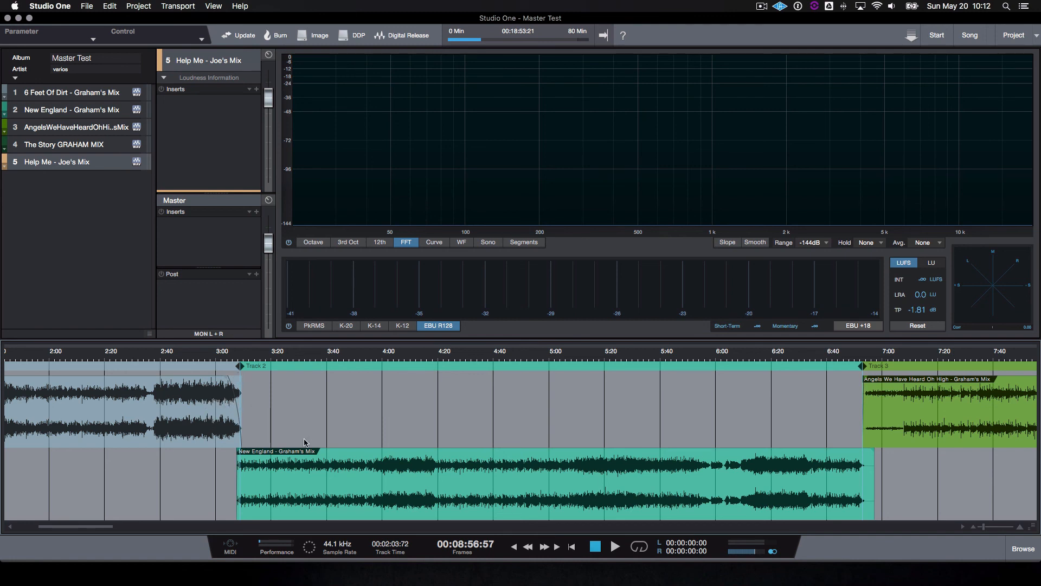
{"action": "left_click_drag", "start_coordinate": [224, 359], "coordinate": [202, 329]}
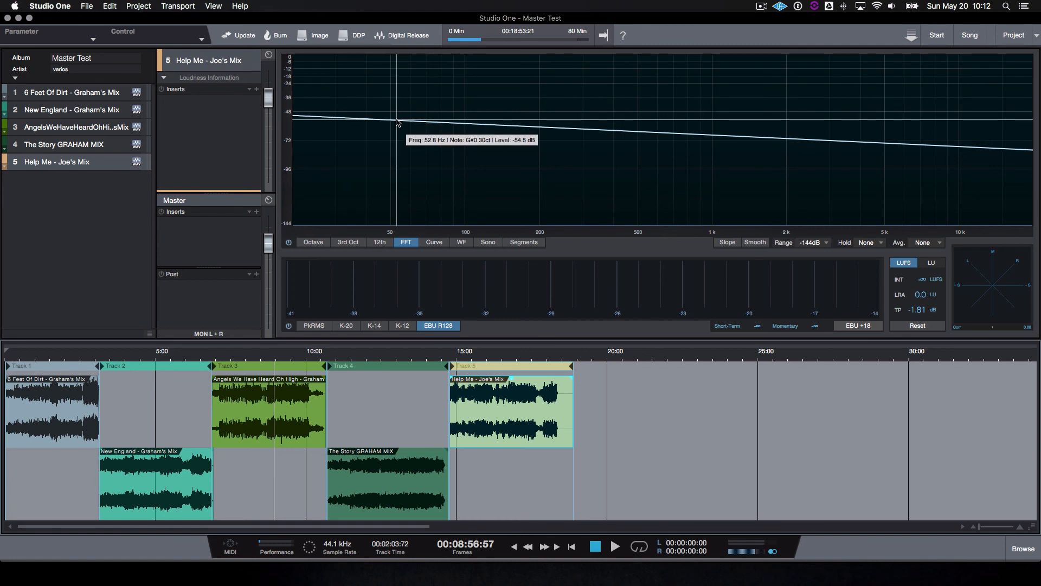
{"action": "left_click", "coordinate": [139, 7]}
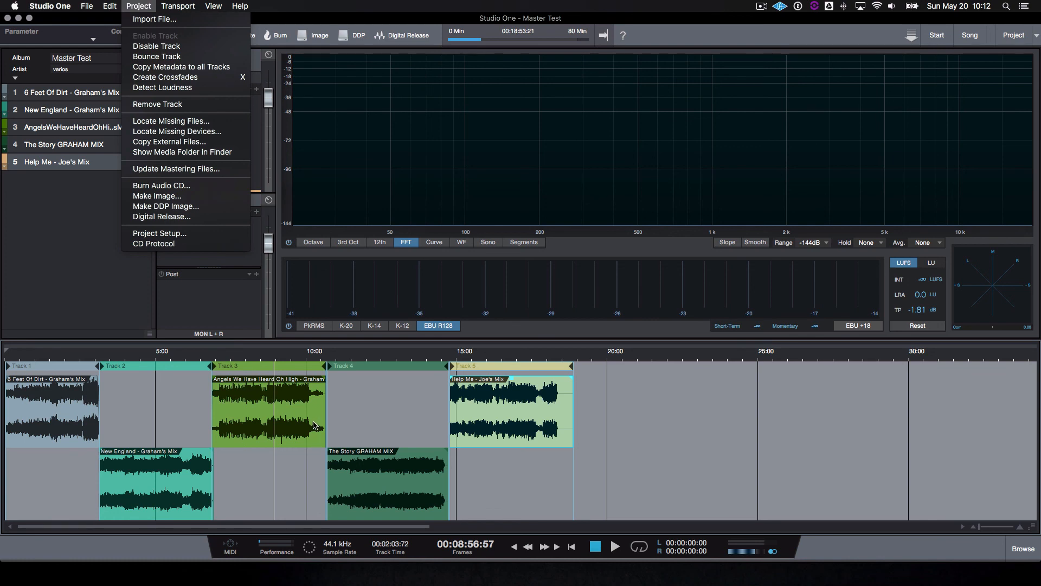
{"action": "left_click", "coordinate": [205, 168]}
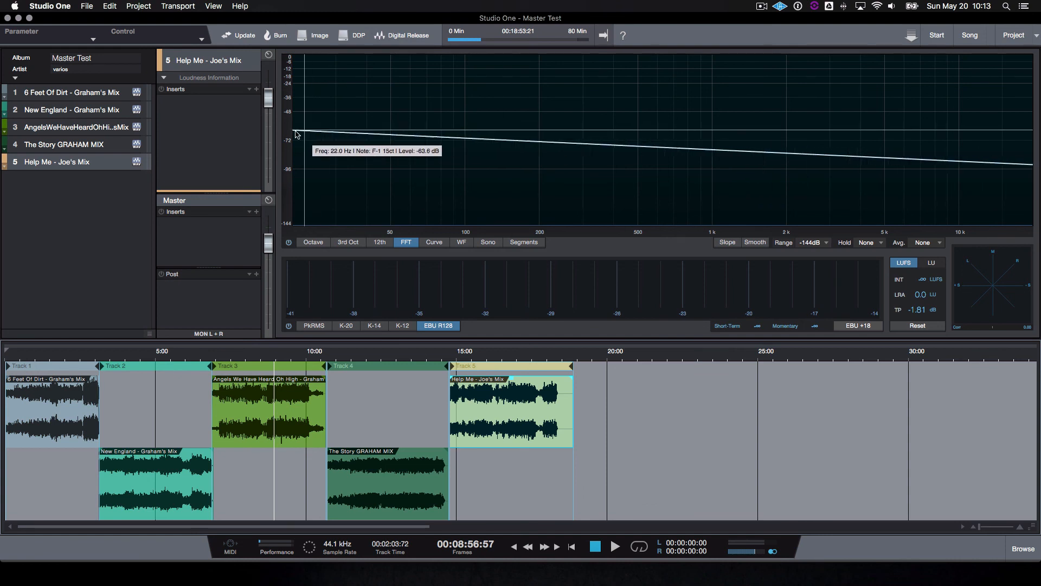
- View the loudness information of track 1, 6 Feet Of Dirt, and collapse it again
{"action": "mouse_move", "coordinate": [270, 219]}
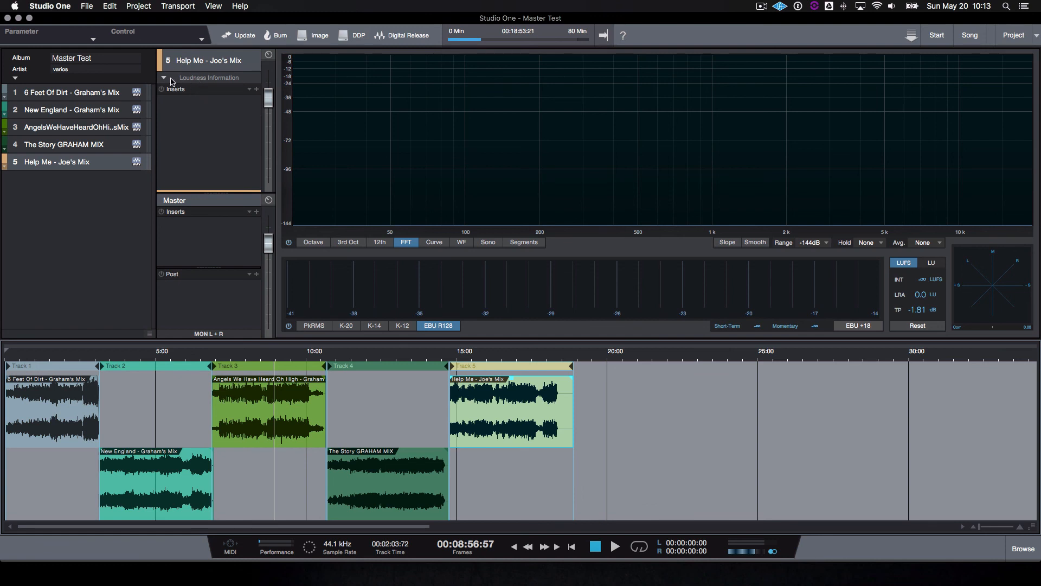
{"action": "left_click", "coordinate": [49, 94]}
{"action": "left_click", "coordinate": [184, 80]}
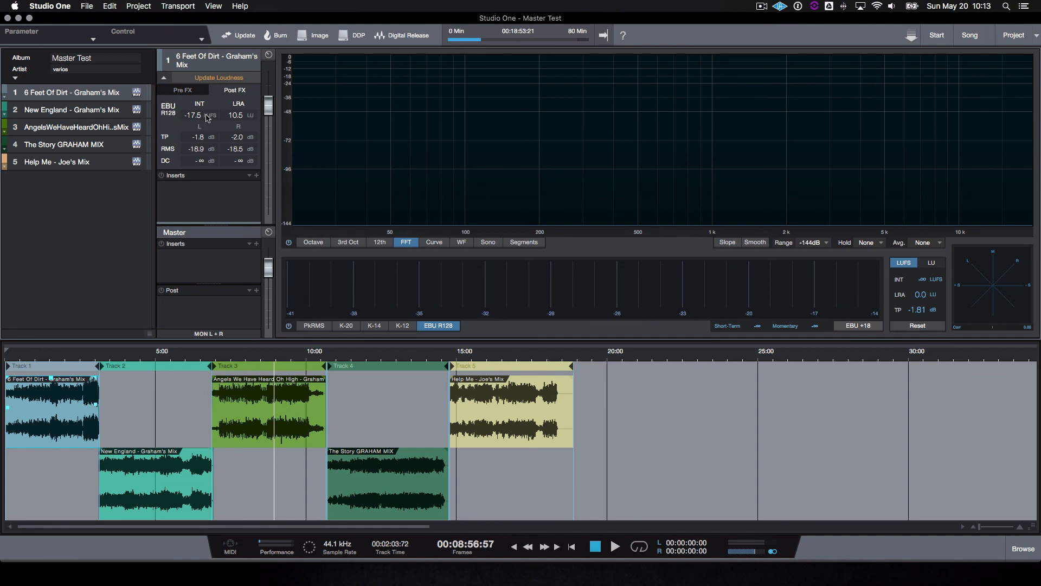
{"action": "left_click", "coordinate": [165, 79]}
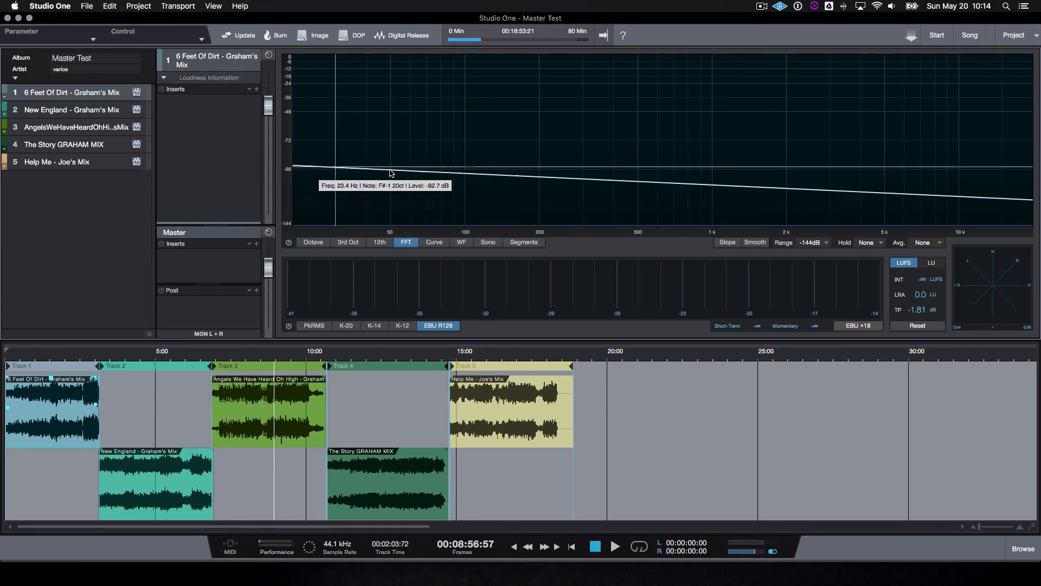